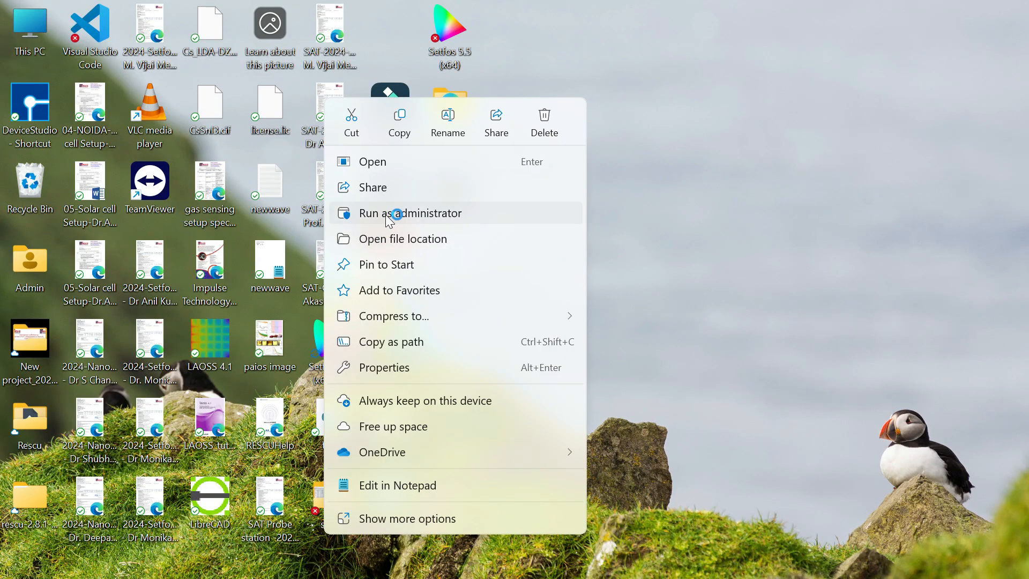
Launch Setfos 5.5 with administrator rights and dismiss the feature highlights window.
{"action": "left_click", "coordinate": [386, 215]}
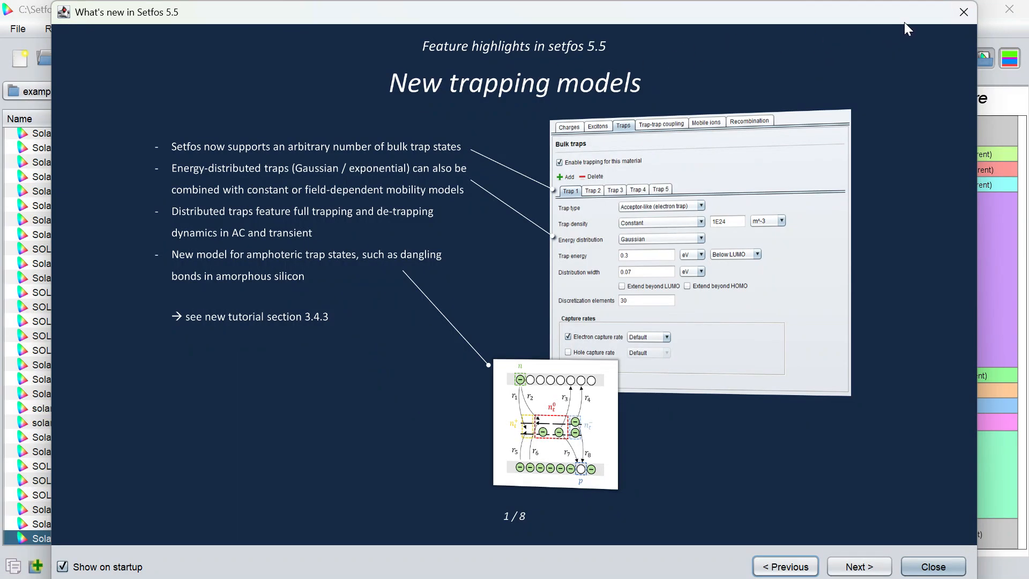
{"action": "left_click", "coordinate": [964, 11]}
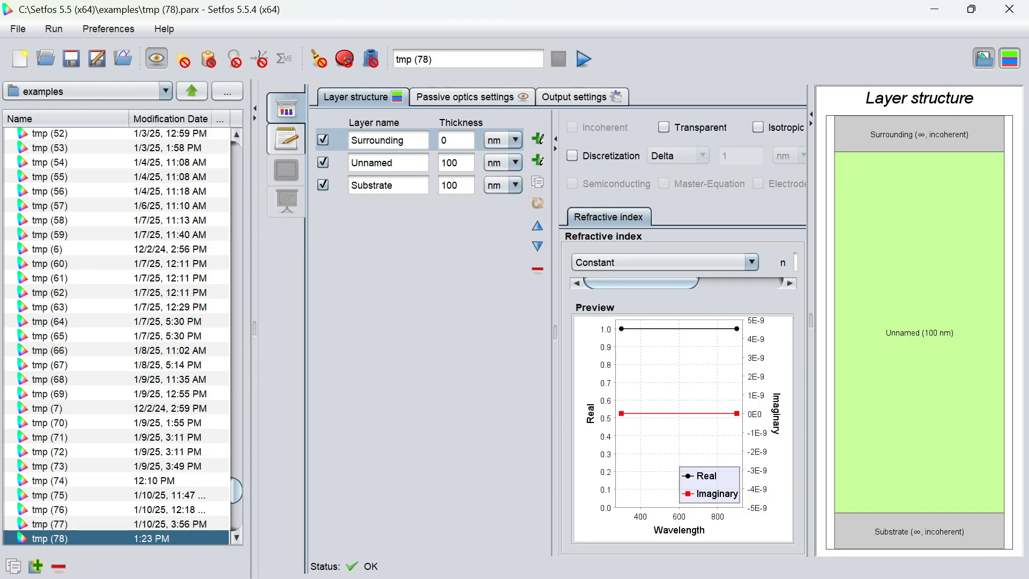
Create a new project and add three extra layers beneath the Surrounding layer.
{"action": "left_click", "coordinate": [19, 58]}
{"action": "left_click", "coordinate": [538, 139]}
{"action": "left_click", "coordinate": [538, 139]}
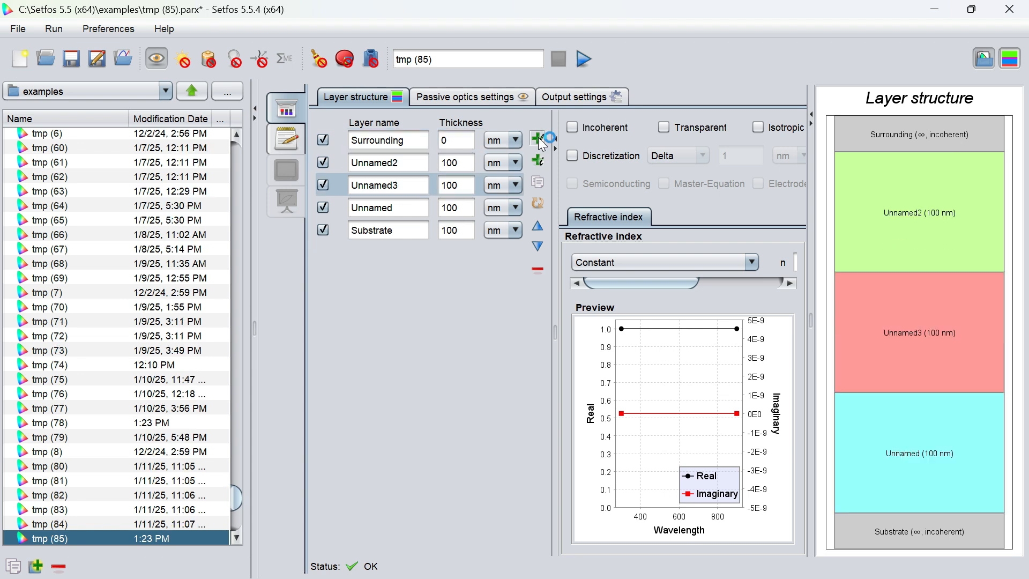
{"action": "left_click", "coordinate": [537, 139]}
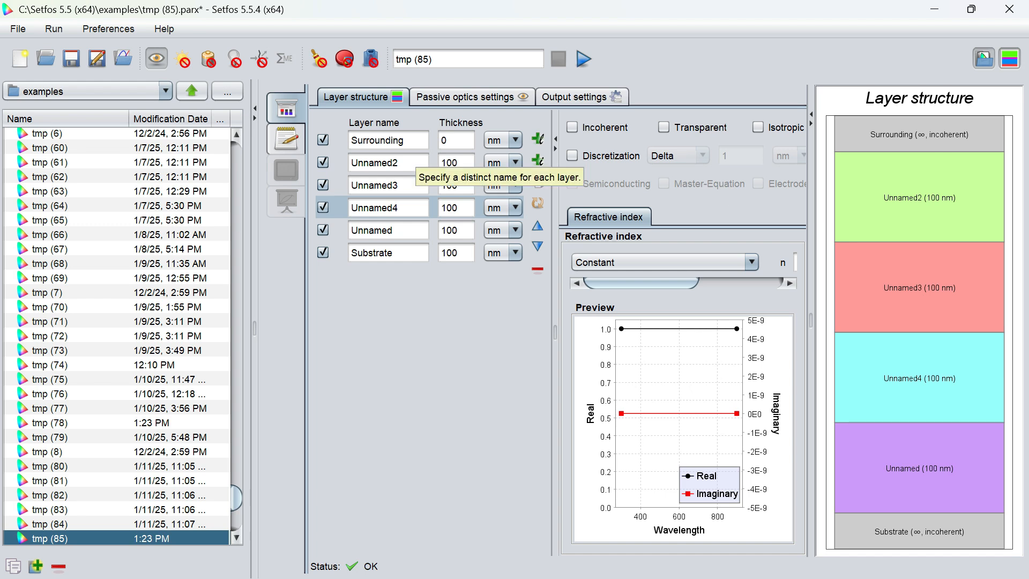
Rename the Surrounding layer to Air and the layer directly below it to Glass.
{"action": "left_click", "coordinate": [408, 140]}
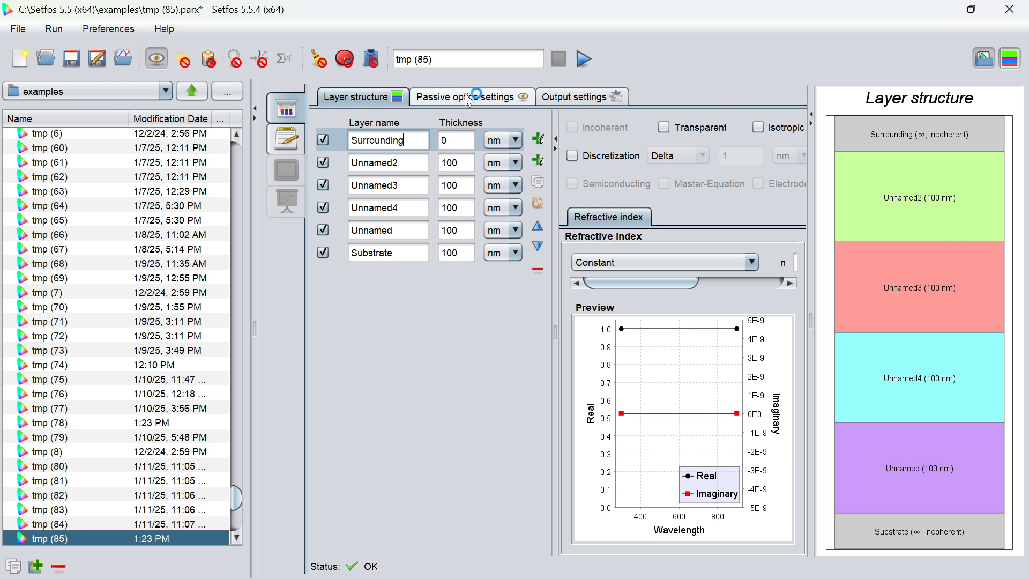
{"action": "key", "text": "ctrl+a"}
{"action": "type", "text": "Air"}
{"action": "key", "text": "Return"}
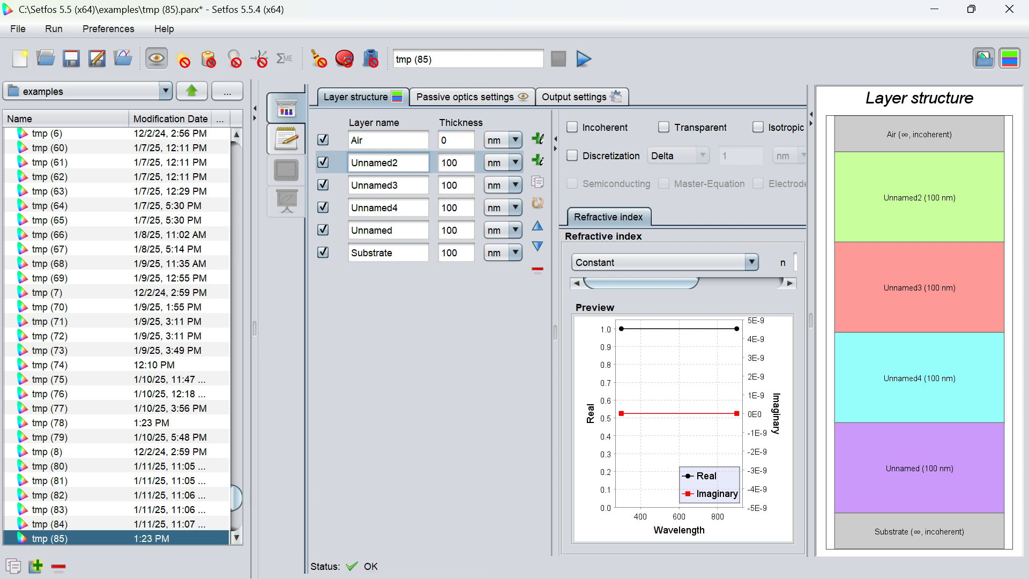
{"action": "key", "text": "ctrl+a"}
{"action": "type", "text": "Glass"}
{"action": "key", "text": "Return"}
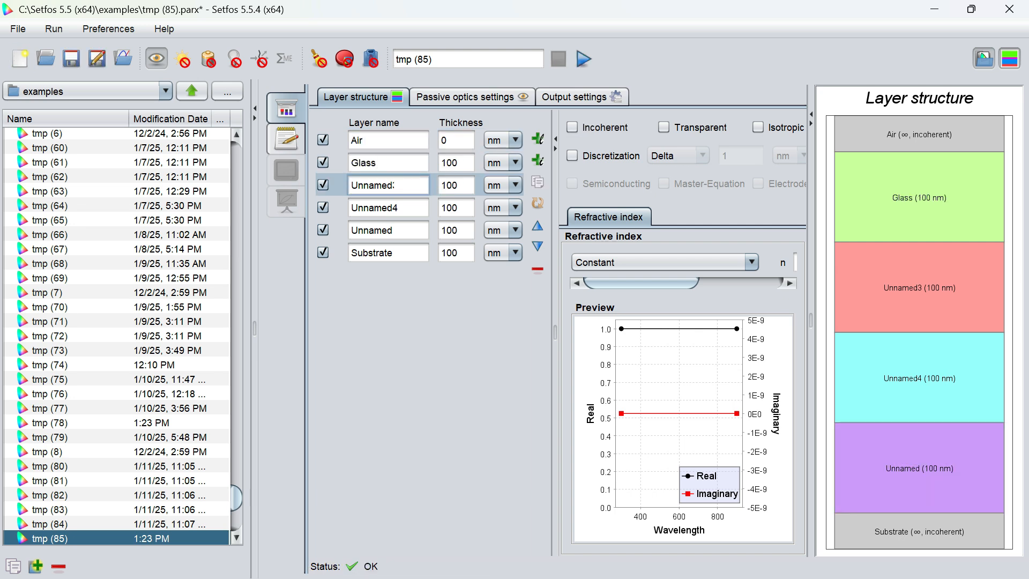
Rename the layer below Glass to ITO.
{"action": "key", "text": "BackSpace"}
{"action": "key", "text": "BackSpace"}
{"action": "key", "text": "BackSpace"}
{"action": "key", "text": "BackSpace"}
{"action": "key", "text": "BackSpace"}
{"action": "key", "text": "BackSpace"}
{"action": "key", "text": "BackSpace"}
{"action": "key", "text": "BackSpace"}
{"action": "type", "text": "ITO"}
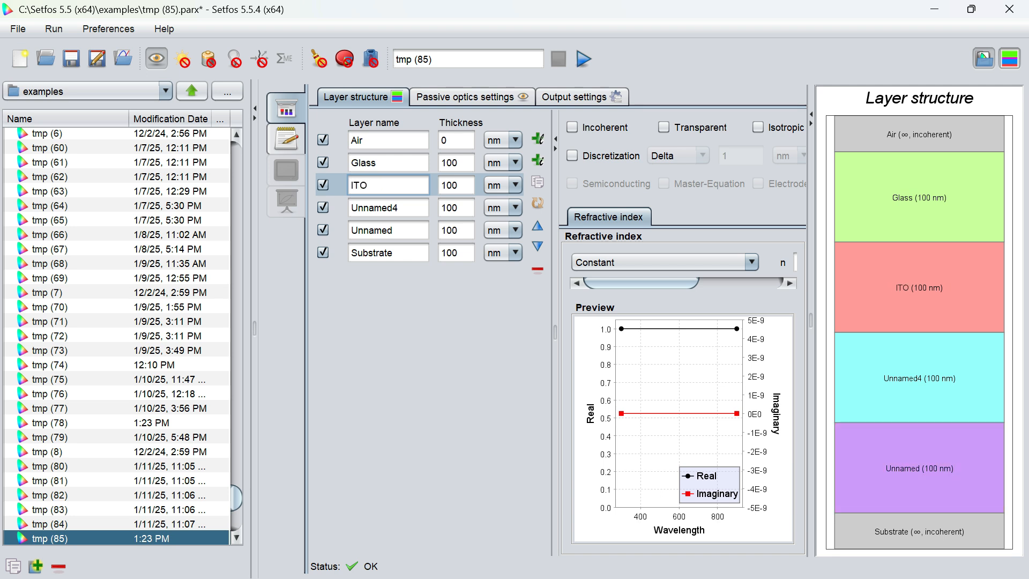
{"action": "key", "text": "Return"}
Rename the layer below ITO to Pedot.
{"action": "key", "text": "BackSpace"}
{"action": "key", "text": "BackSpace"}
{"action": "key", "text": "BackSpace"}
{"action": "key", "text": "BackSpace"}
{"action": "key", "text": "BackSpace"}
{"action": "key", "text": "BackSpace"}
{"action": "key", "text": "BackSpace"}
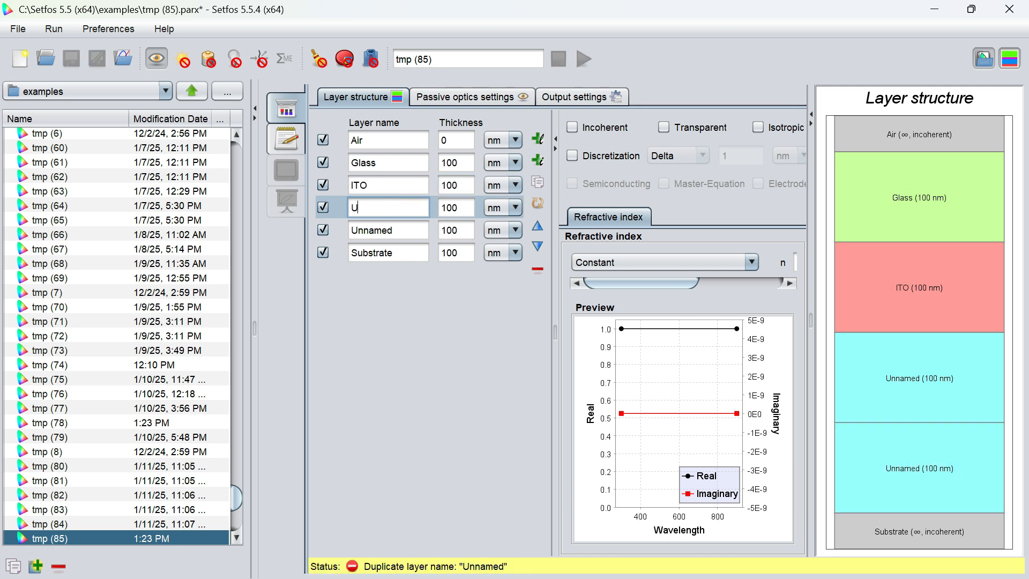
{"action": "key", "text": "BackSpace"}
{"action": "type", "text": "Pedp"}
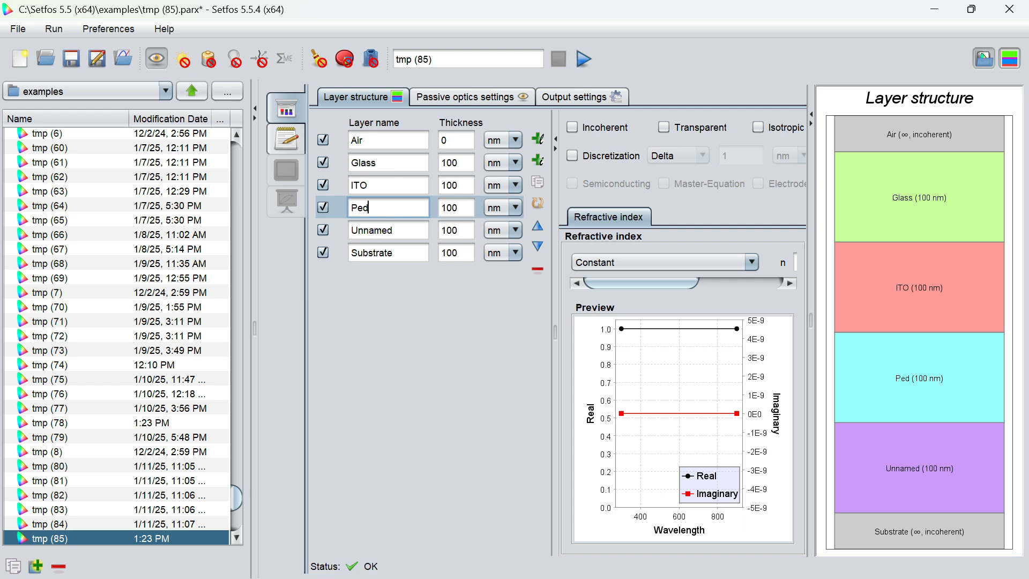
{"action": "key", "text": "BackSpace"}
{"action": "type", "text": "ot"}
{"action": "key", "text": "Return"}
Rename the layer between Pedot and Substrate to P3HT-PCBM.
{"action": "key", "text": "BackSpace"}
{"action": "key", "text": "BackSpace"}
{"action": "key", "text": "BackSpace"}
{"action": "key", "text": "BackSpace"}
{"action": "key", "text": "BackSpace"}
{"action": "key", "text": "BackSpace"}
{"action": "key", "text": "BackSpace"}
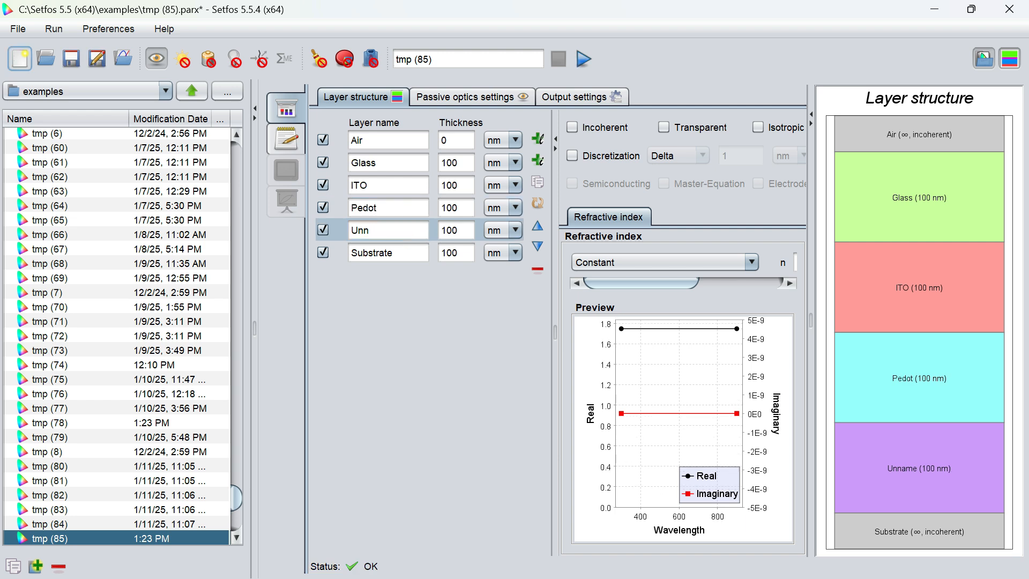
{"action": "type", "text": "P3HT-PCBM"}
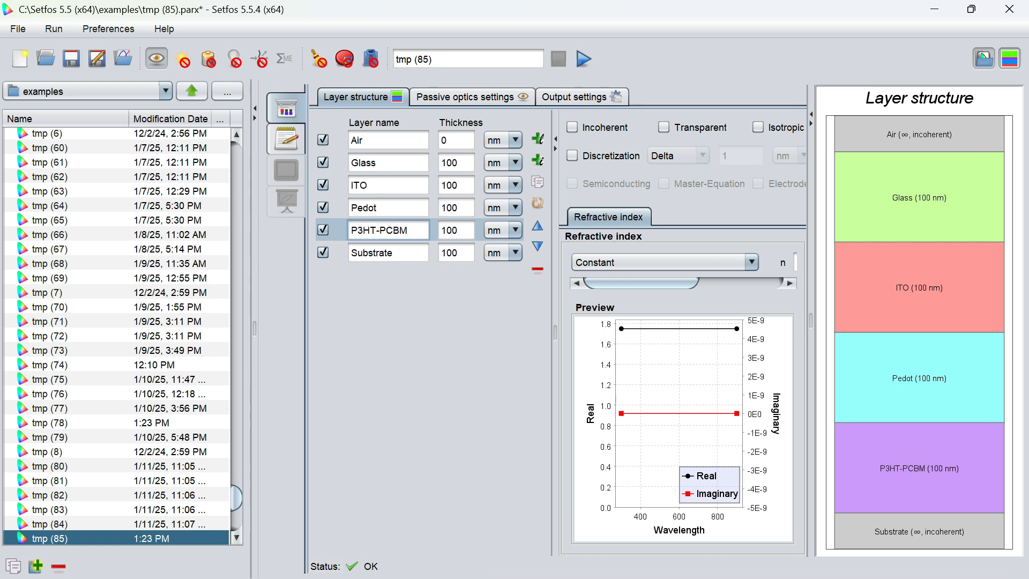
{"action": "key", "text": "Return"}
Rename the Substrate layer to Al.
{"action": "key", "text": "BackSpace"}
{"action": "key", "text": "BackSpace"}
{"action": "key", "text": "BackSpace"}
{"action": "key", "text": "BackSpace"}
{"action": "key", "text": "BackSpace"}
{"action": "key", "text": "BackSpace"}
{"action": "key", "text": "BackSpace"}
{"action": "key", "text": "BackSpace"}
{"action": "key", "text": "BackSpace"}
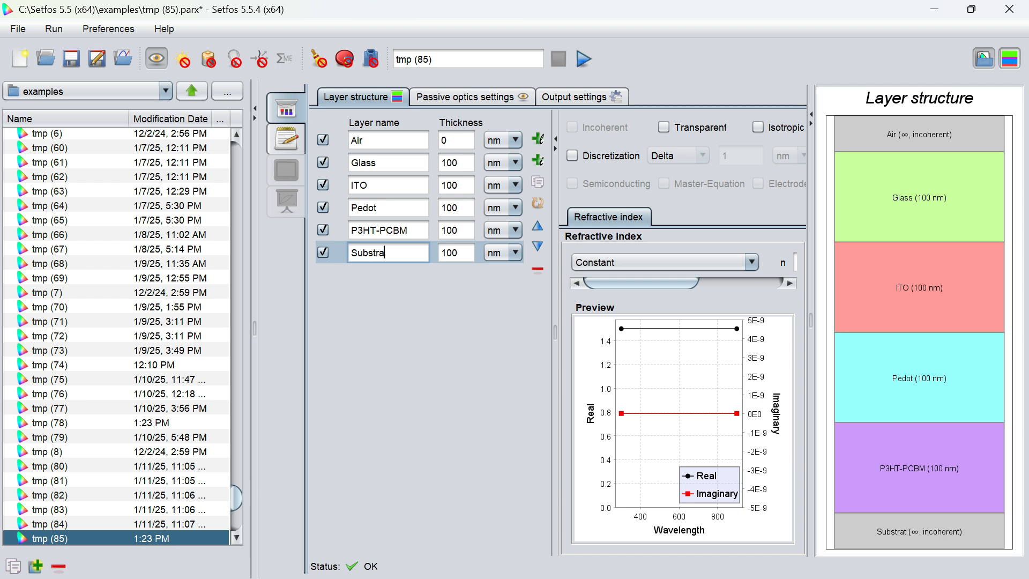
{"action": "type", "text": "Al"}
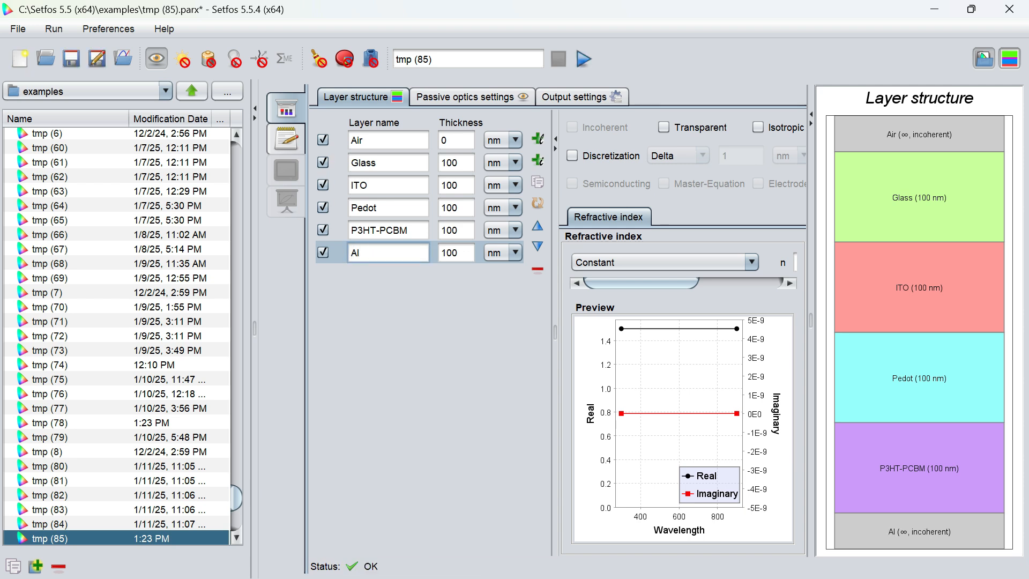
{"action": "key", "text": "Return"}
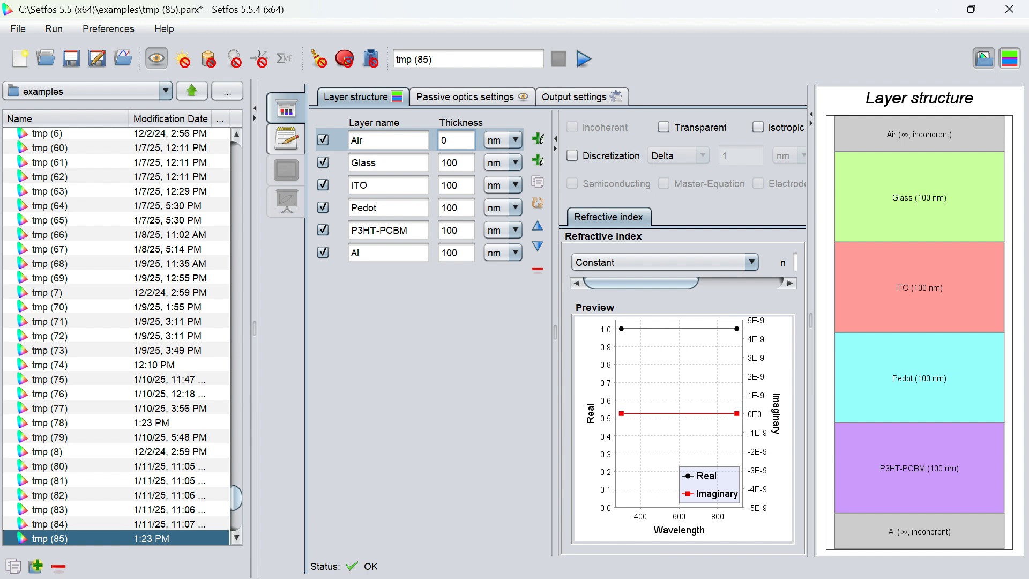
Set the Glass layer's thickness to 1 um.
{"action": "key", "text": "Return"}
{"action": "key", "text": "BackSpace"}
{"action": "key", "text": "BackSpace"}
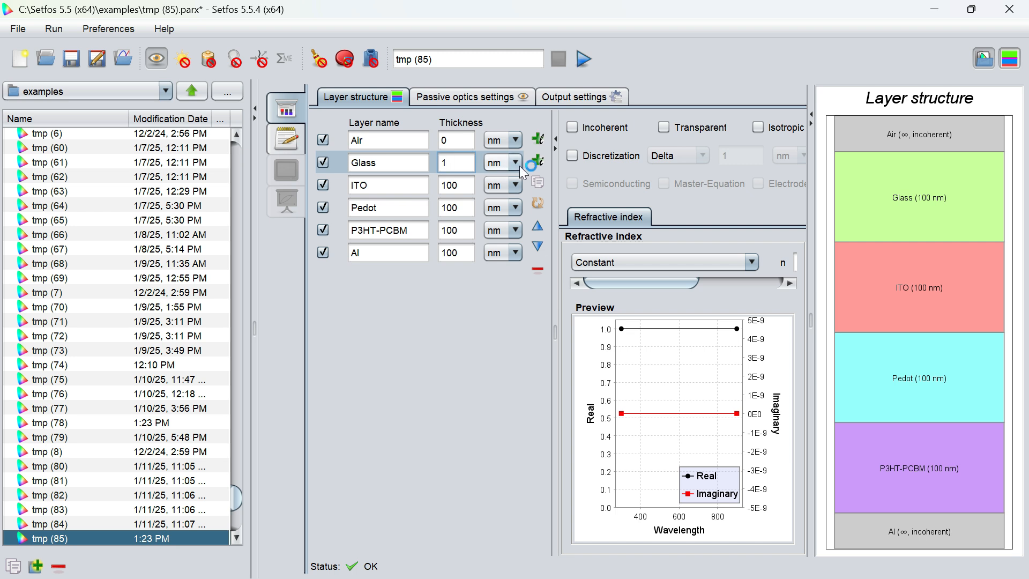
{"action": "key", "text": "Return"}
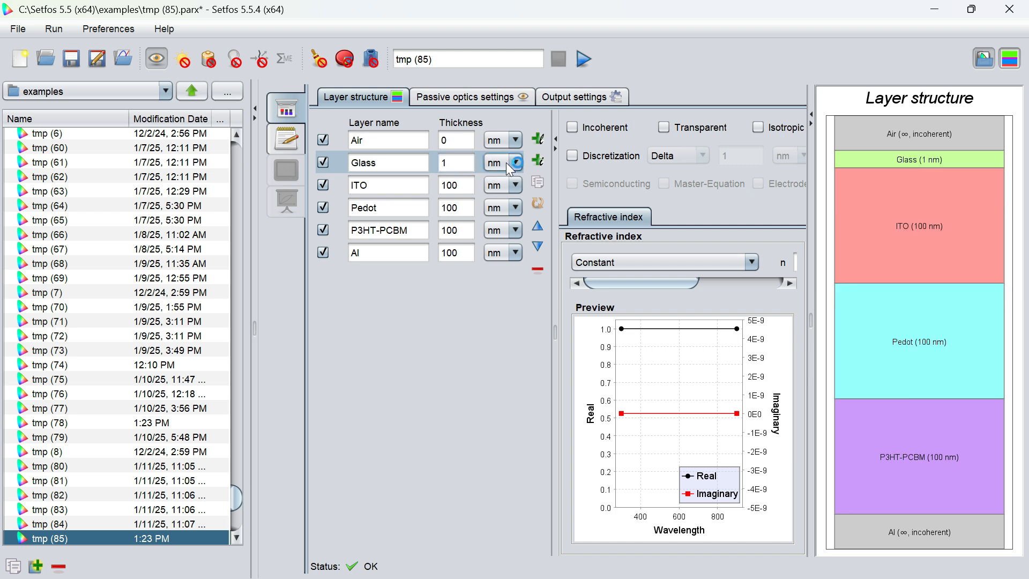
{"action": "left_click", "coordinate": [515, 163]}
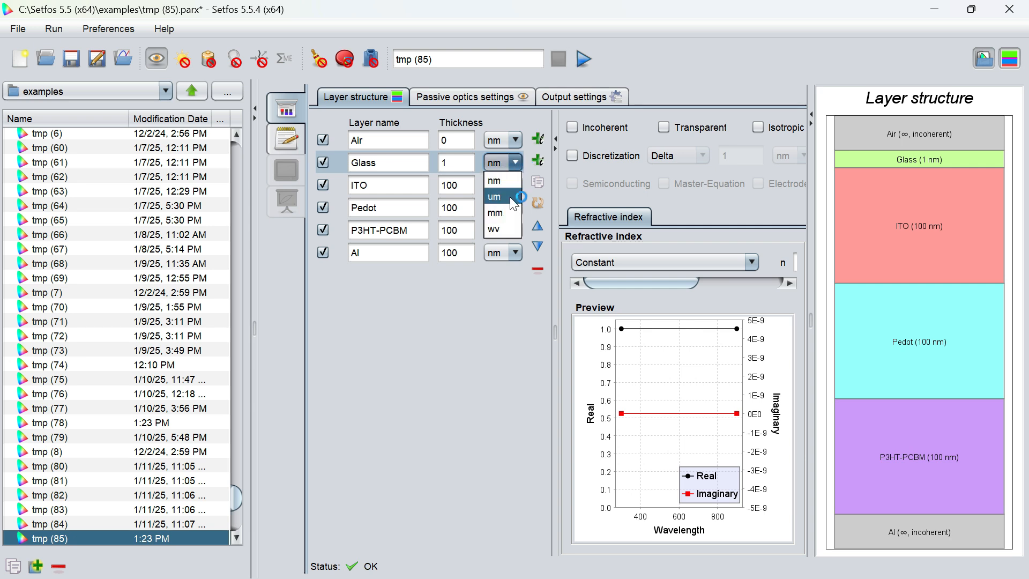
{"action": "left_click", "coordinate": [495, 197]}
Set the ITO layer's thickness to 125 nm.
{"action": "left_click", "coordinate": [458, 185]}
{"action": "key", "text": "BackSpace"}
{"action": "key", "text": "BackSpace"}
{"action": "type", "text": "25"}
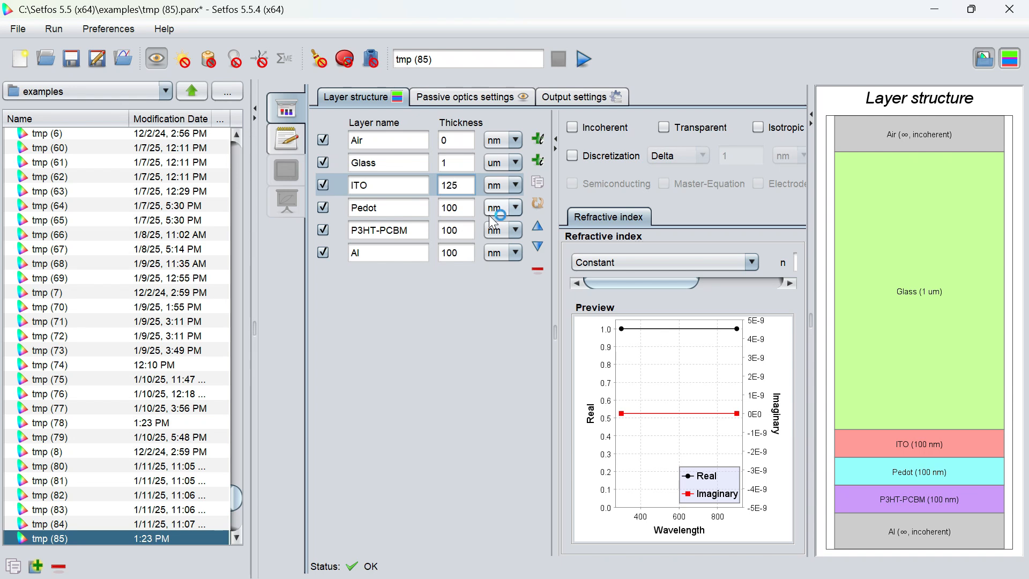
Set the Pedot layer's thickness to 50 nm.
{"action": "left_click", "coordinate": [463, 210]}
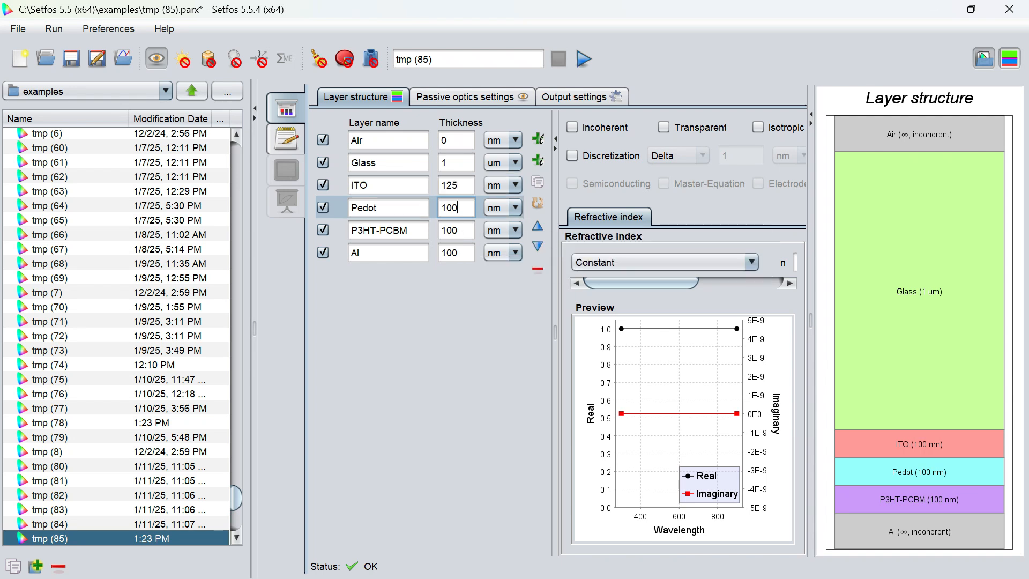
{"action": "key", "text": "BackSpace"}
{"action": "key", "text": "BackSpace"}
{"action": "key", "text": "BackSpace"}
{"action": "type", "text": "50"}
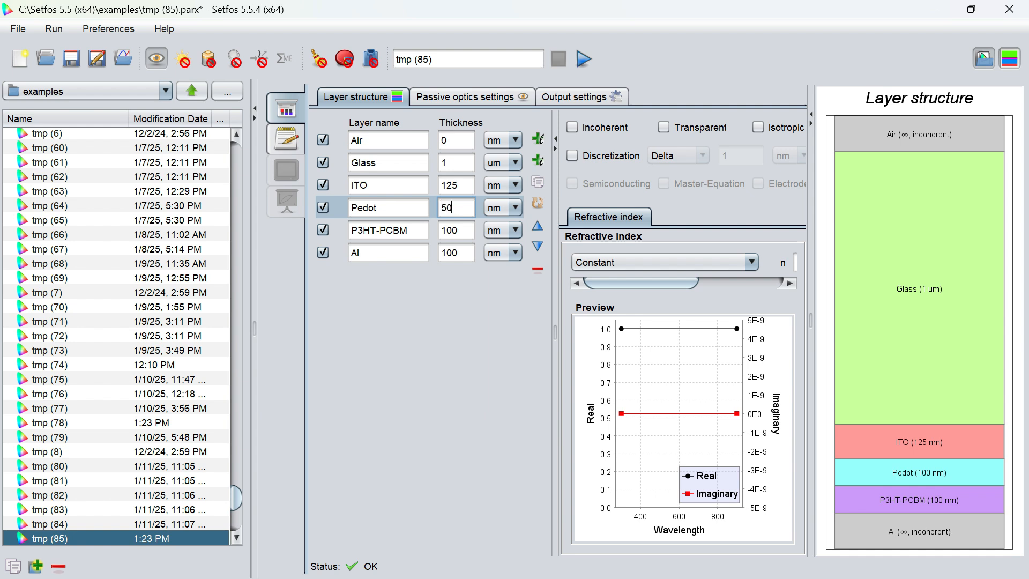
{"action": "left_click", "coordinate": [462, 230]}
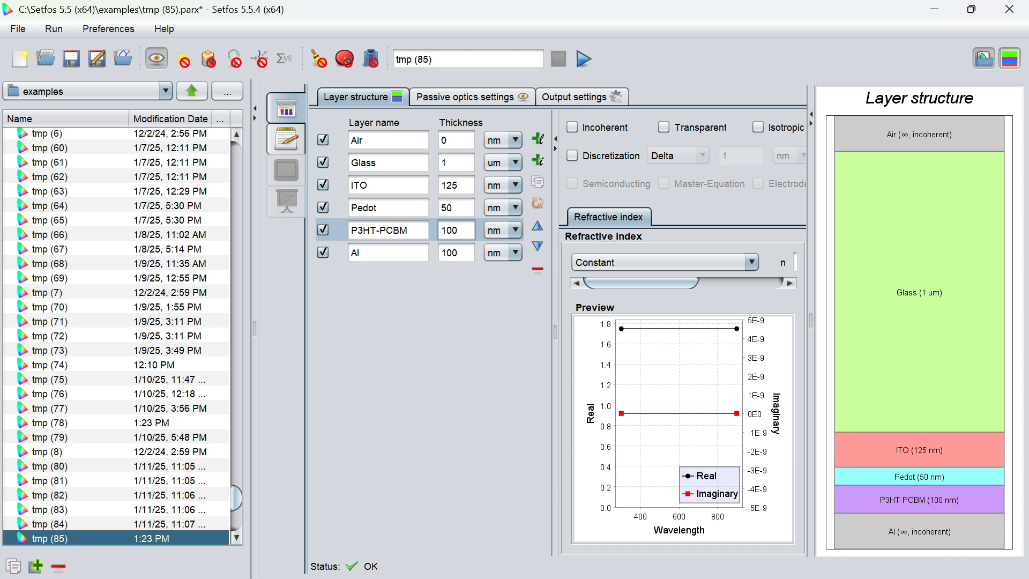
Set the Al layer's thickness to 500 nm.
{"action": "left_click", "coordinate": [464, 253]}
{"action": "key", "text": "BackSpace"}
{"action": "key", "text": "BackSpace"}
{"action": "key", "text": "BackSpace"}
{"action": "type", "text": "500"}
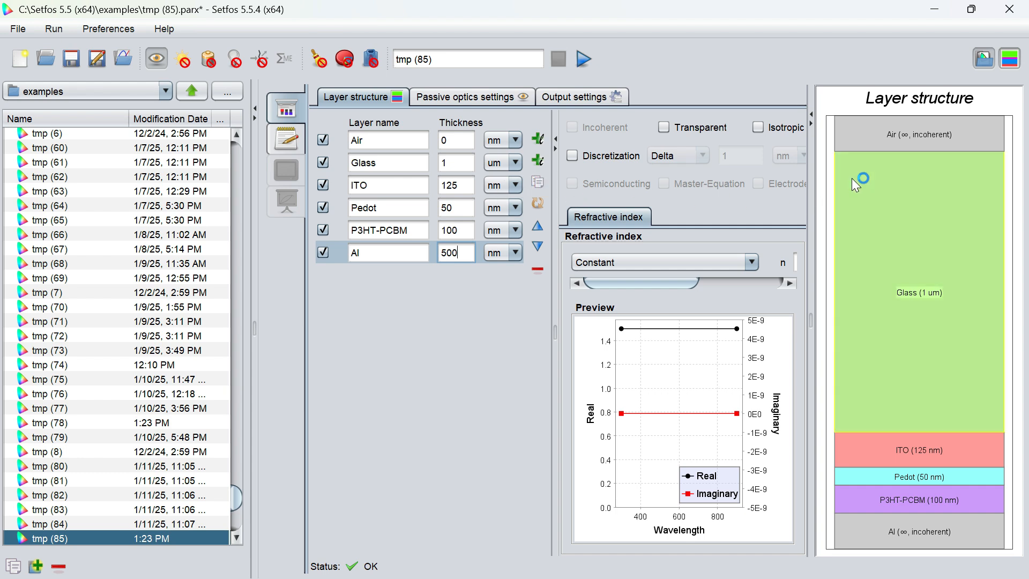
Switch the ITO layer's refractive index to tabulated nk values from a file and import 2ITO.nk.
{"action": "left_click", "coordinate": [810, 124]}
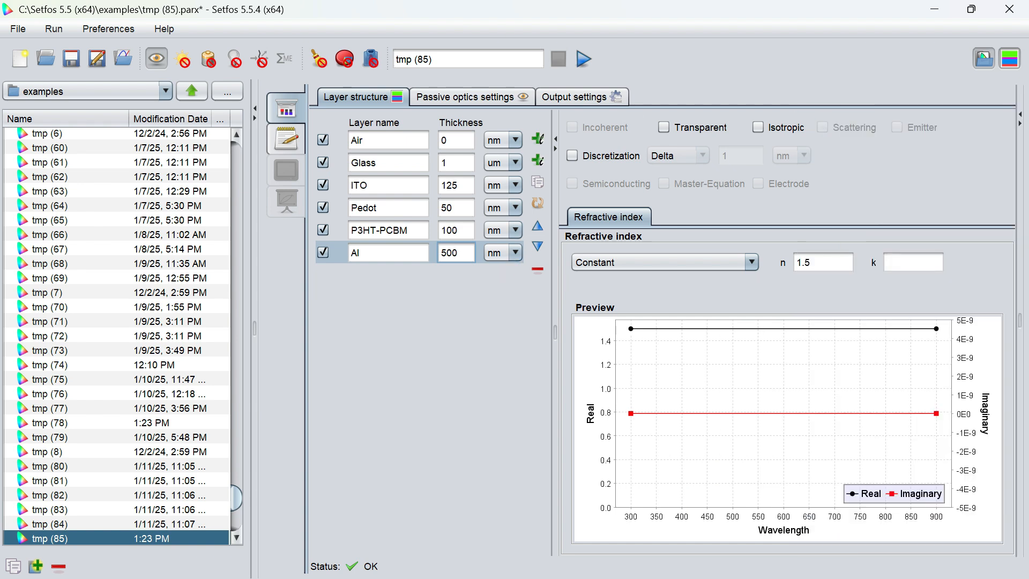
{"action": "left_click", "coordinate": [696, 266]}
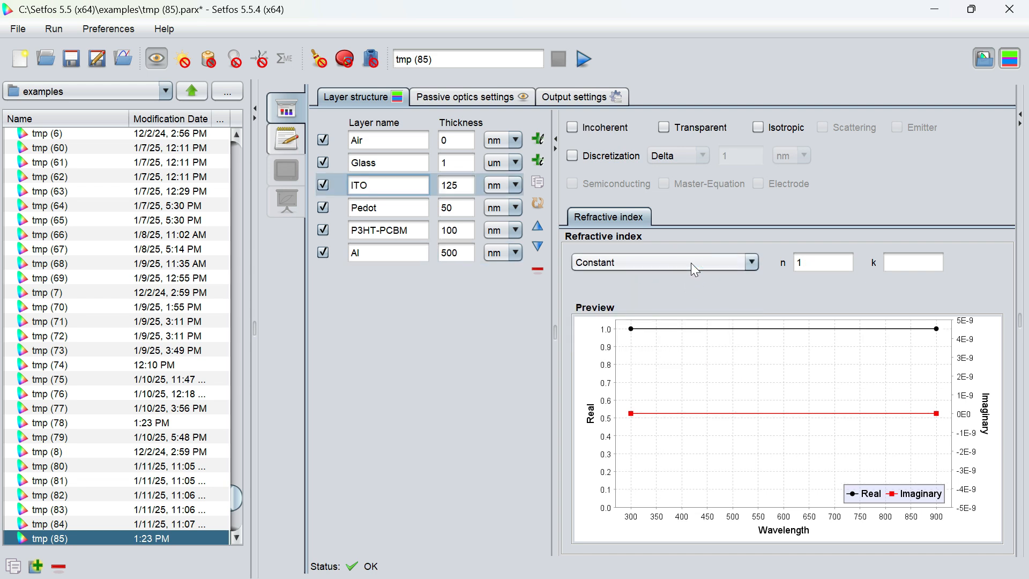
{"action": "left_click", "coordinate": [692, 263]}
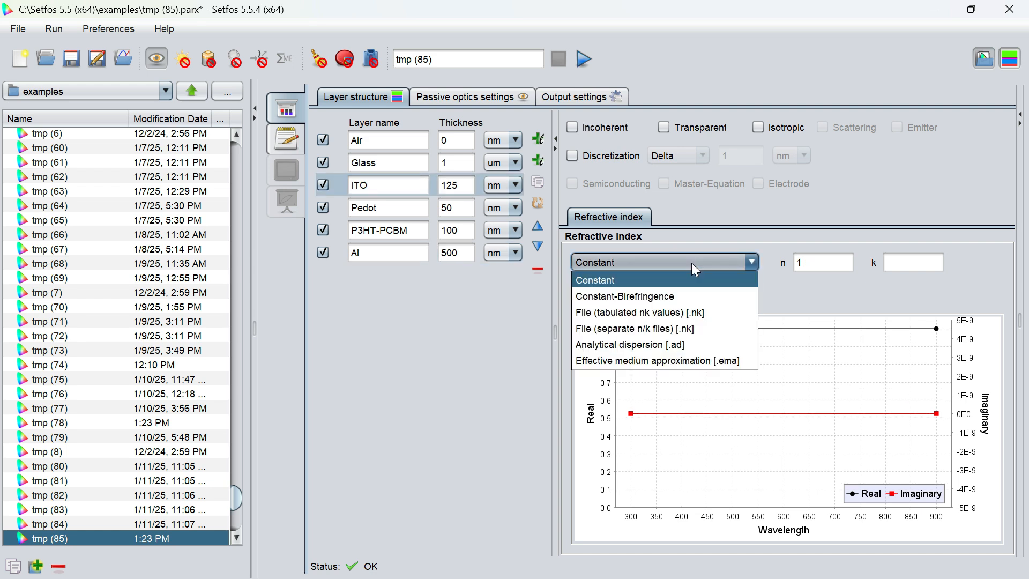
{"action": "left_click", "coordinate": [697, 310]}
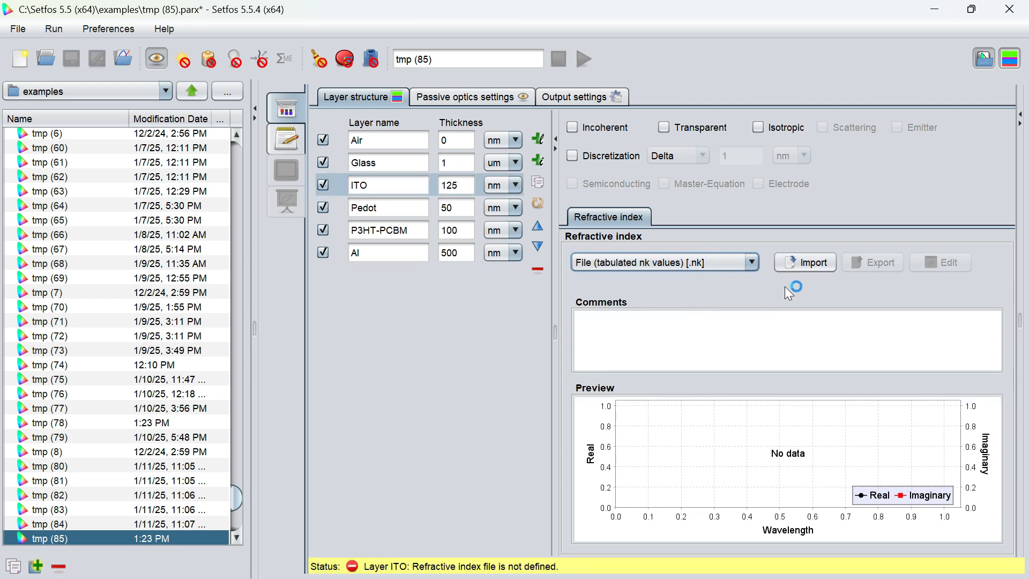
{"action": "left_click", "coordinate": [811, 261]}
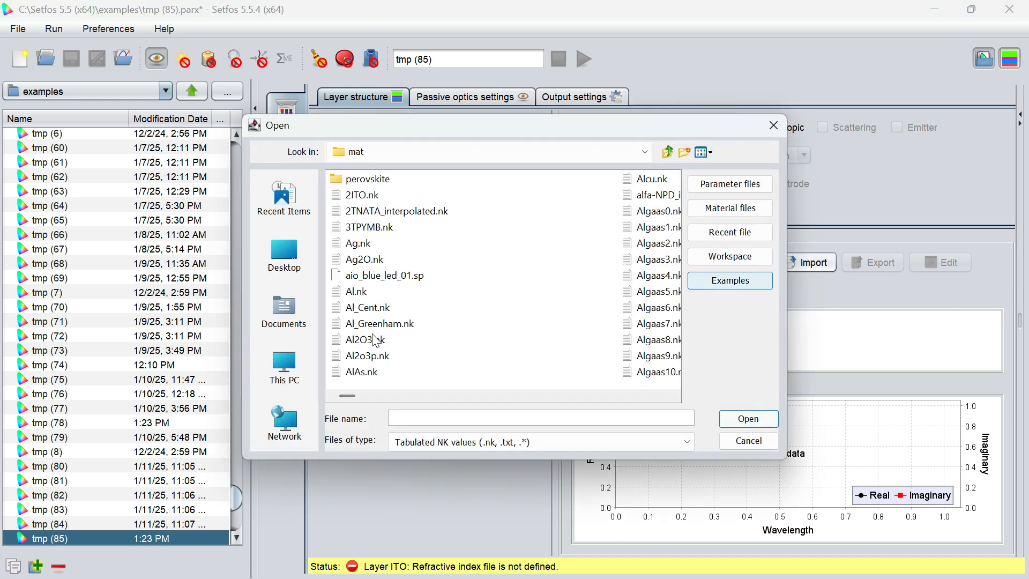
{"action": "left_click", "coordinate": [363, 196]}
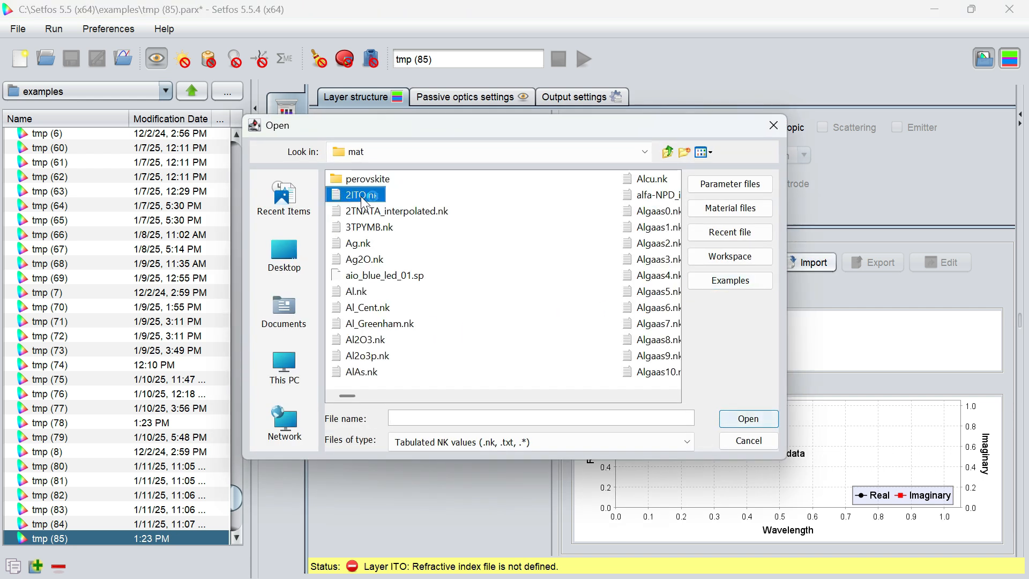
{"action": "left_click", "coordinate": [731, 420]}
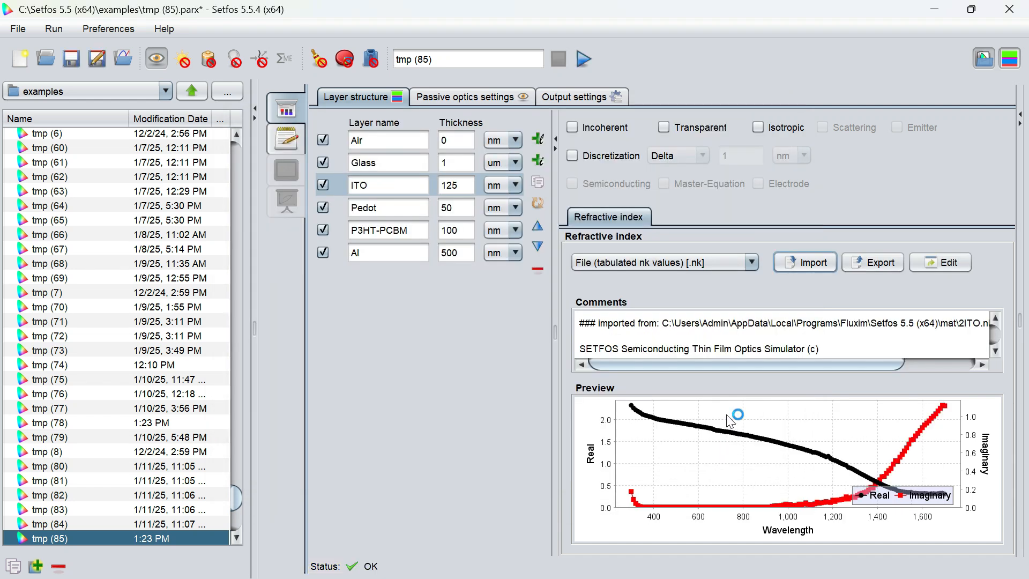
Switch the Pedot layer's refractive index to tabulated nk values from a file and import PEDOT_BaytronP_AL4083.nk.
{"action": "left_click", "coordinate": [376, 208]}
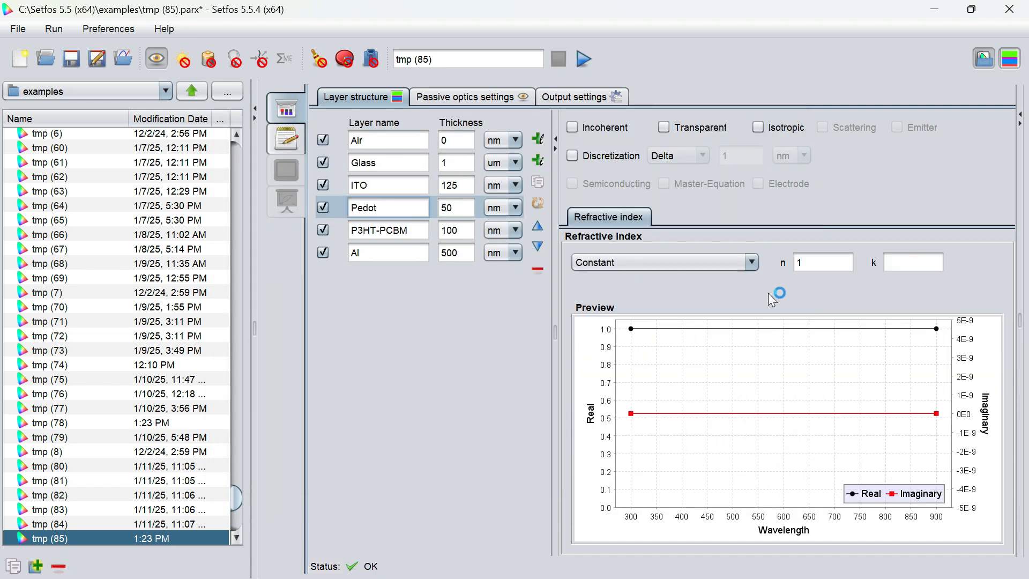
{"action": "left_click", "coordinate": [746, 264]}
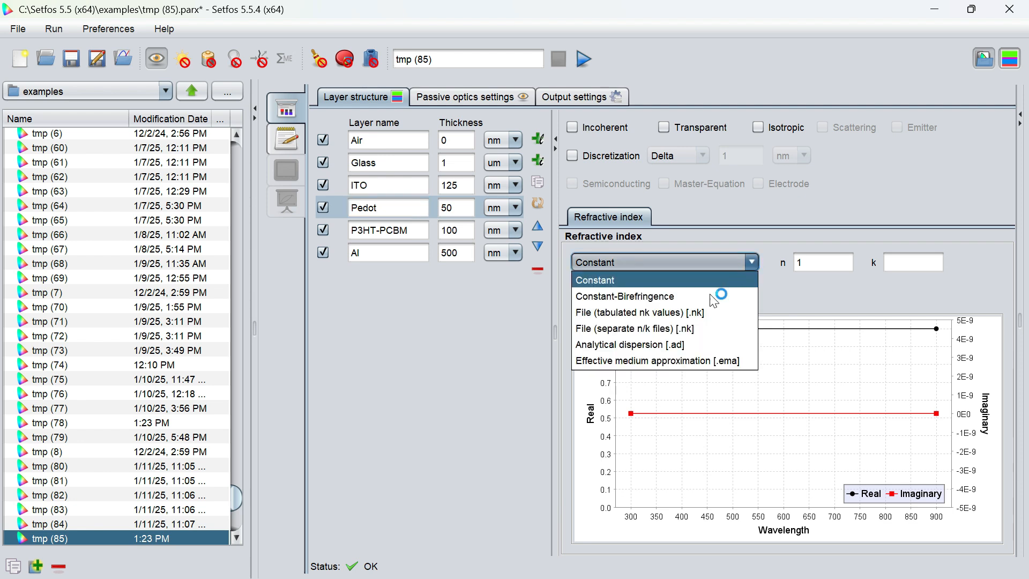
{"action": "left_click", "coordinate": [697, 310]}
{"action": "left_click", "coordinate": [786, 267]}
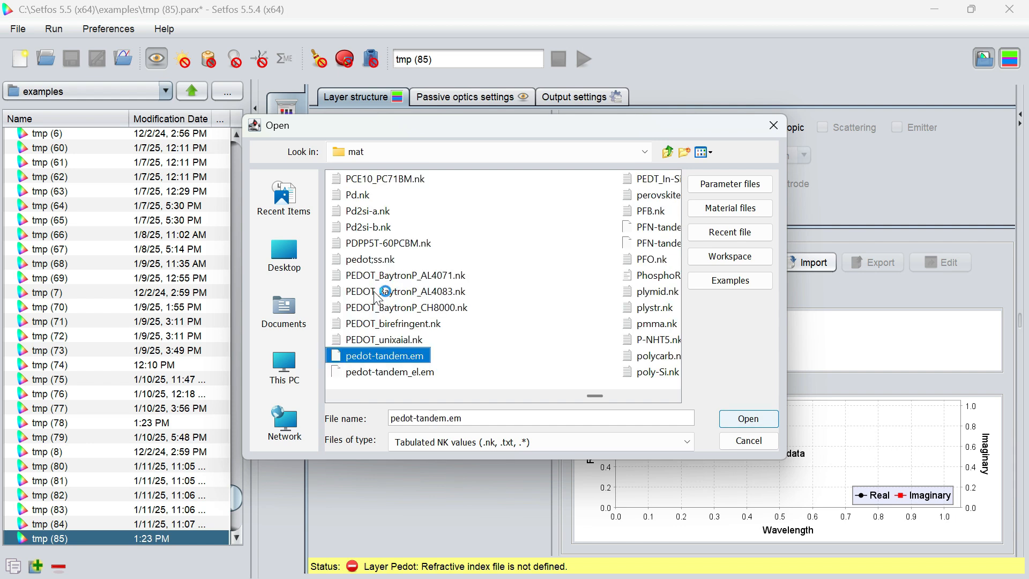
{"action": "left_click", "coordinate": [453, 293]}
{"action": "left_click", "coordinate": [749, 419]}
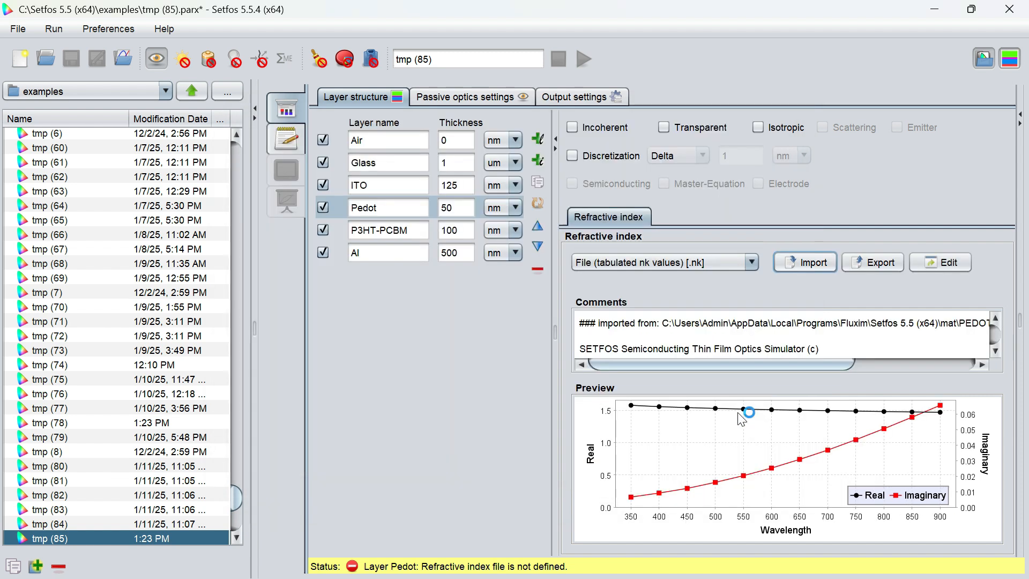
Switch the P3HT-PCBM layer's refractive index to tabulated nk values from a file and import P3HT-PCBM.nk.
{"action": "left_click", "coordinate": [700, 262]}
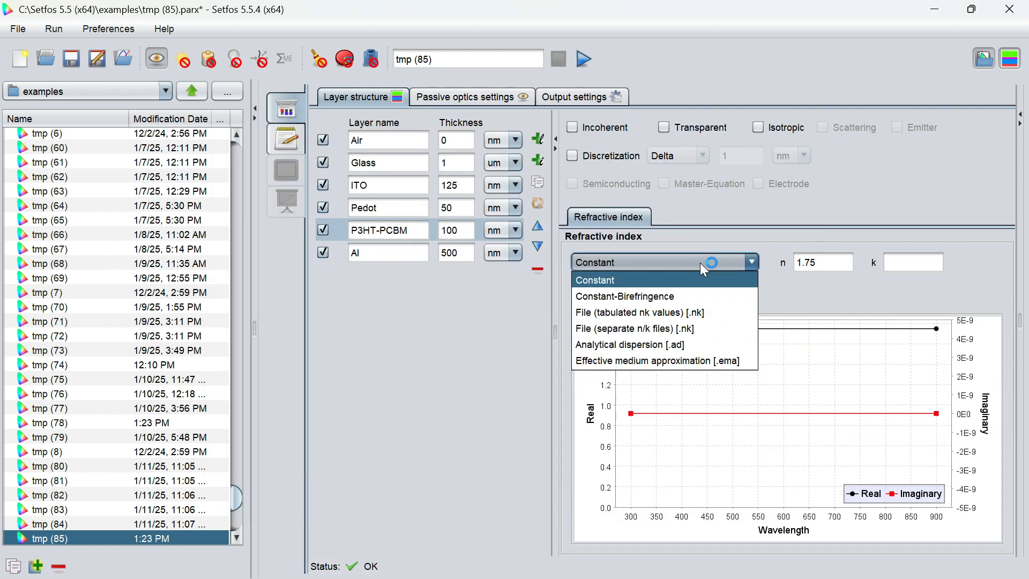
{"action": "left_click", "coordinate": [674, 316]}
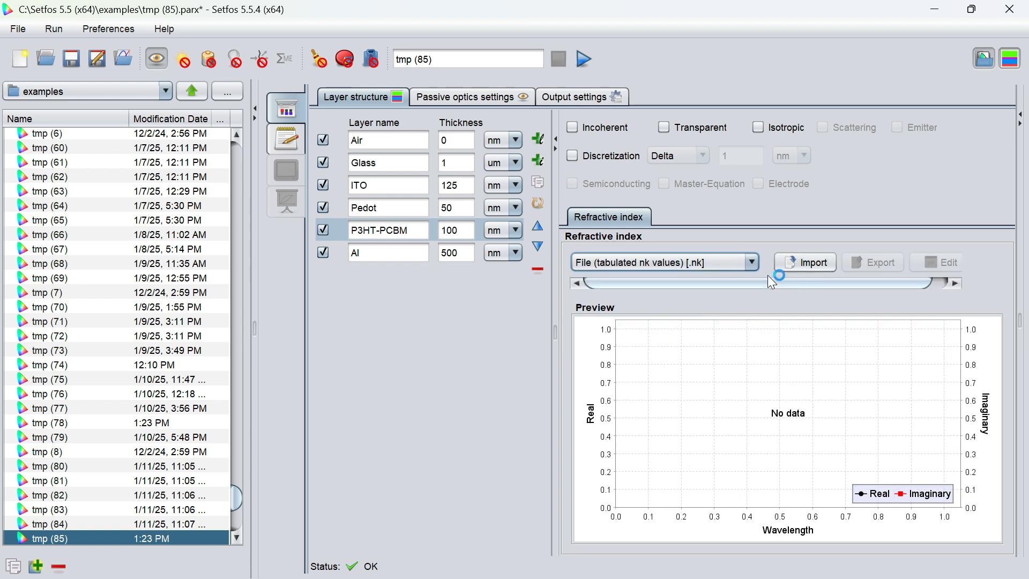
{"action": "left_click", "coordinate": [790, 264]}
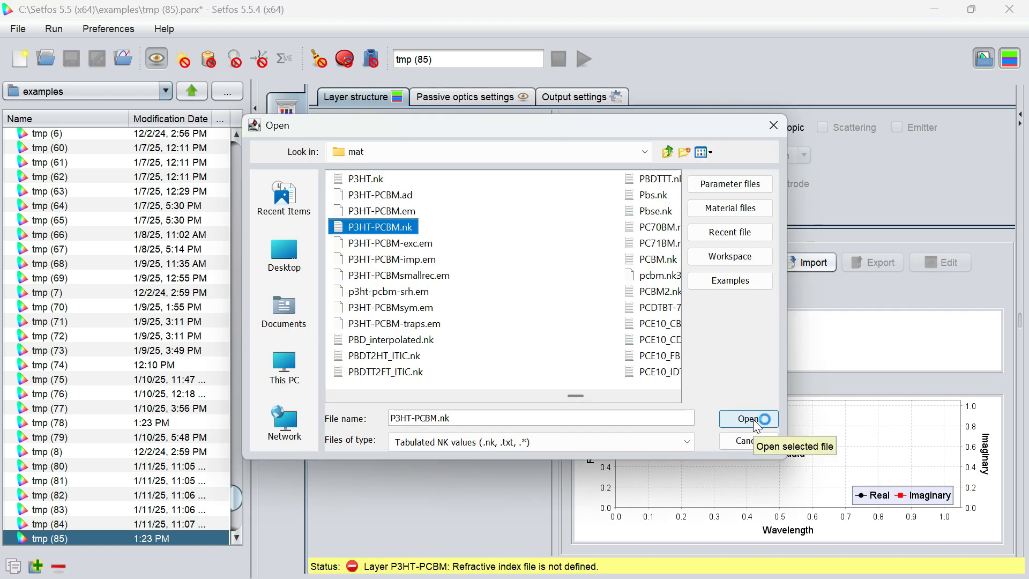
{"action": "left_click", "coordinate": [750, 419]}
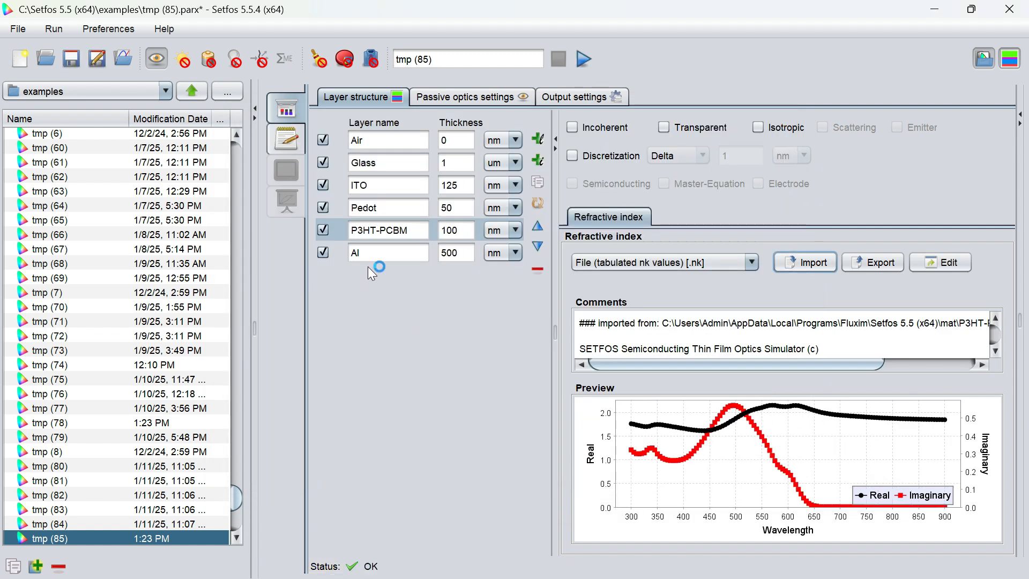
Switch the Al layer's refractive index to tabulated nk values from a file and import Al.nk.
{"action": "left_click", "coordinate": [368, 262]}
{"action": "left_click", "coordinate": [752, 262]}
{"action": "left_click", "coordinate": [670, 312]}
{"action": "left_click", "coordinate": [791, 257]}
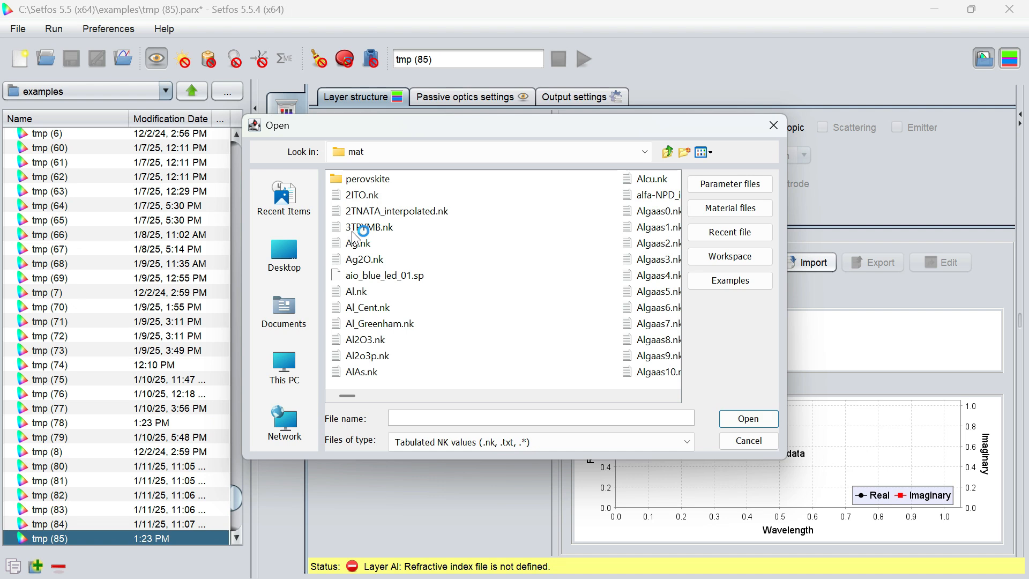
{"action": "double_click", "coordinate": [357, 291]}
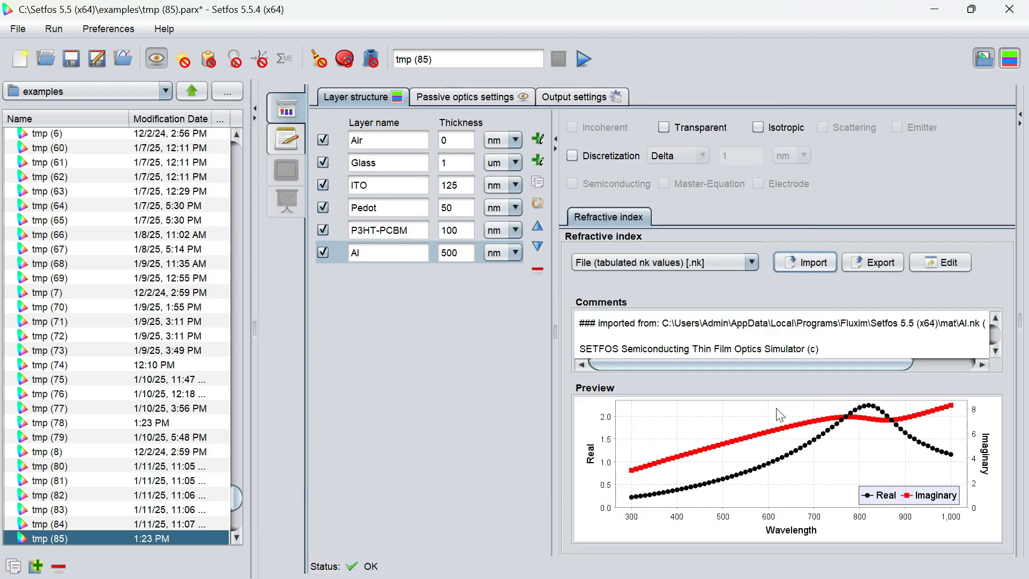
Change the simulation type to absorption and set its spectral variable to a wavelength sweep with a 5 nm step.
{"action": "left_click", "coordinate": [186, 62]}
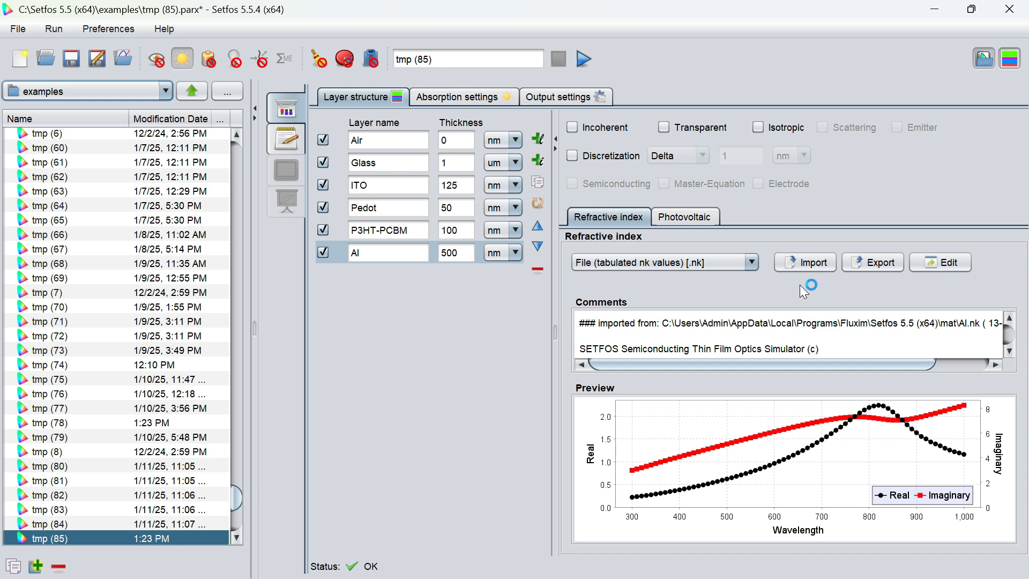
{"action": "left_click", "coordinate": [458, 97]}
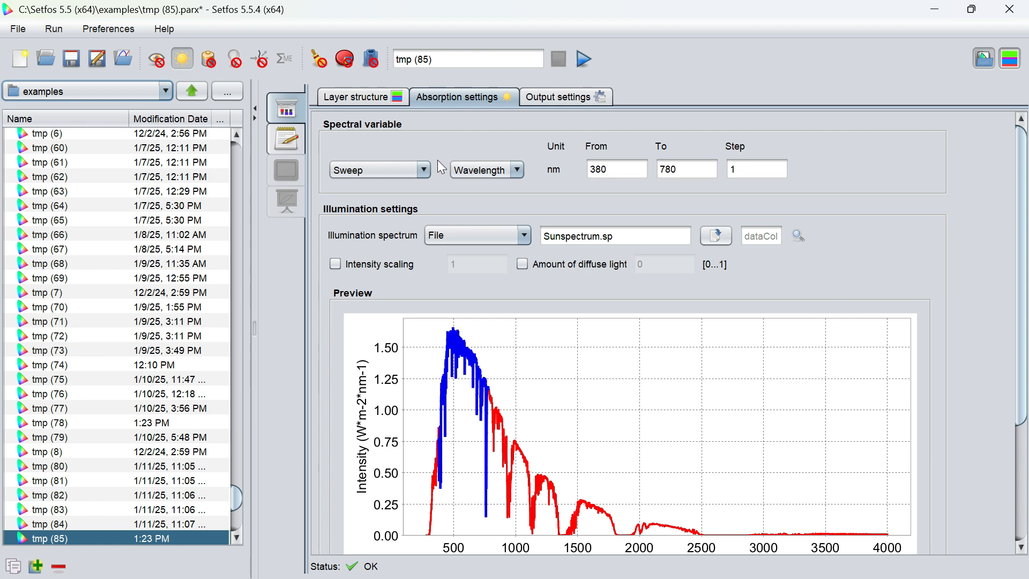
{"action": "left_click", "coordinate": [404, 168]}
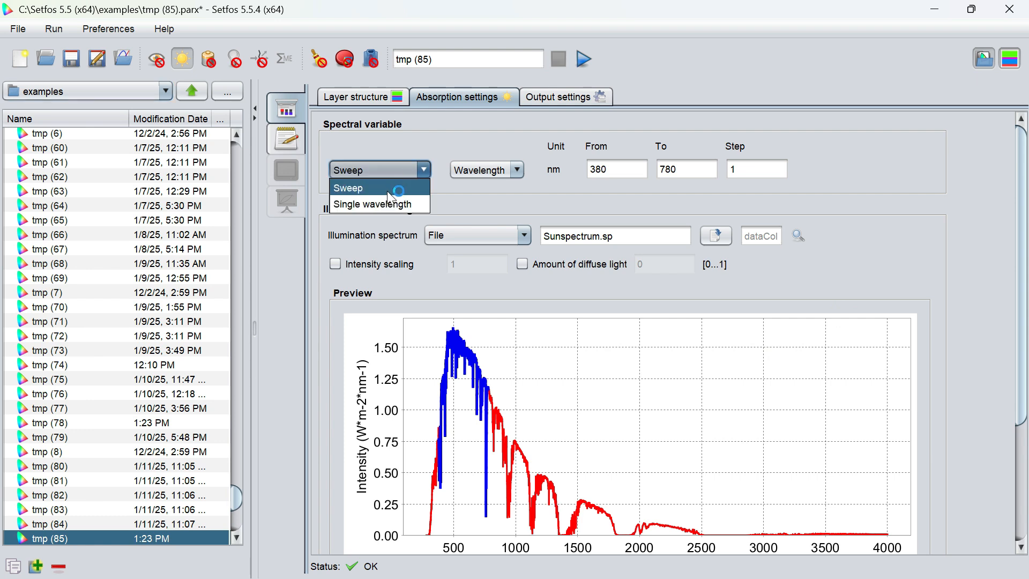
{"action": "left_click", "coordinate": [387, 188]}
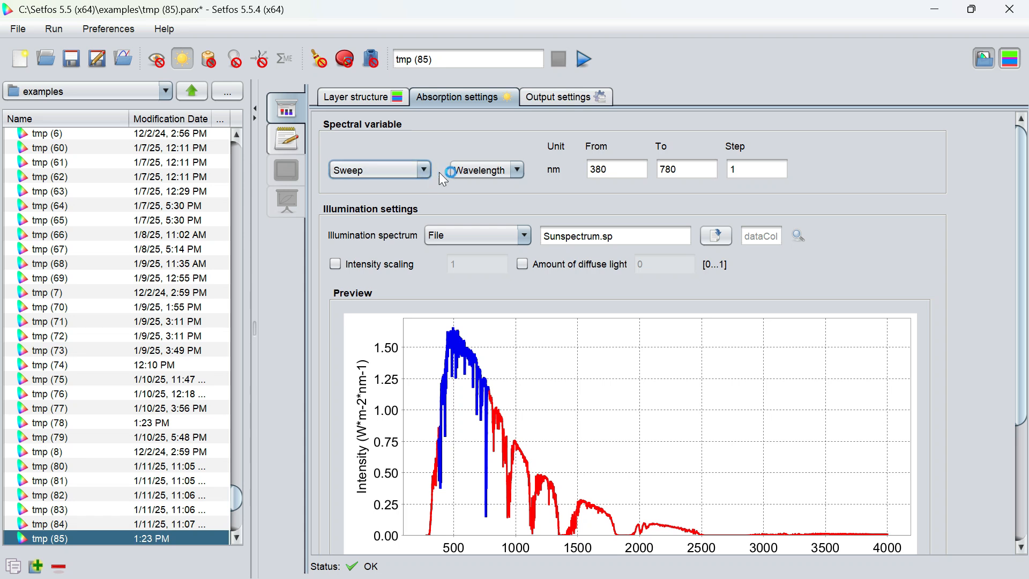
{"action": "left_click", "coordinate": [472, 169]}
{"action": "left_click", "coordinate": [480, 181]}
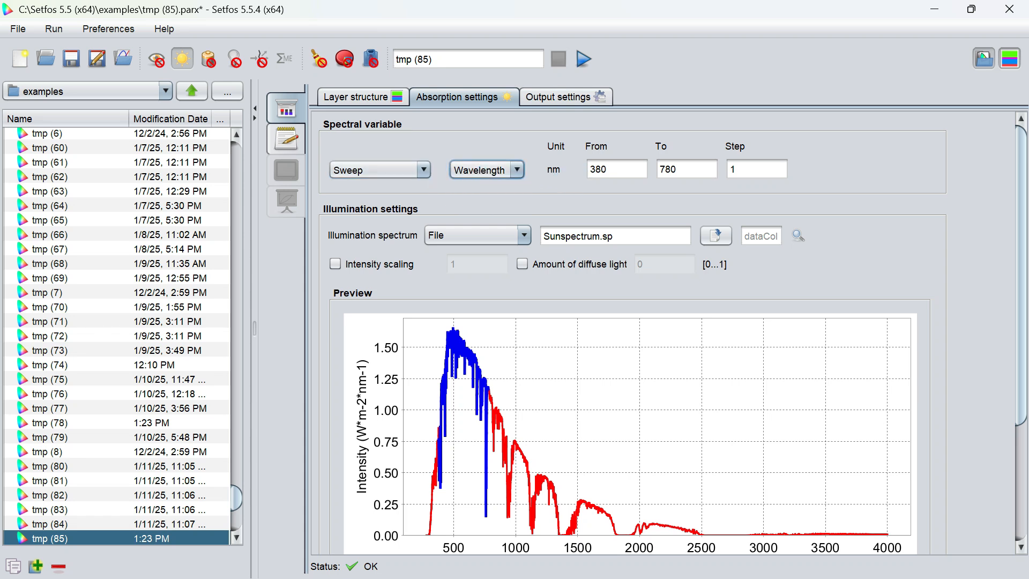
{"action": "double_click", "coordinate": [733, 169]}
{"action": "key", "text": "BackSpace"}
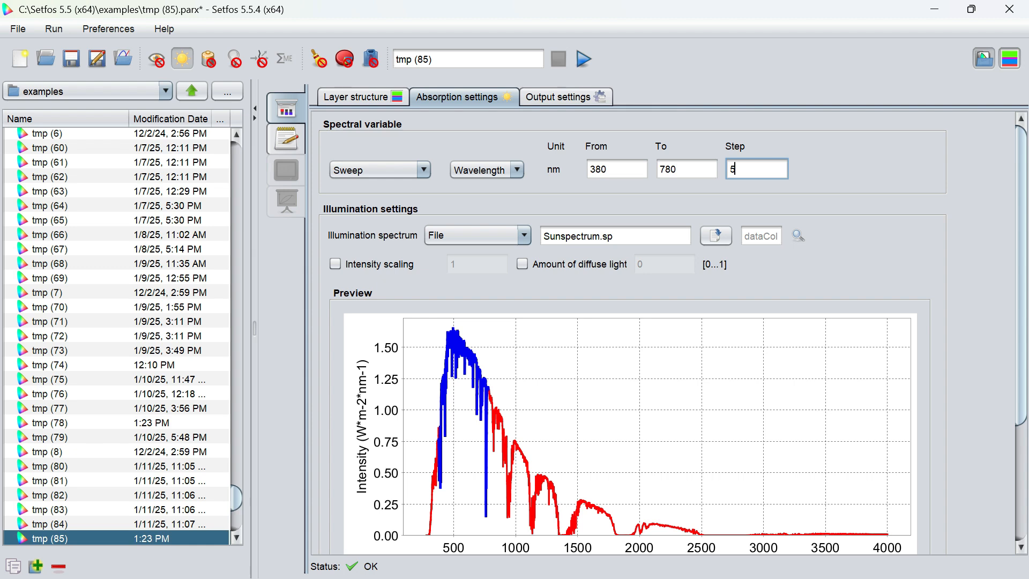
Keep the illumination spectrum as File with Sunspectrum.sp and review its preview and the default optics settings.
{"action": "left_click", "coordinate": [477, 231]}
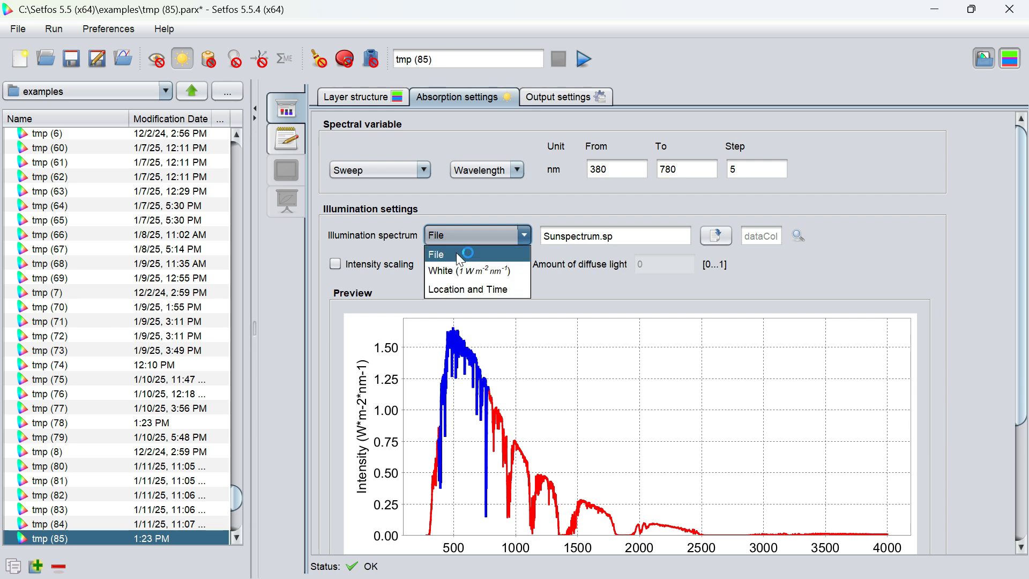
{"action": "left_click", "coordinate": [453, 242]}
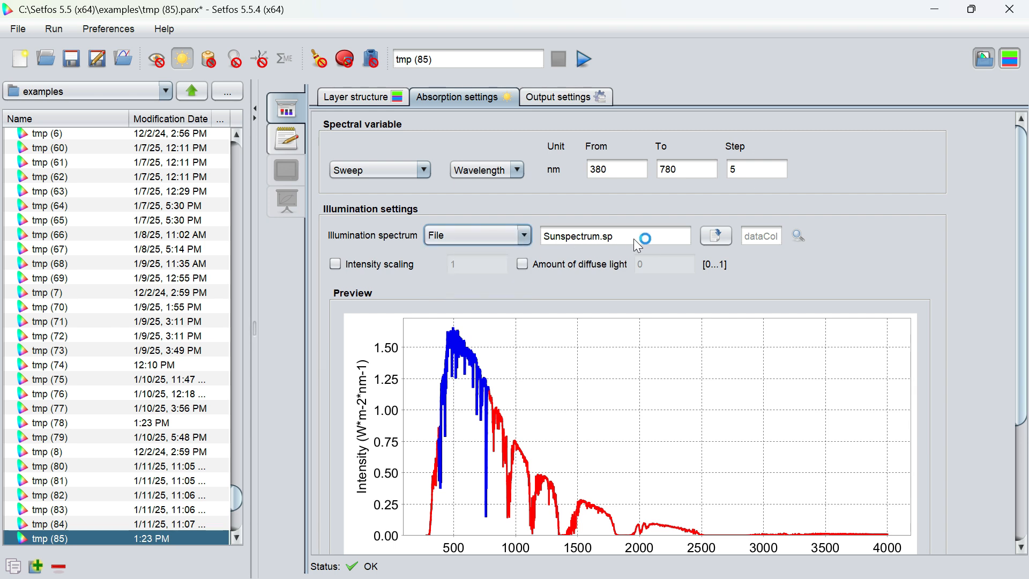
{"action": "scroll", "coordinate": [372, 503], "scroll_direction": "down", "scroll_amount": 3}
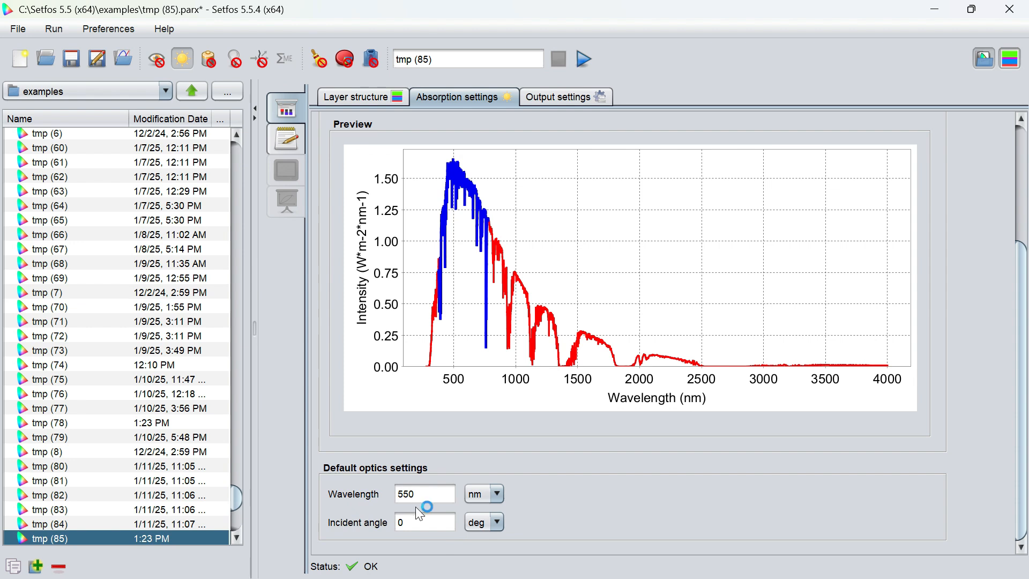
Make the Glass layer incoherent and enable its discretization by Elements.
{"action": "left_click", "coordinate": [391, 103]}
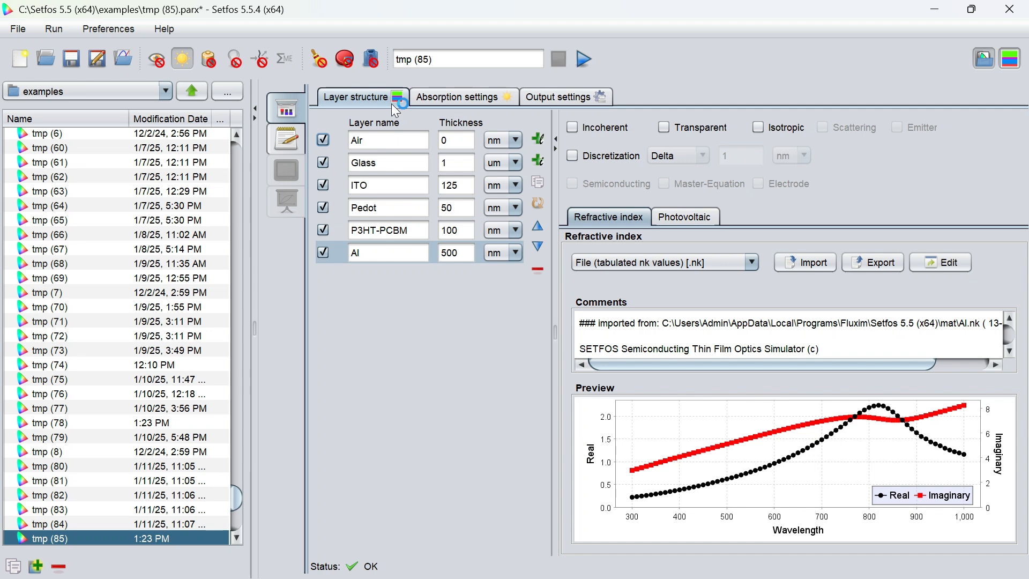
{"action": "left_click", "coordinate": [573, 128]}
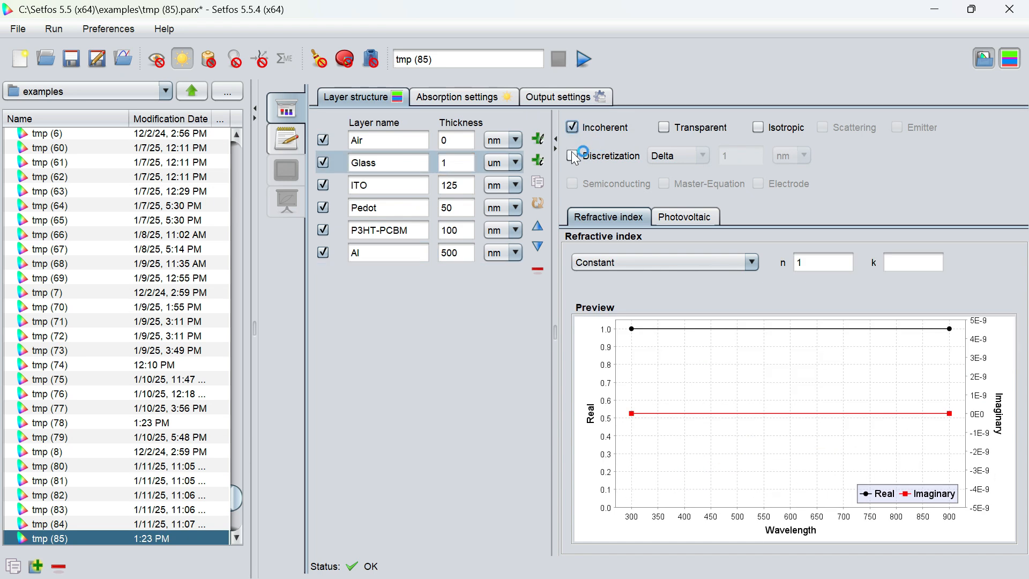
{"action": "left_click", "coordinate": [573, 156]}
{"action": "left_click", "coordinate": [673, 161]}
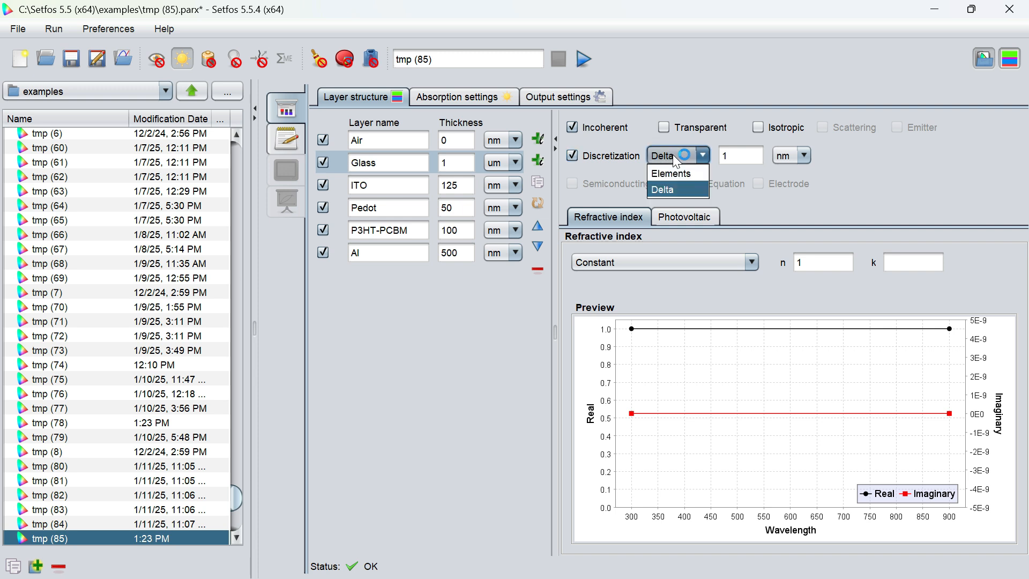
{"action": "left_click", "coordinate": [706, 172]}
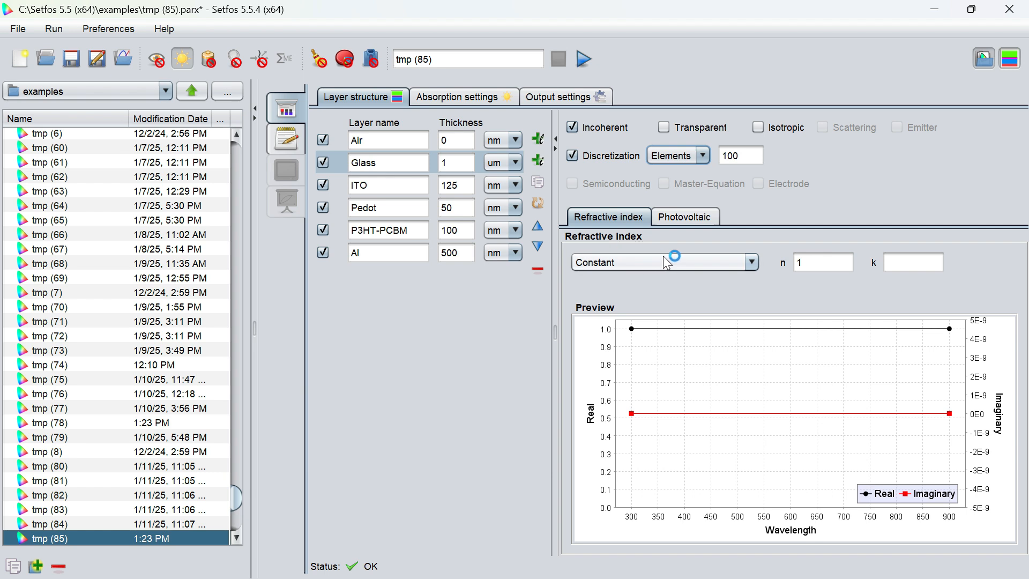
Set the Glass layer's constant refractive index n to 1.5 and the default optics wavelength to 545 nm.
{"action": "left_click", "coordinate": [799, 262]}
{"action": "type", "text": "."}
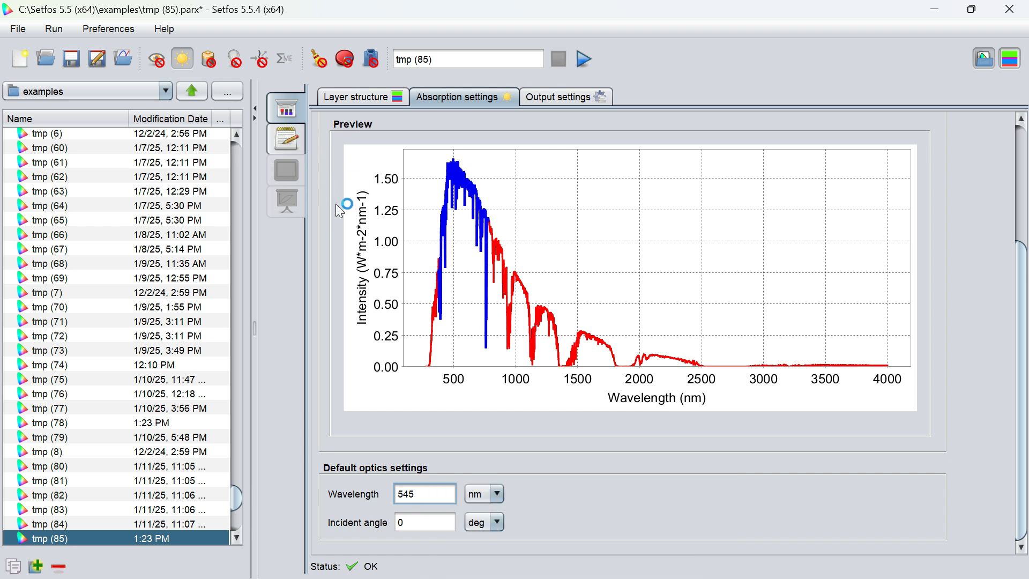
{"action": "left_click", "coordinate": [343, 99]}
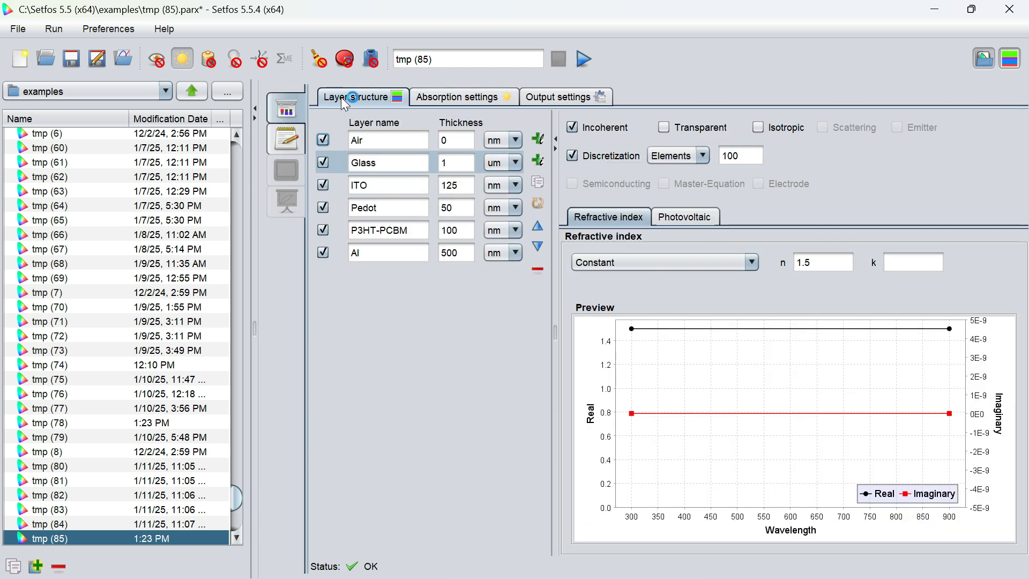
Name the simulation SolarCELLapplication and run it.
{"action": "left_click", "coordinate": [291, 111]}
{"action": "left_click", "coordinate": [432, 59]}
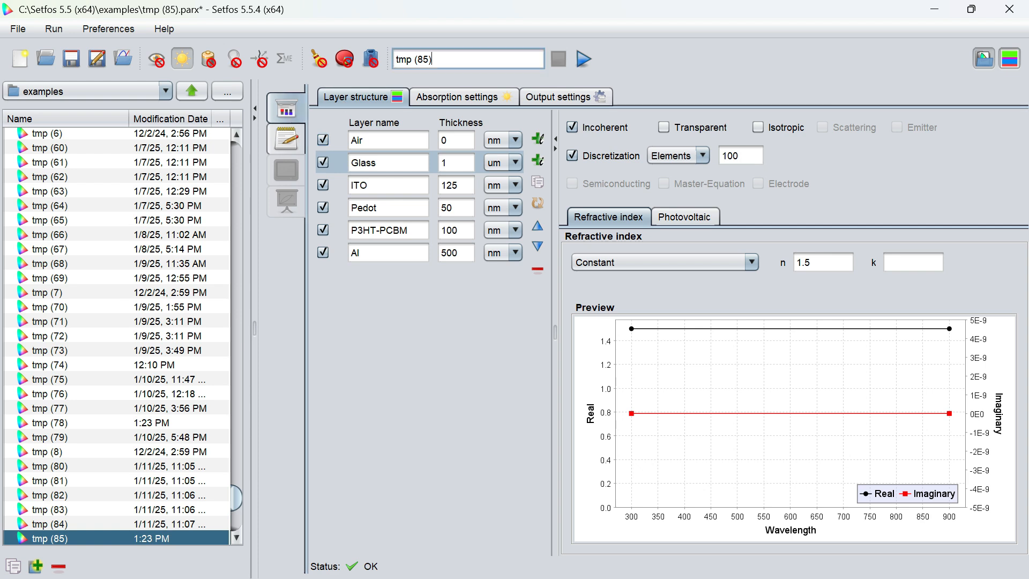
{"action": "key", "text": "BackSpace"}
{"action": "key", "text": "BackSpace"}
{"action": "key", "text": "BackSpace"}
{"action": "key", "text": "BackSpace"}
{"action": "key", "text": "BackSpace"}
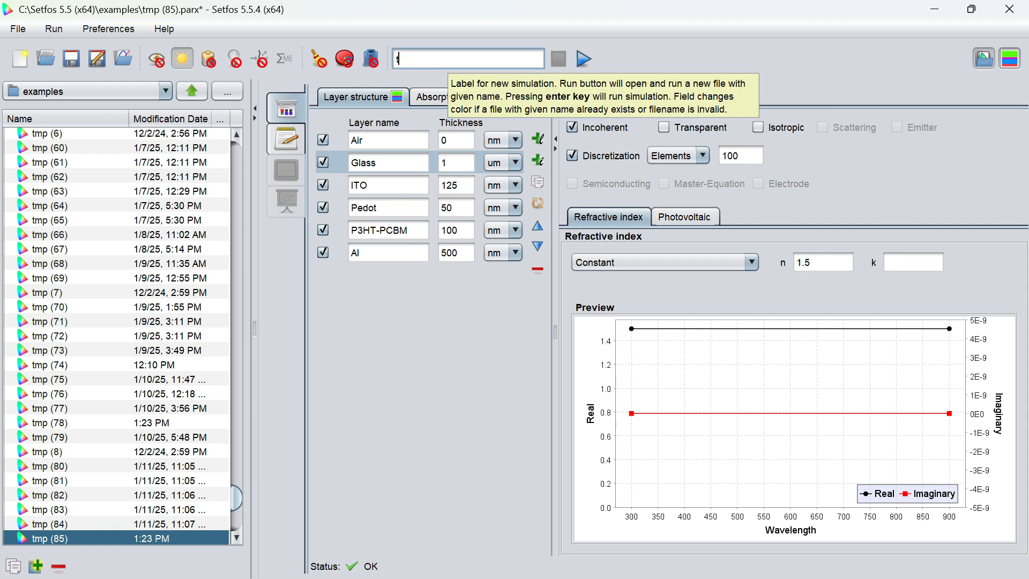
{"action": "type", "text": "SolarCELLapplication"}
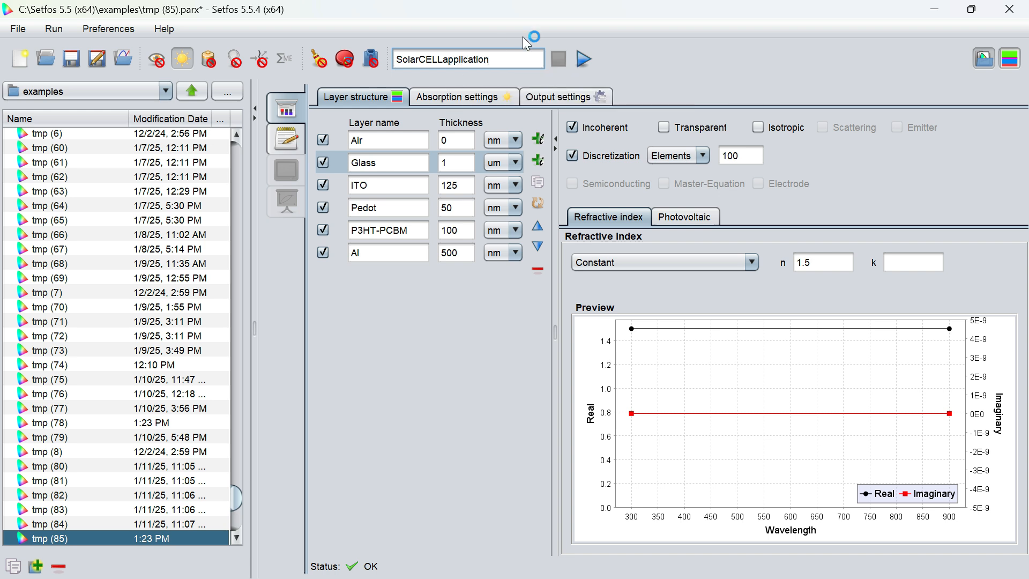
{"action": "left_click", "coordinate": [578, 60]}
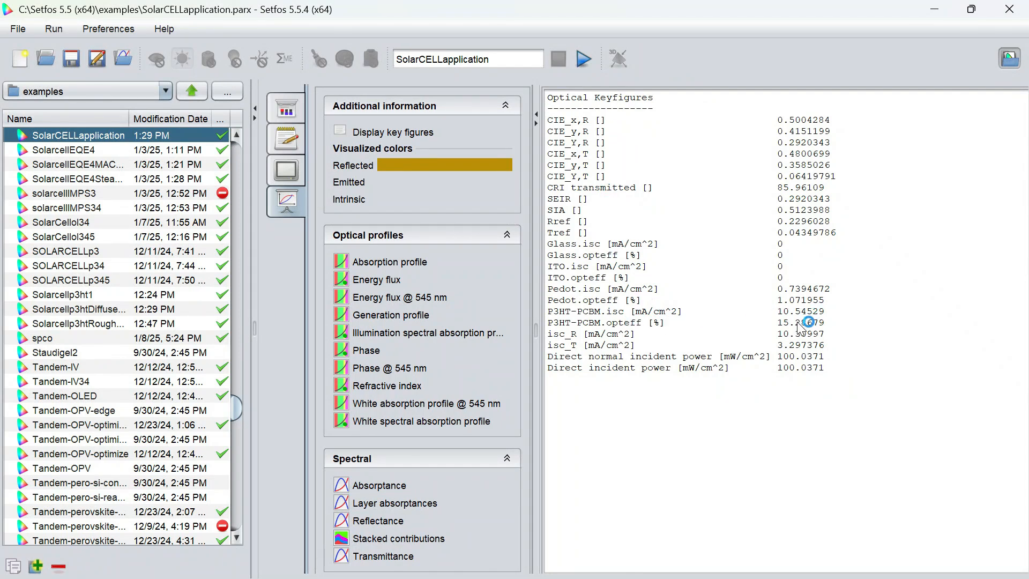
Examine the absorption, energy flux, energy flux @ 545 nm, generation and white absorption profiles across the layer stack.
{"action": "left_click", "coordinate": [384, 264]}
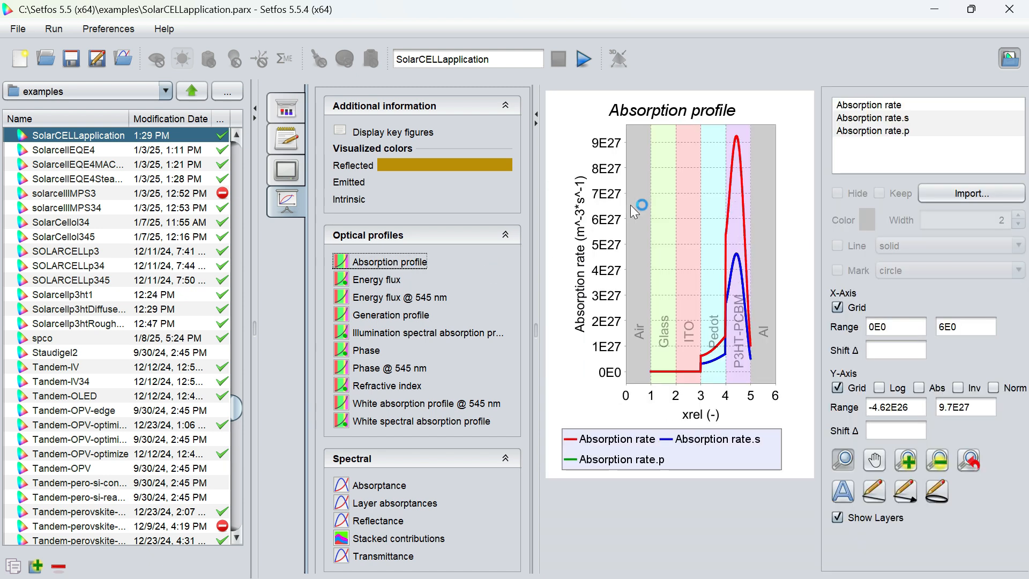
{"action": "left_click", "coordinate": [377, 281]}
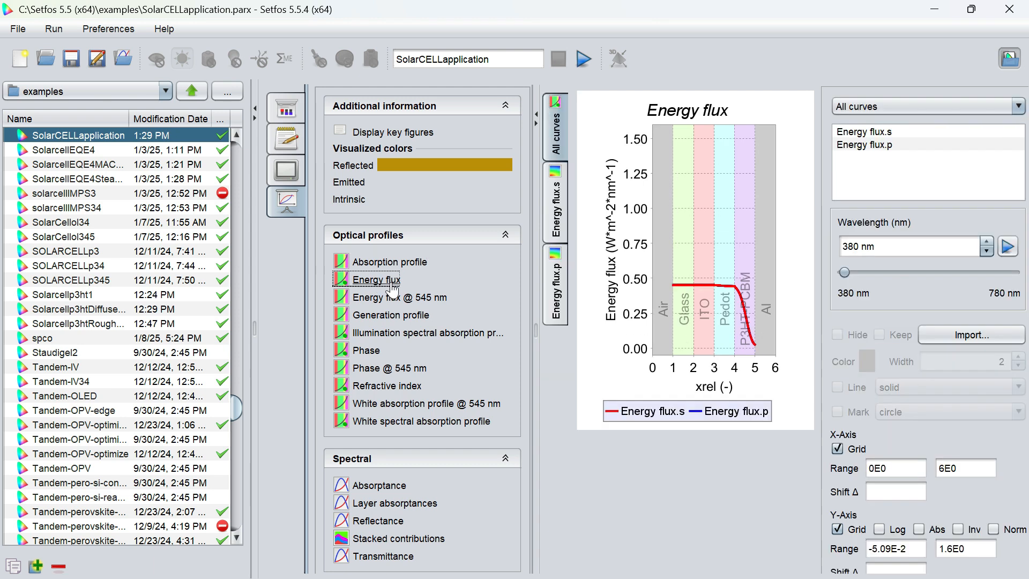
{"action": "left_click", "coordinate": [360, 298]}
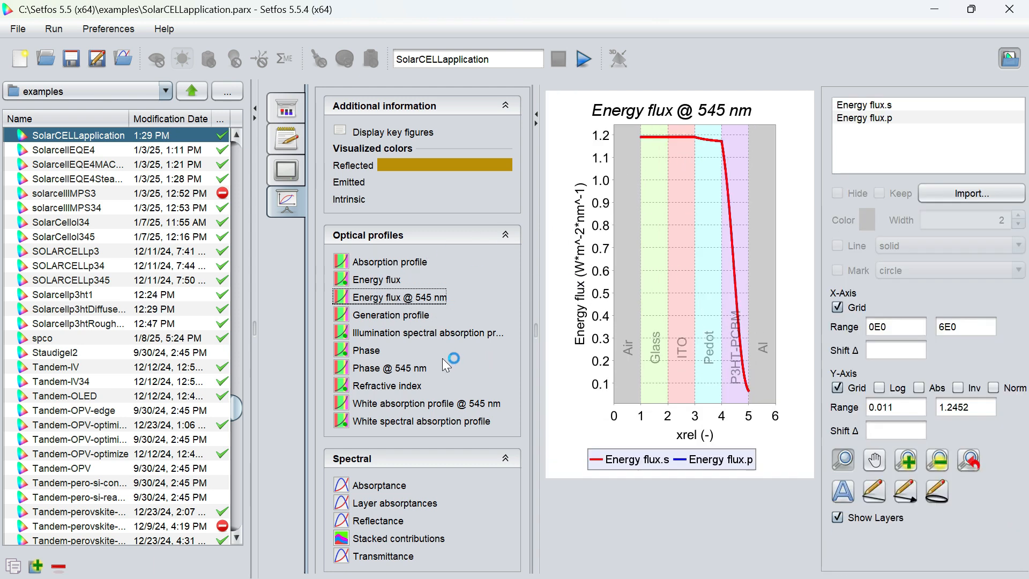
{"action": "left_click", "coordinate": [400, 316]}
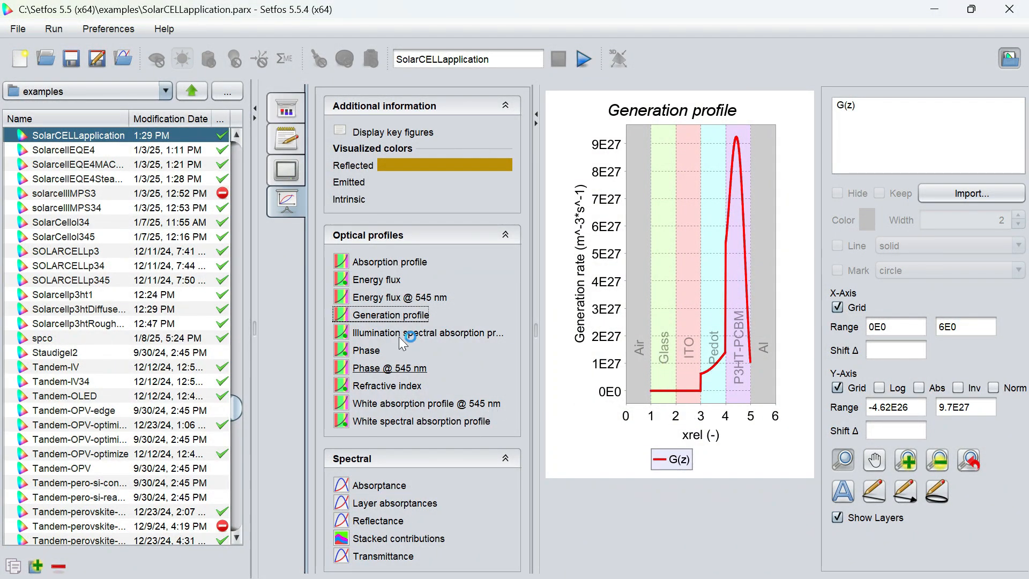
{"action": "left_click", "coordinate": [410, 403]}
{"action": "left_click", "coordinate": [413, 422]}
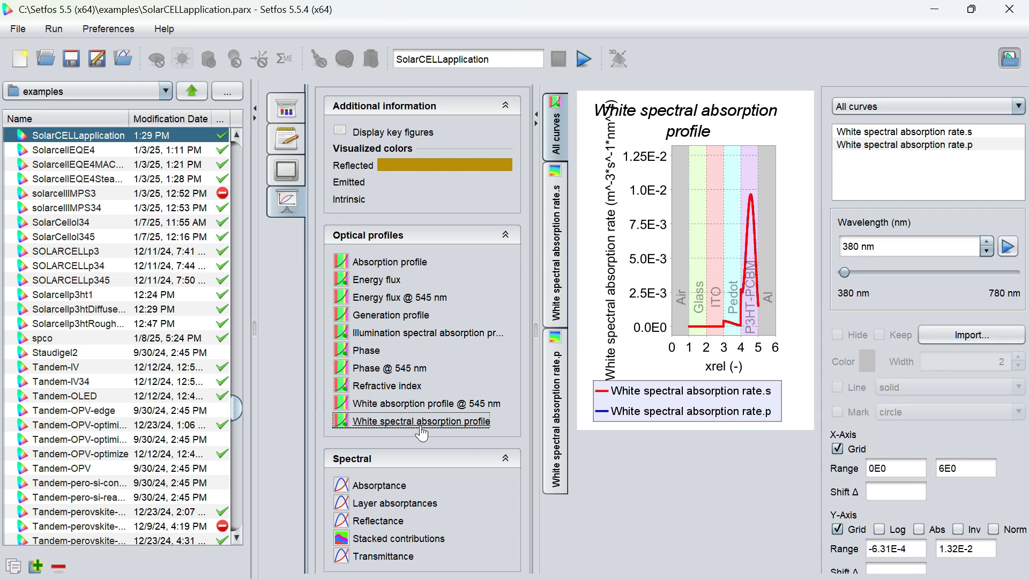
Examine the spectral plots of absorptance, layer absorptances, reflectance, stacked contributions and transmittance.
{"action": "left_click", "coordinate": [370, 488]}
{"action": "left_click", "coordinate": [370, 502]}
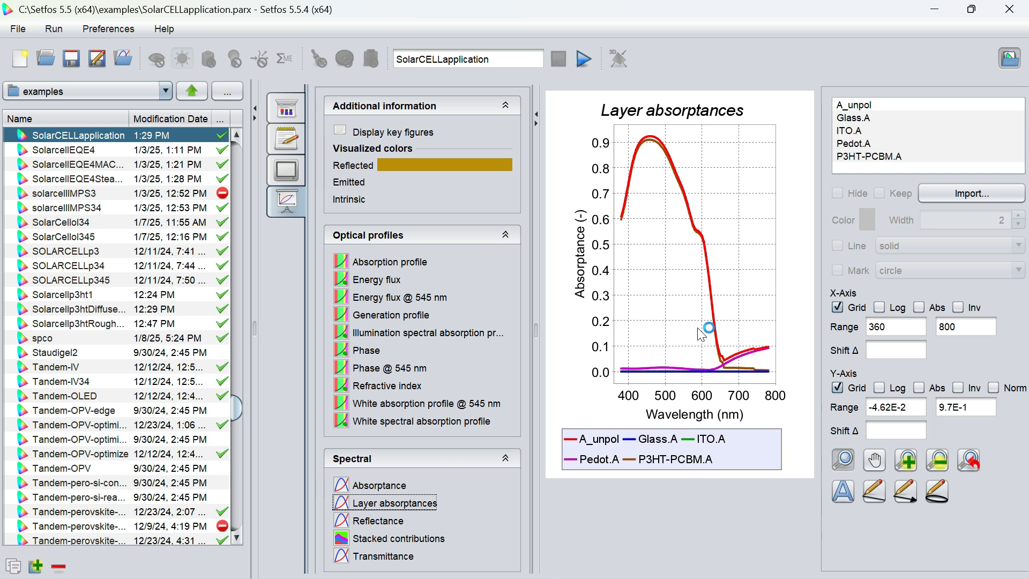
{"action": "left_click", "coordinate": [375, 521]}
{"action": "left_click", "coordinate": [394, 538]}
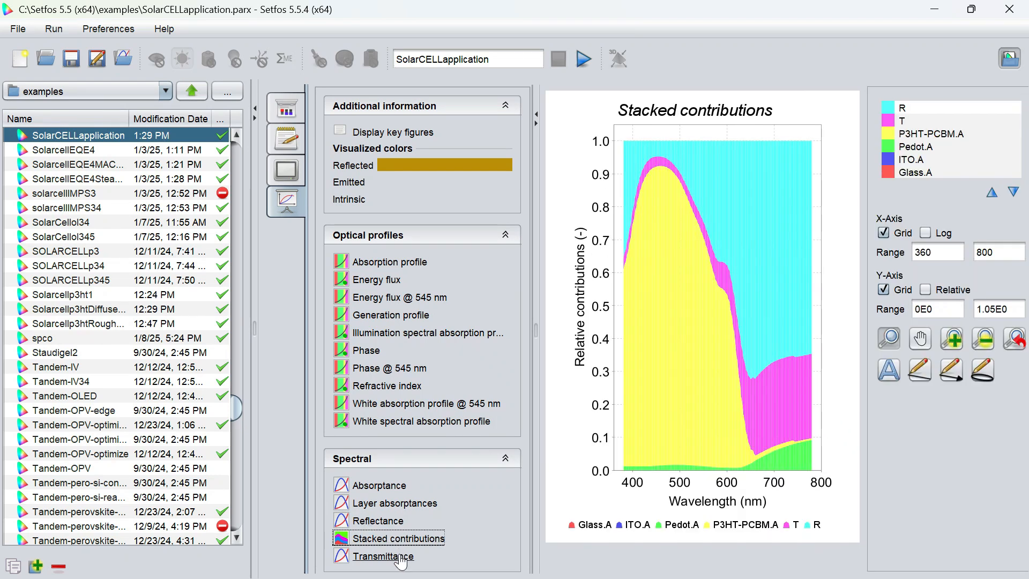
{"action": "left_click", "coordinate": [400, 559]}
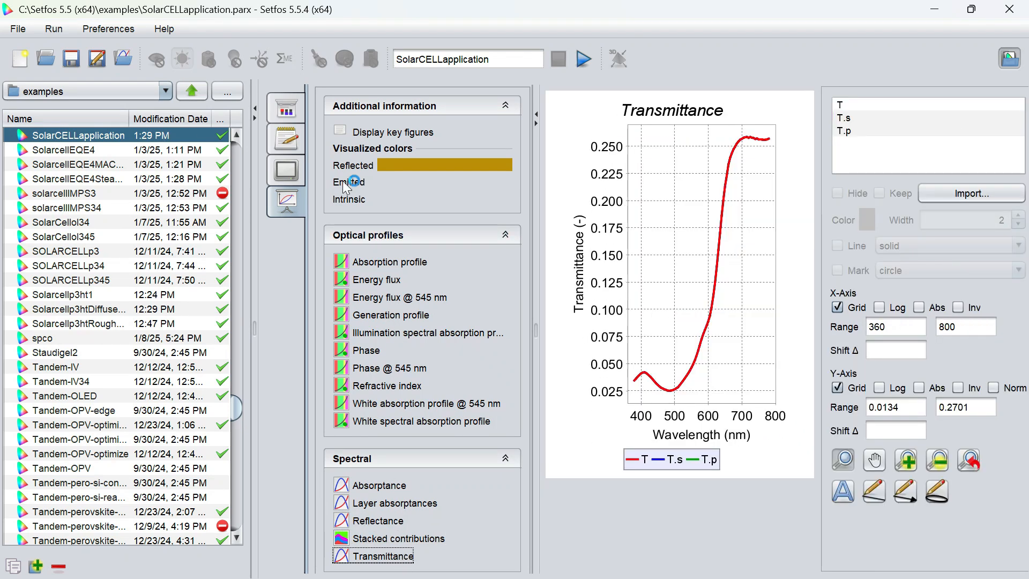
Return to the layer structure set-up and enable the scattering module for the simulation.
{"action": "left_click", "coordinate": [286, 110]}
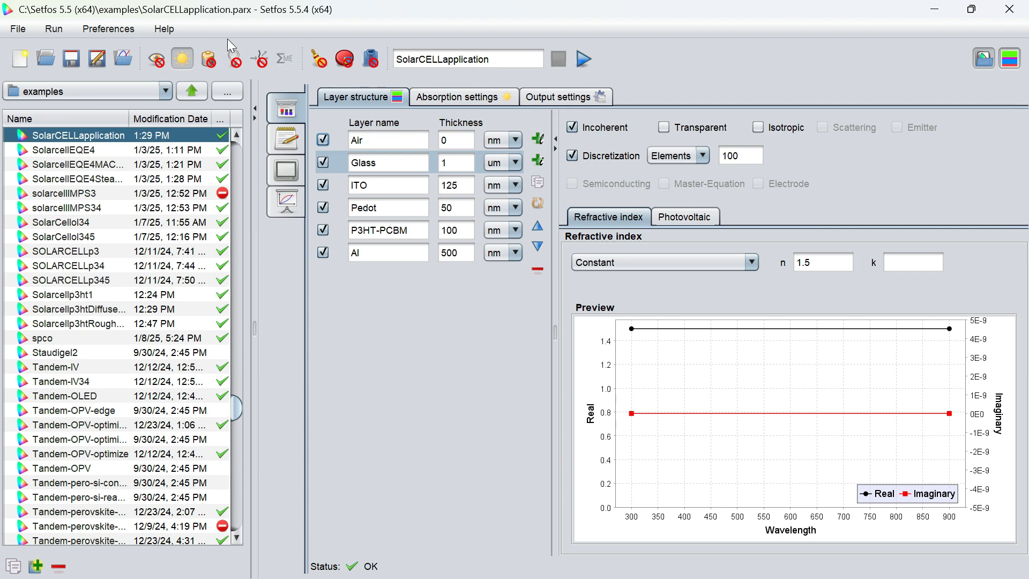
{"action": "left_click", "coordinate": [263, 60]}
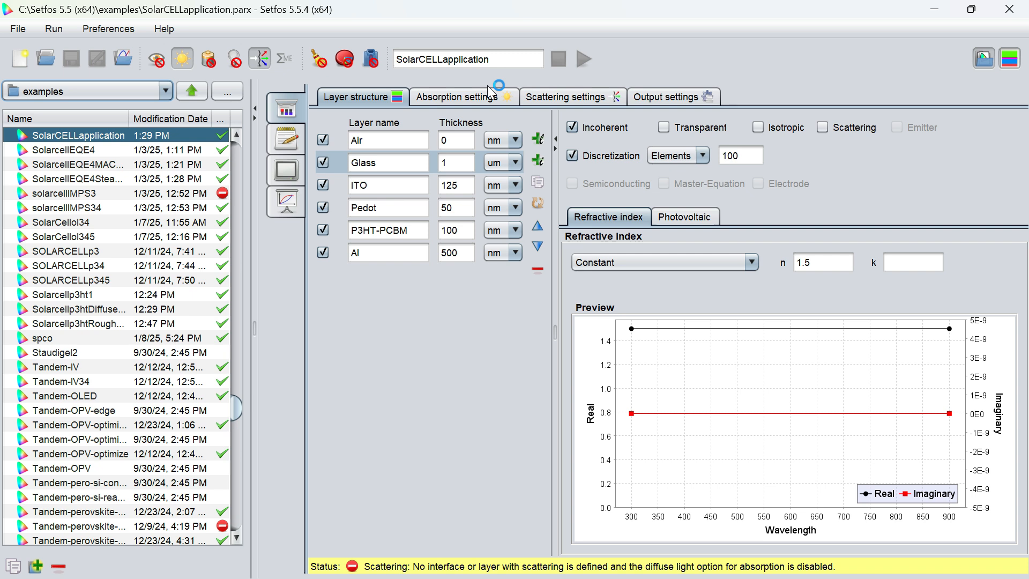
Set the number of angles for the scattering calculation to 30.
{"action": "left_click", "coordinate": [547, 103]}
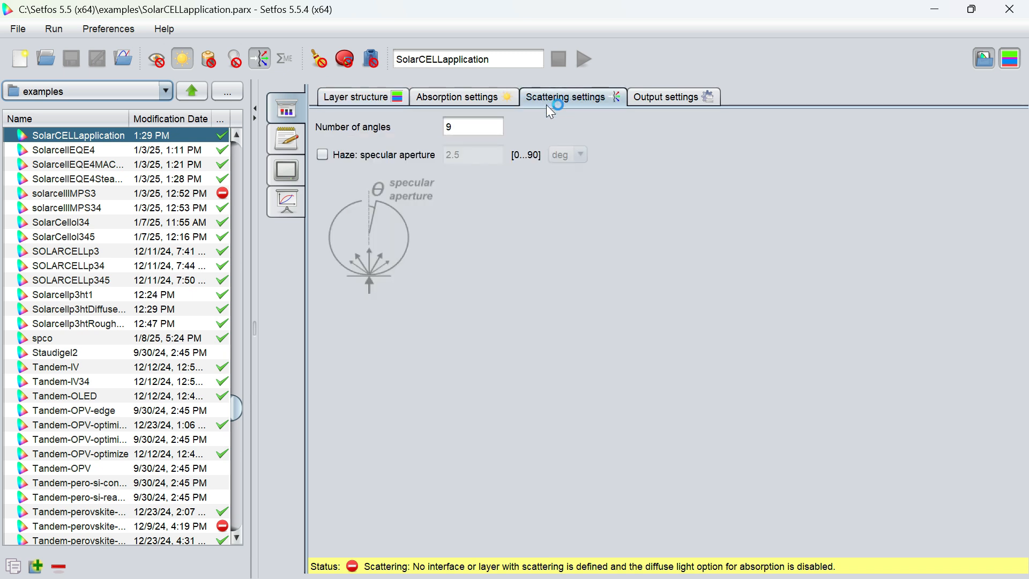
{"action": "left_click", "coordinate": [455, 126]}
{"action": "key", "text": "BackSpace"}
{"action": "type", "text": "30"}
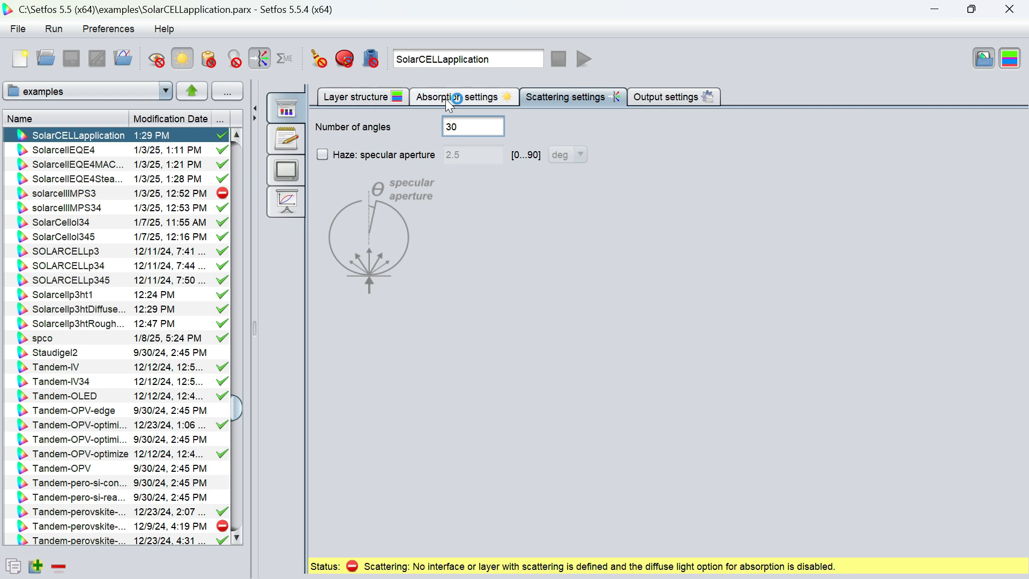
Enable the amount of diffuse light in the absorption illumination settings and set it to 1.
{"action": "left_click", "coordinate": [356, 98]}
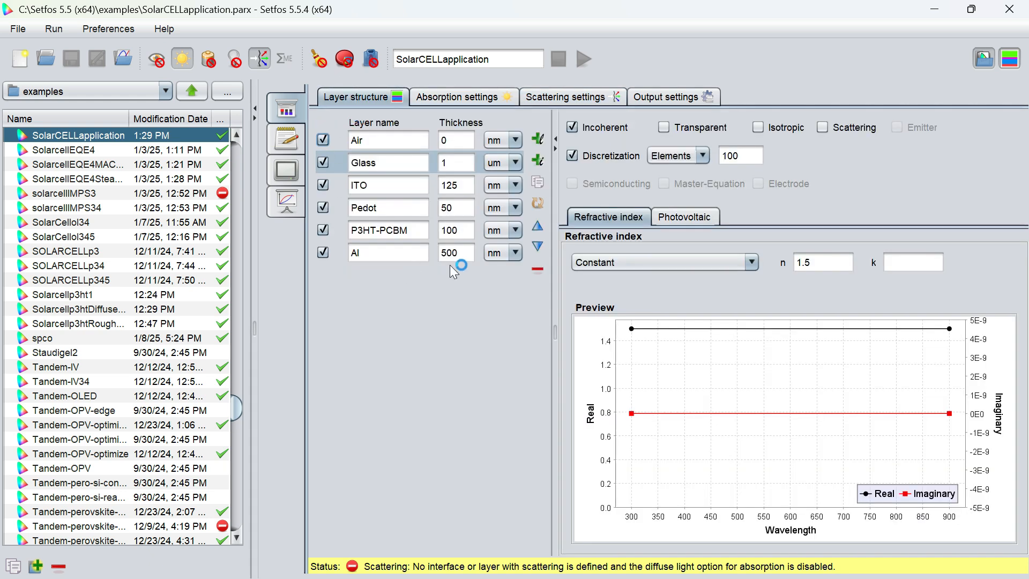
{"action": "left_click", "coordinate": [457, 97]}
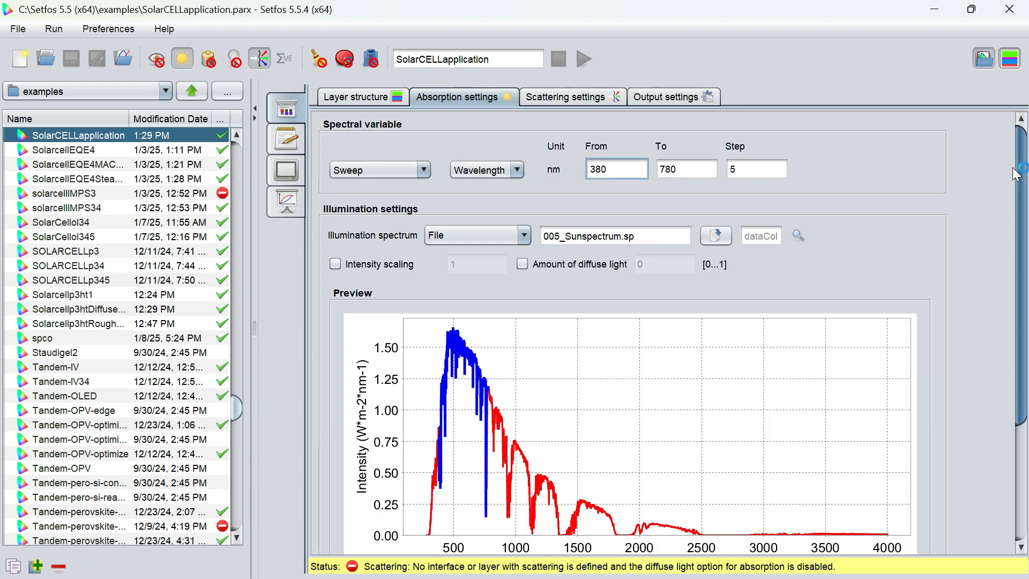
{"action": "left_click", "coordinate": [522, 264]}
{"action": "left_click", "coordinate": [641, 264]}
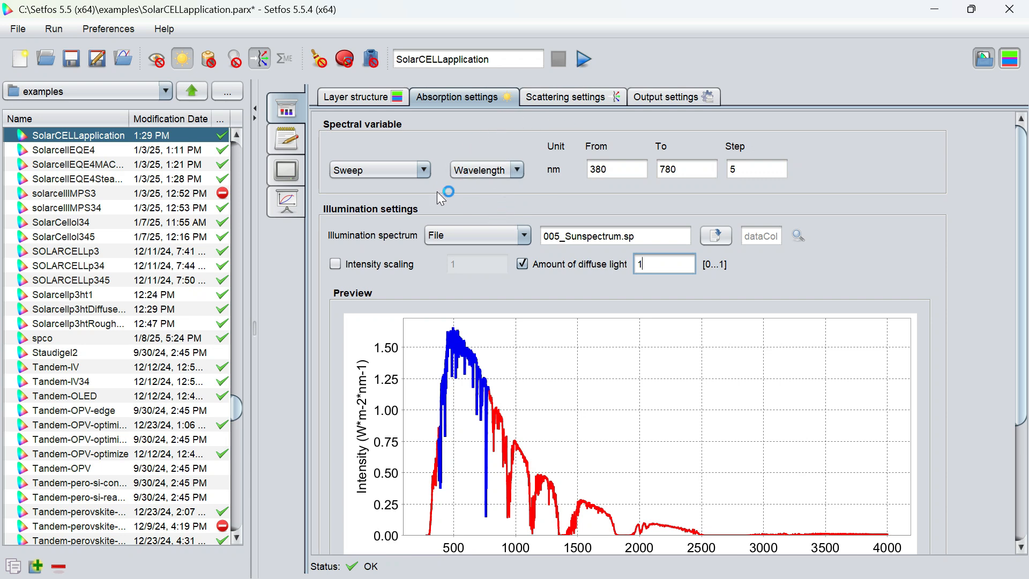
Review the scattering, absorption and layer settings and the script, and run the simulation under the name SolarCELLapplicationDiffuselight.
{"action": "left_click", "coordinate": [537, 105]}
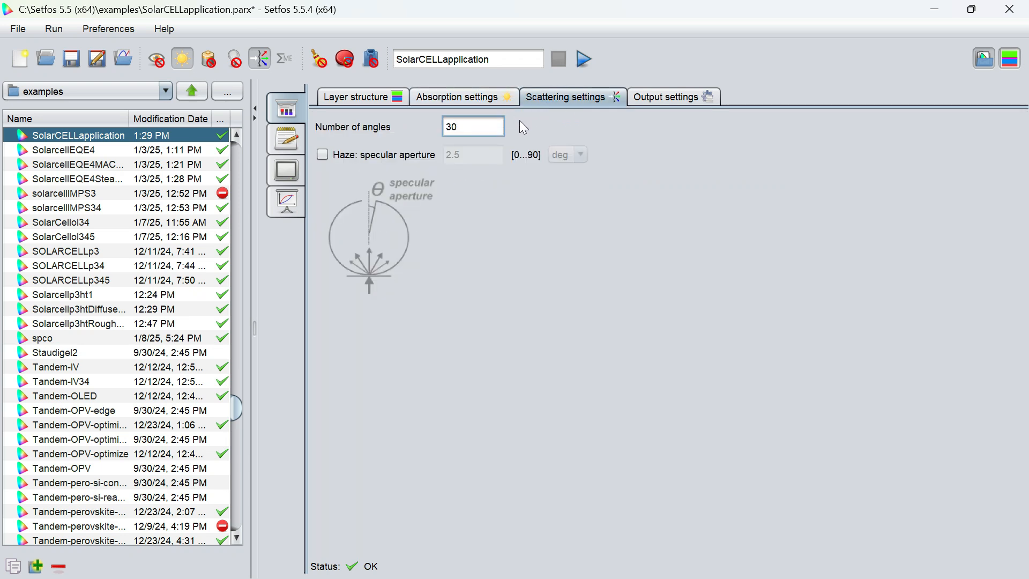
{"action": "left_click", "coordinate": [458, 97]}
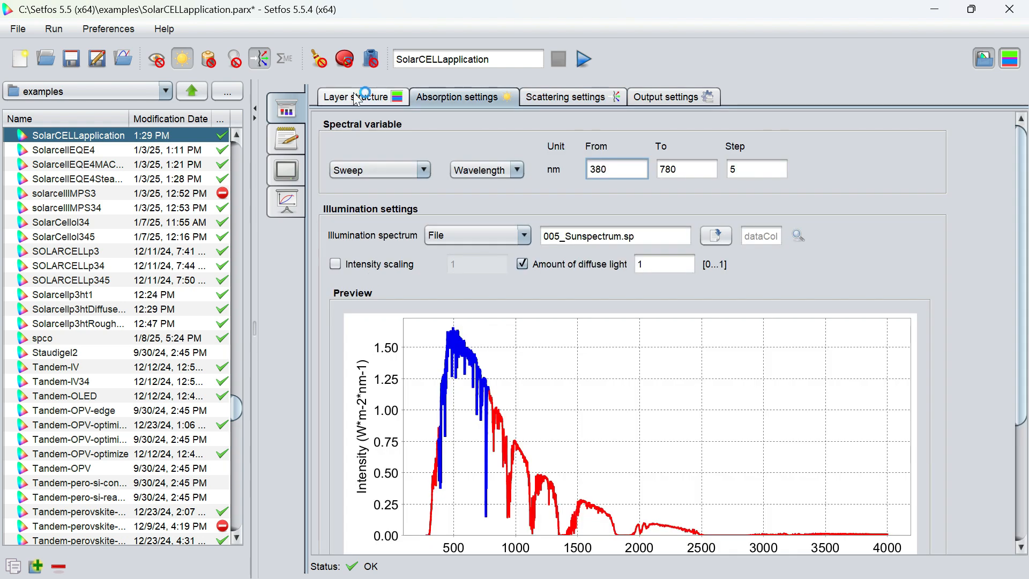
{"action": "left_click", "coordinate": [358, 99]}
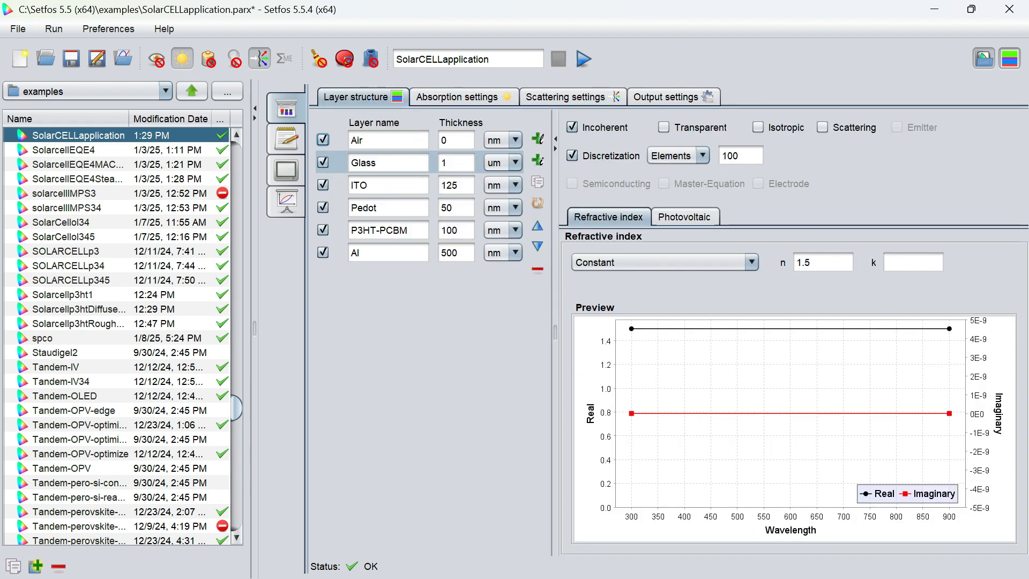
{"action": "left_click", "coordinate": [286, 139]}
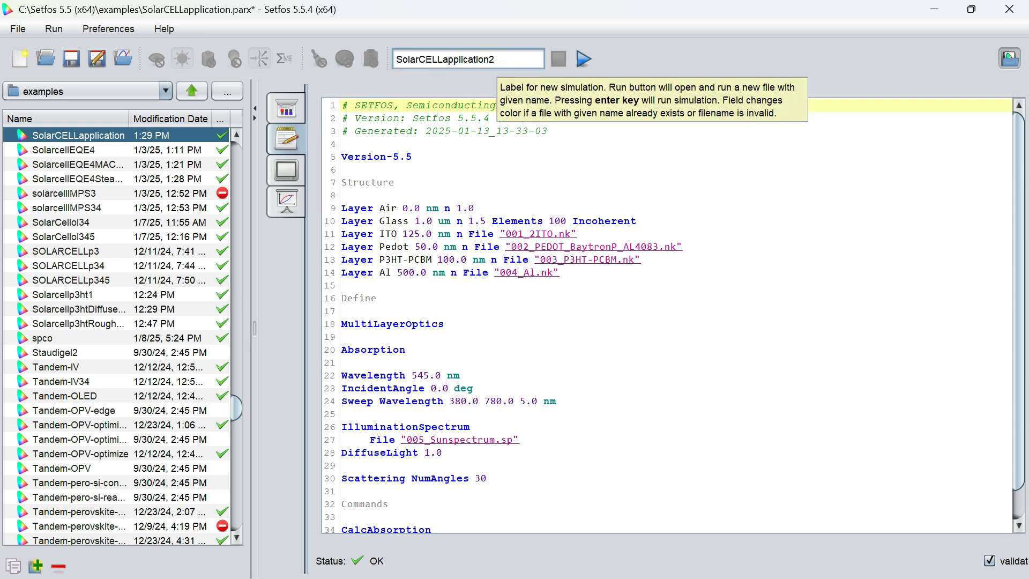
{"action": "type", "text": "elight"}
{"action": "left_click", "coordinate": [583, 59]}
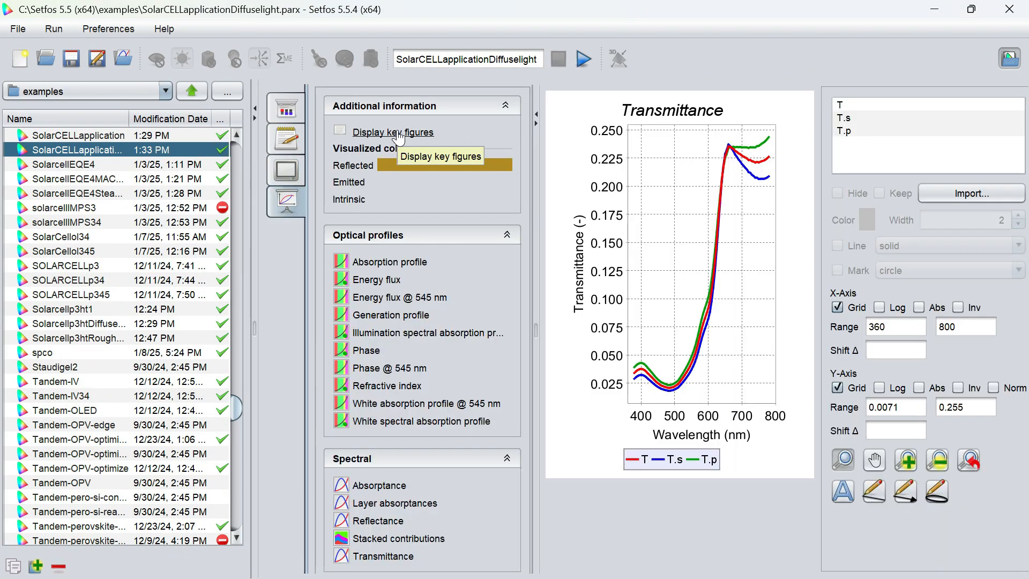
Examine the diffuse-light simulation's key figures and its absorption, energy flux, generation, phase, refractive index and white absorption profiles.
{"action": "left_click", "coordinate": [398, 134]}
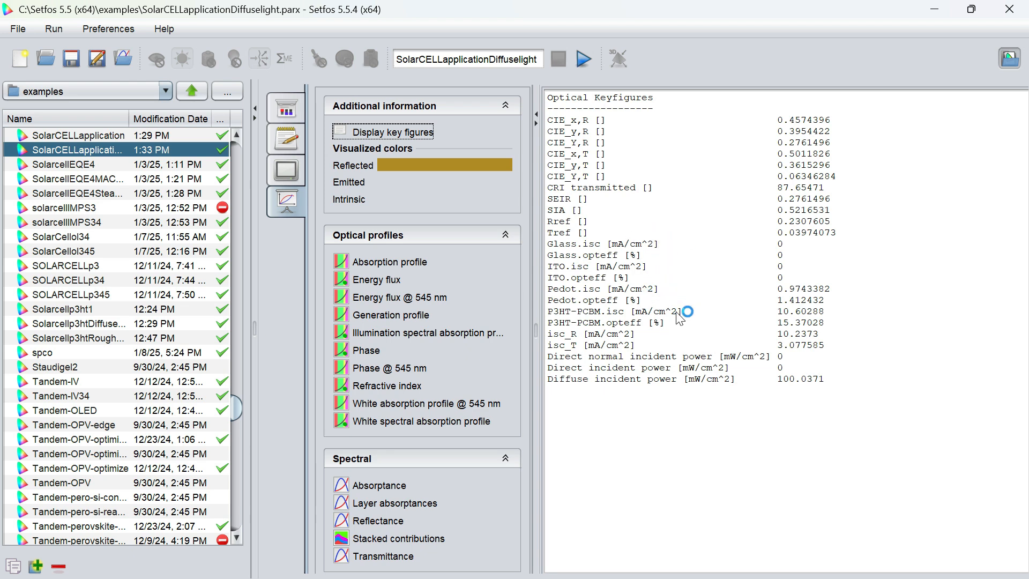
{"action": "left_click", "coordinate": [410, 265]}
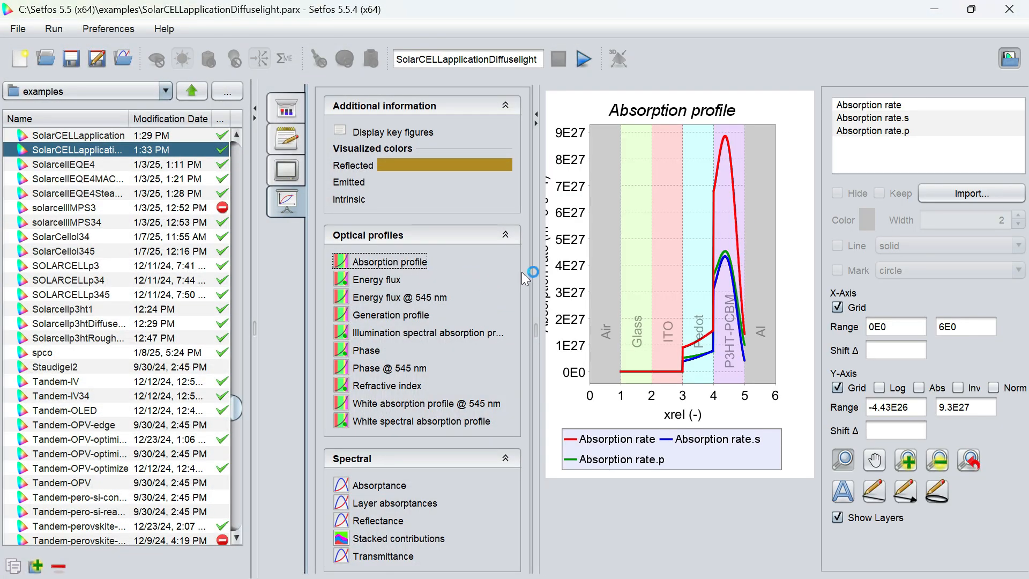
{"action": "left_click", "coordinate": [376, 283]}
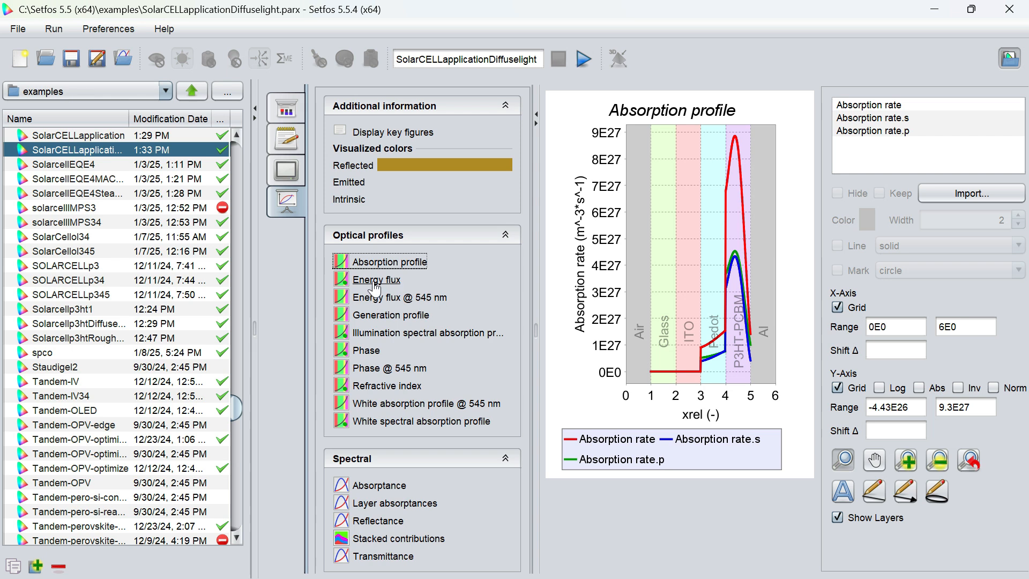
{"action": "left_click", "coordinate": [379, 304]}
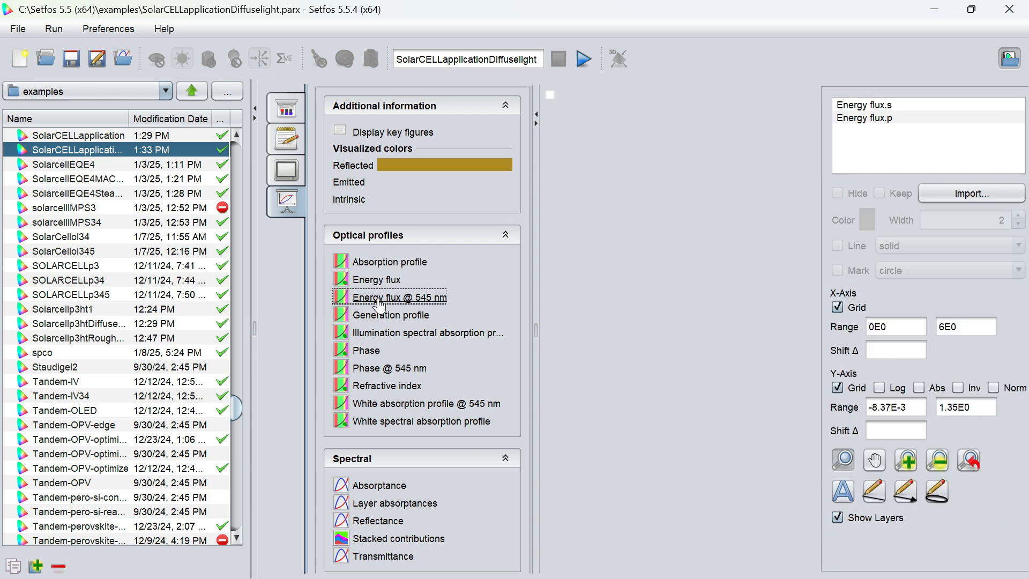
{"action": "left_click", "coordinate": [400, 318]}
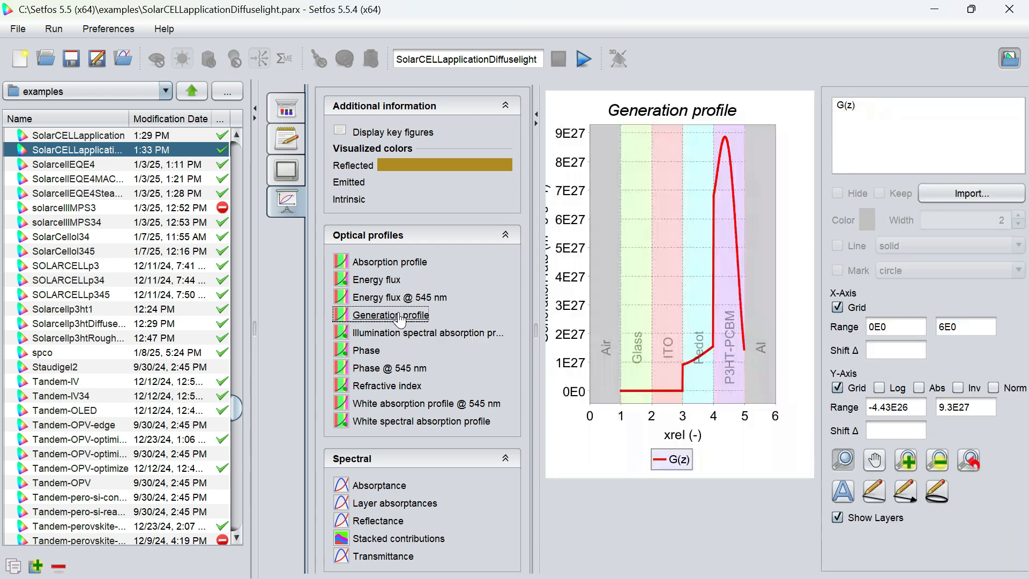
{"action": "left_click", "coordinate": [403, 334]}
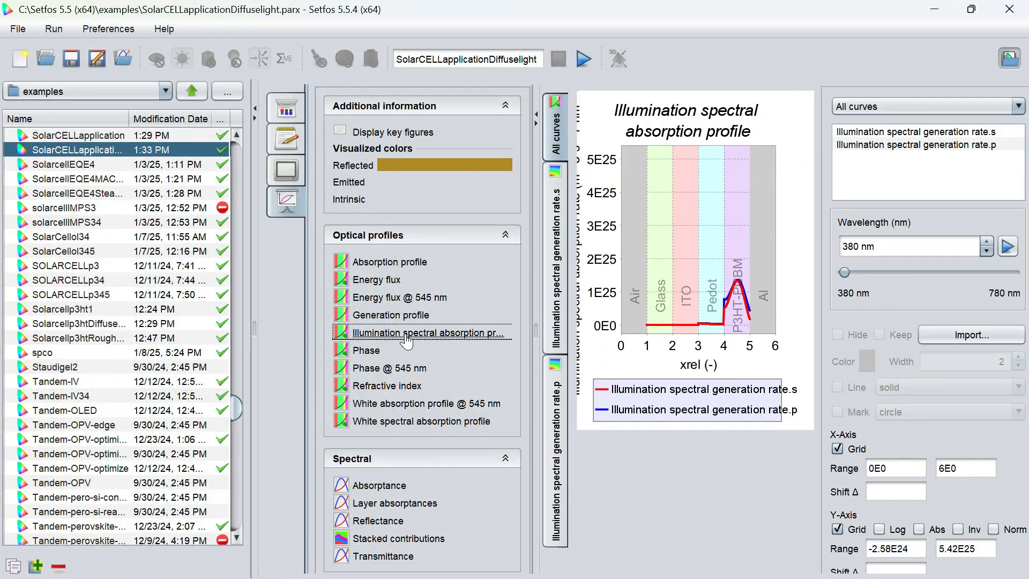
{"action": "left_click", "coordinate": [366, 353]}
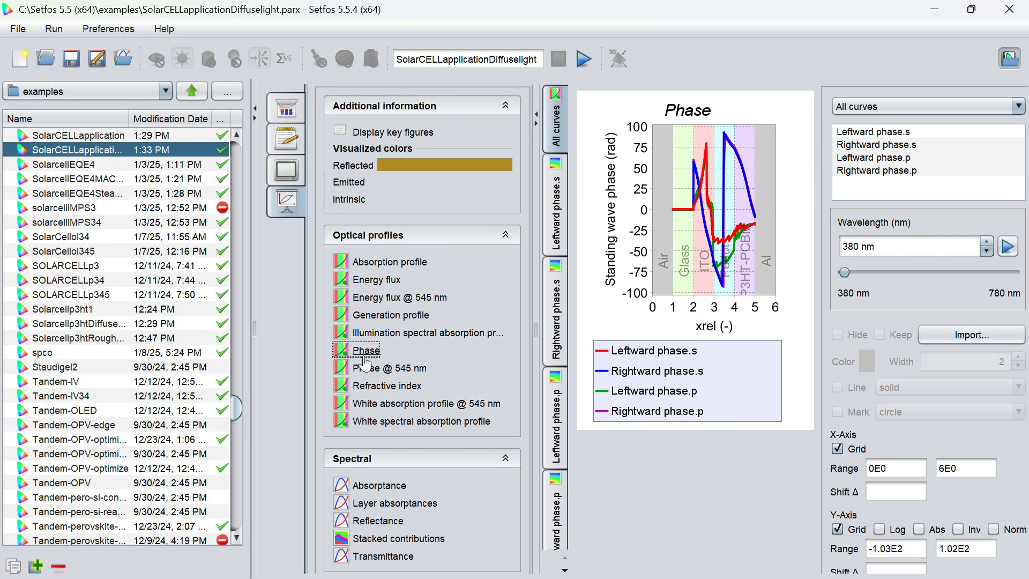
{"action": "left_click", "coordinate": [379, 387]}
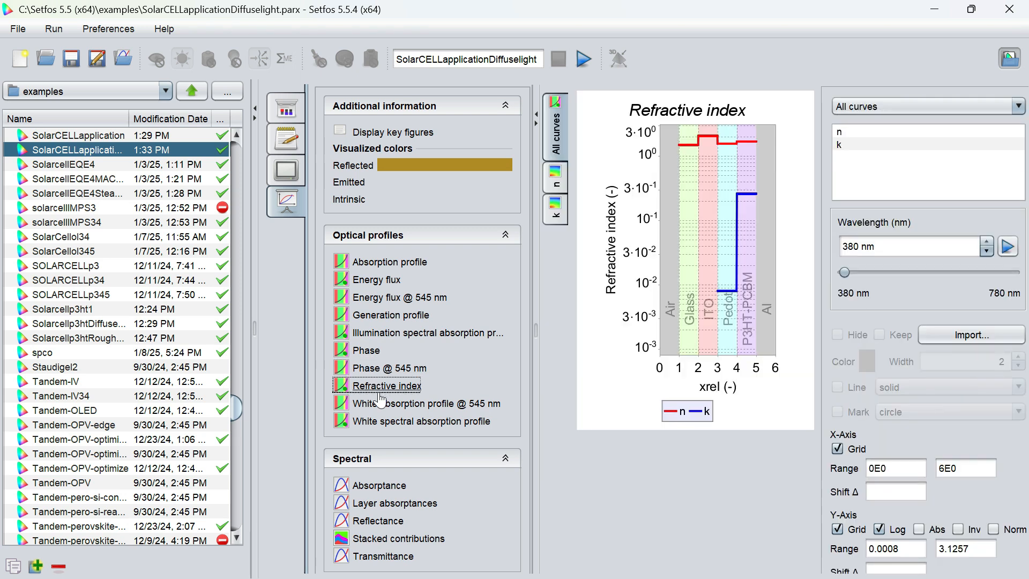
{"action": "left_click", "coordinate": [381, 404]}
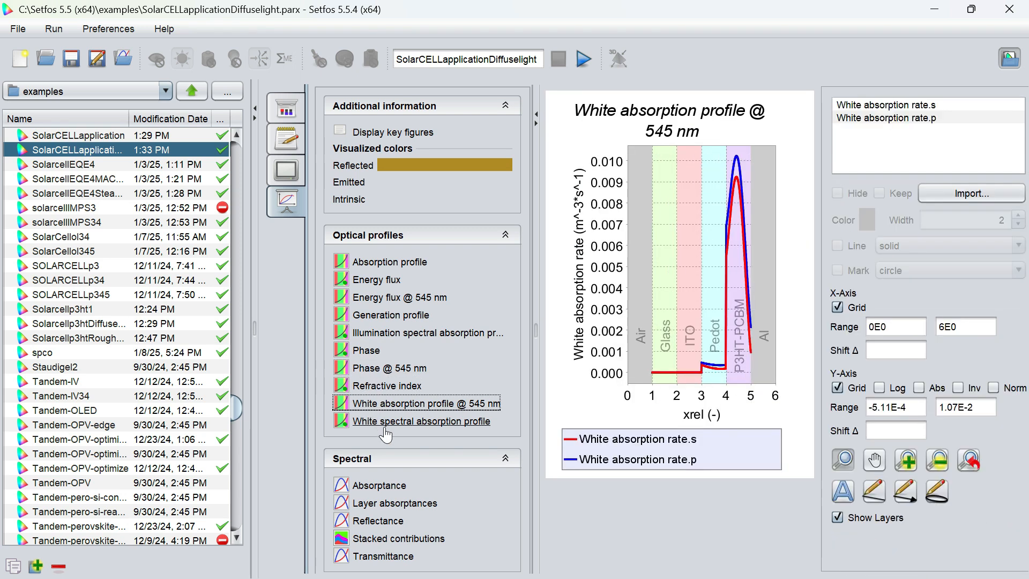
{"action": "left_click", "coordinate": [385, 428]}
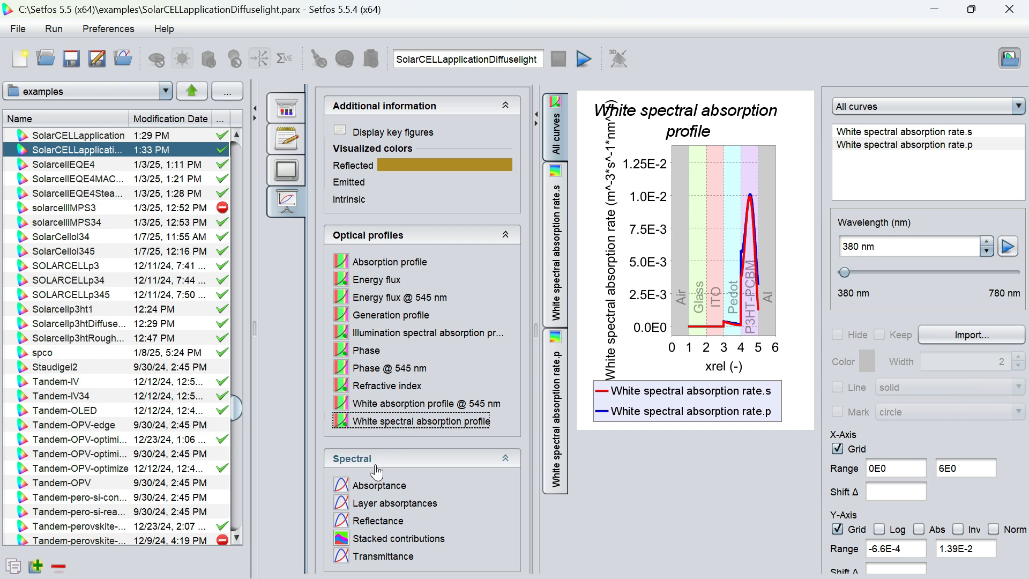
Examine the absorptance, layer absorptances, reflectance, stacked contributions and transmittance spectra of the diffuse-light simulation.
{"action": "left_click", "coordinate": [376, 486]}
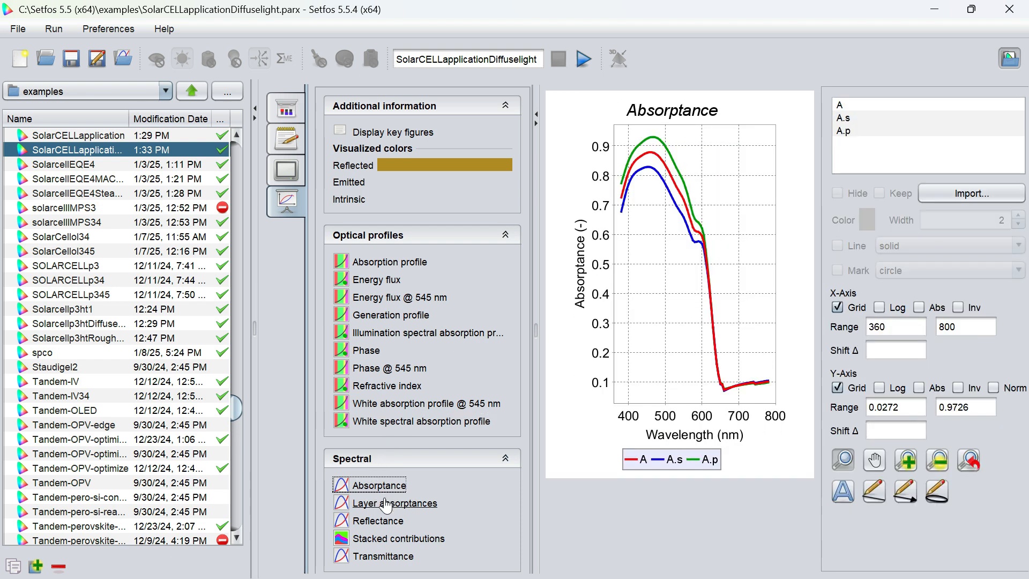
{"action": "left_click", "coordinate": [386, 504]}
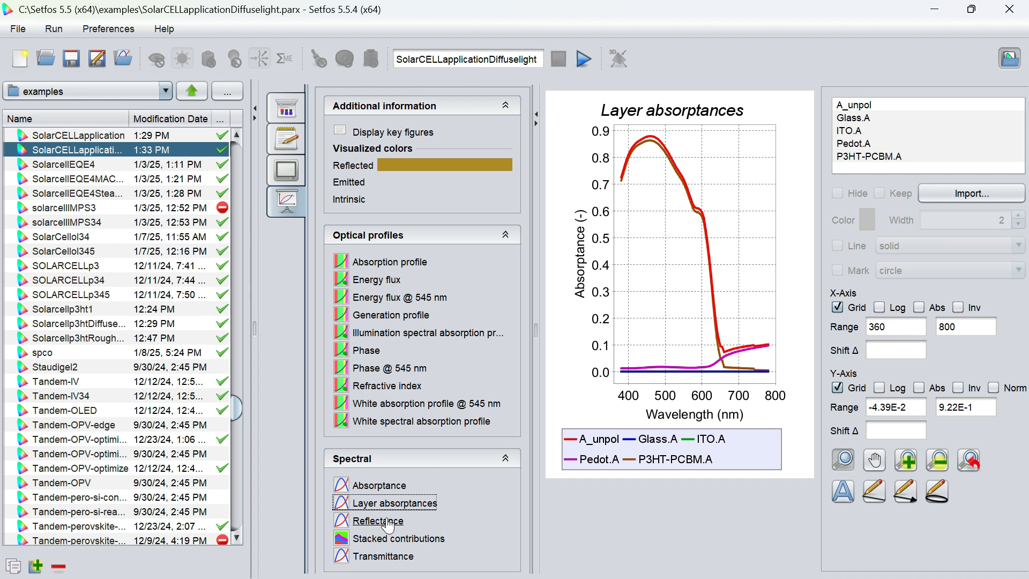
{"action": "left_click", "coordinate": [389, 524]}
{"action": "left_click", "coordinate": [401, 543]}
{"action": "left_click", "coordinate": [401, 558]}
Copy the P3HT-PCBM.A curve from the diffuse-light simulation's layer absorptances plot.
{"action": "left_click", "coordinate": [389, 505]}
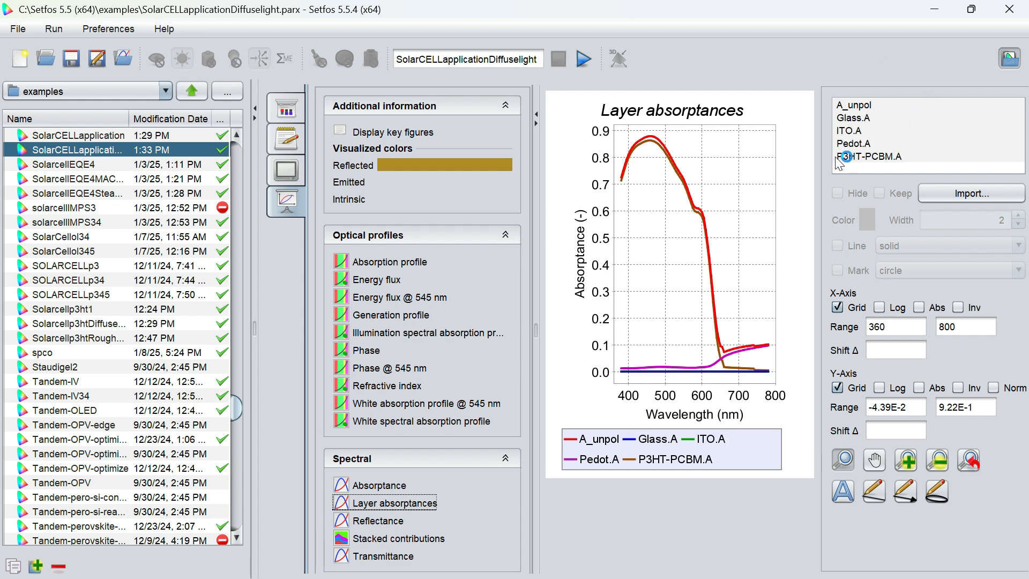
{"action": "left_click", "coordinate": [857, 157]}
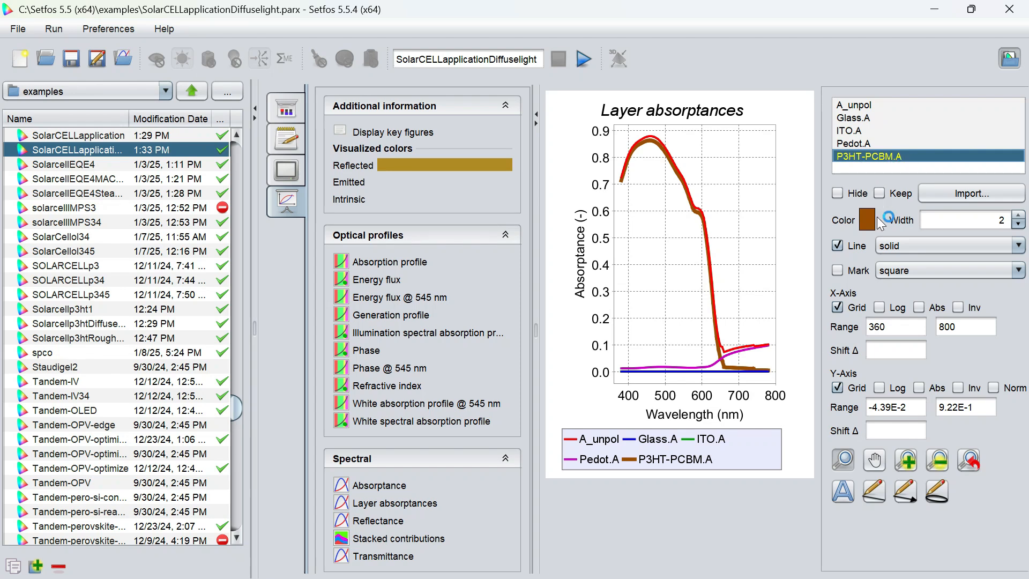
{"action": "right_click", "coordinate": [651, 141]}
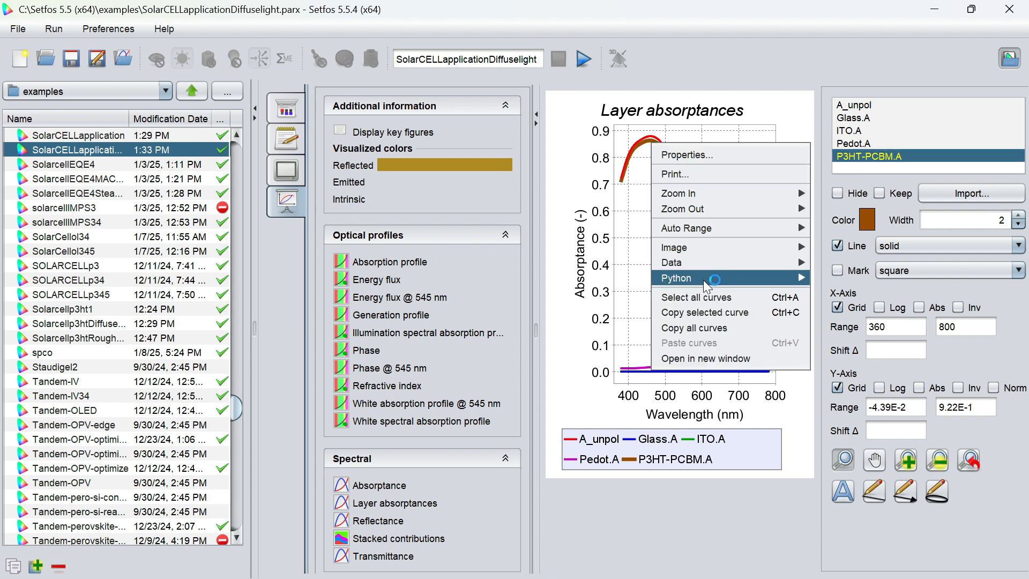
{"action": "left_click", "coordinate": [714, 314]}
Paste the copied P3HT-PCBM.A curve into the layer absorptances plot of the SolarCELLapplication simulation.
{"action": "left_click", "coordinate": [146, 136]}
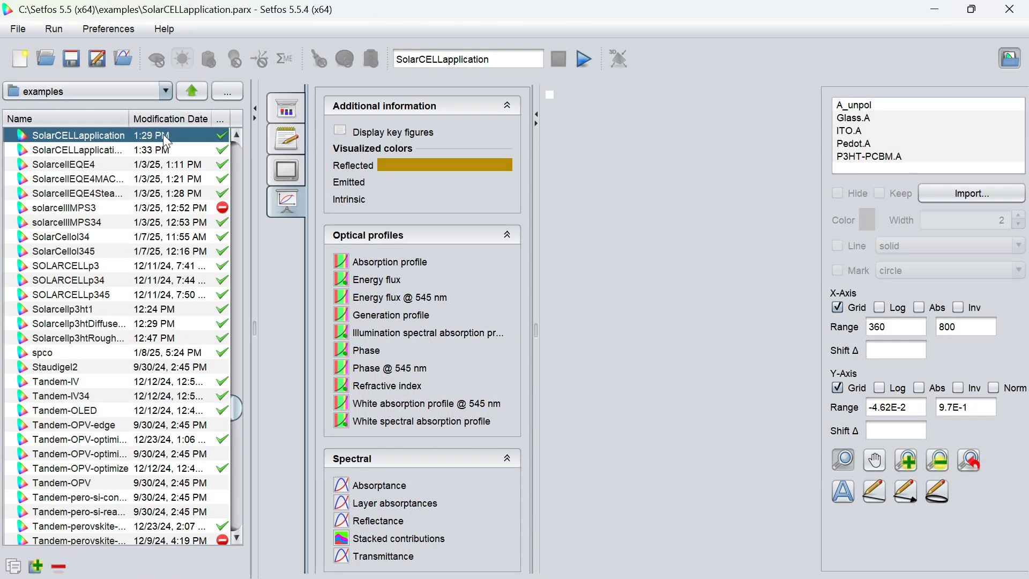
{"action": "left_click", "coordinate": [850, 156]}
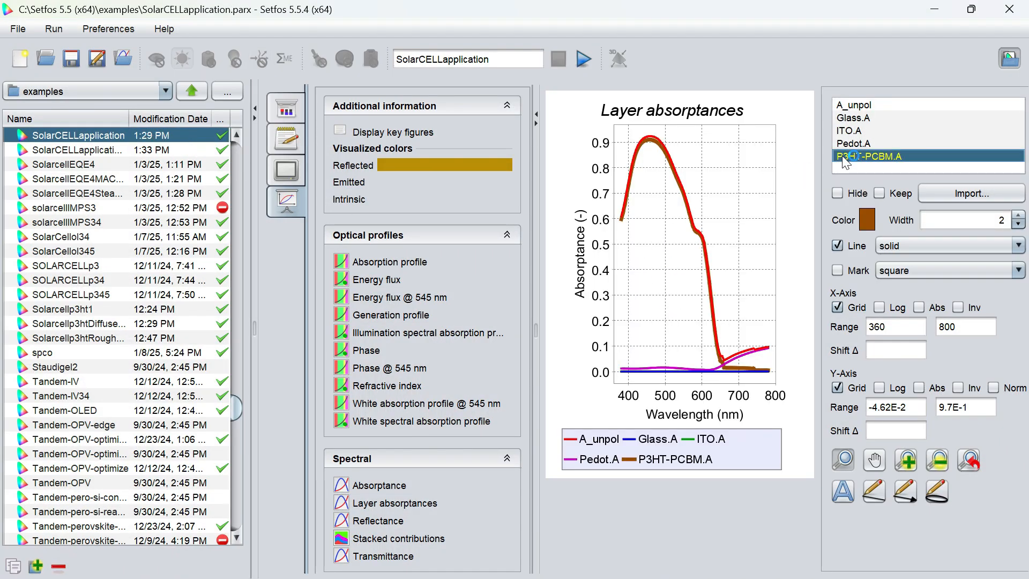
{"action": "right_click", "coordinate": [656, 173]}
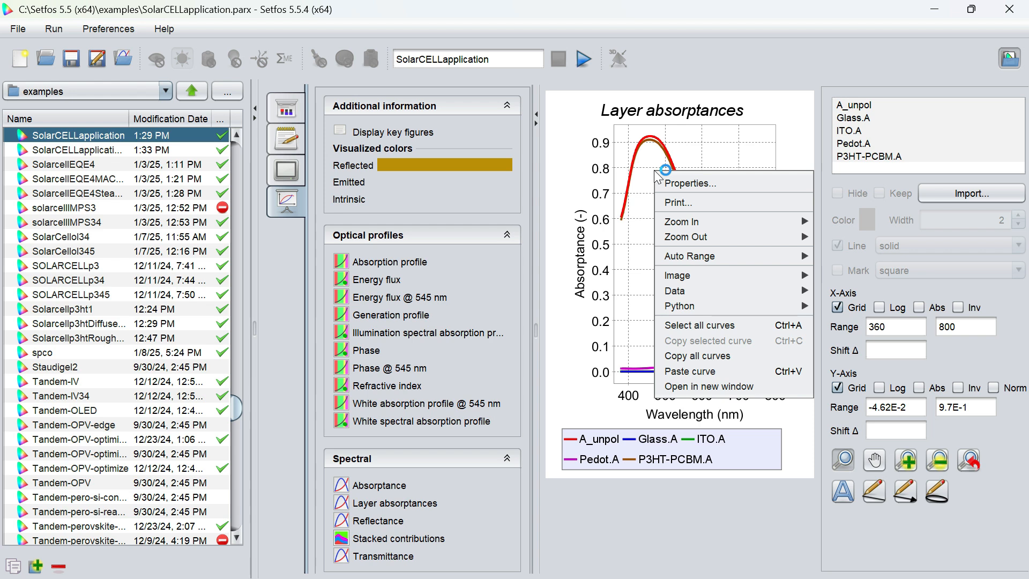
{"action": "left_click", "coordinate": [707, 378]}
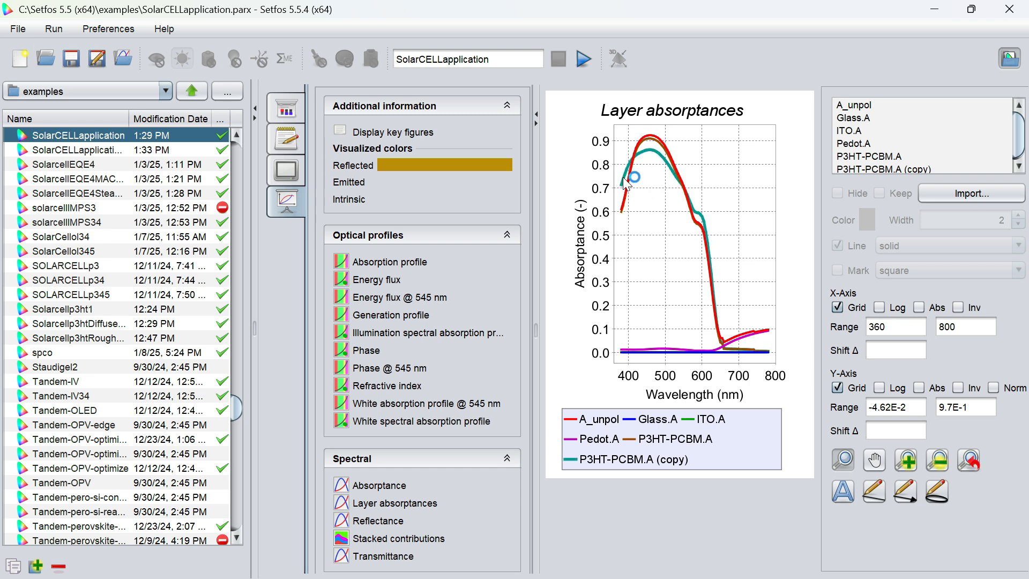
Compare the original and copied P3HT-PCBM.A curves around the absorptance peak, between about 373 and 509 nm.
{"action": "left_click", "coordinate": [864, 167]}
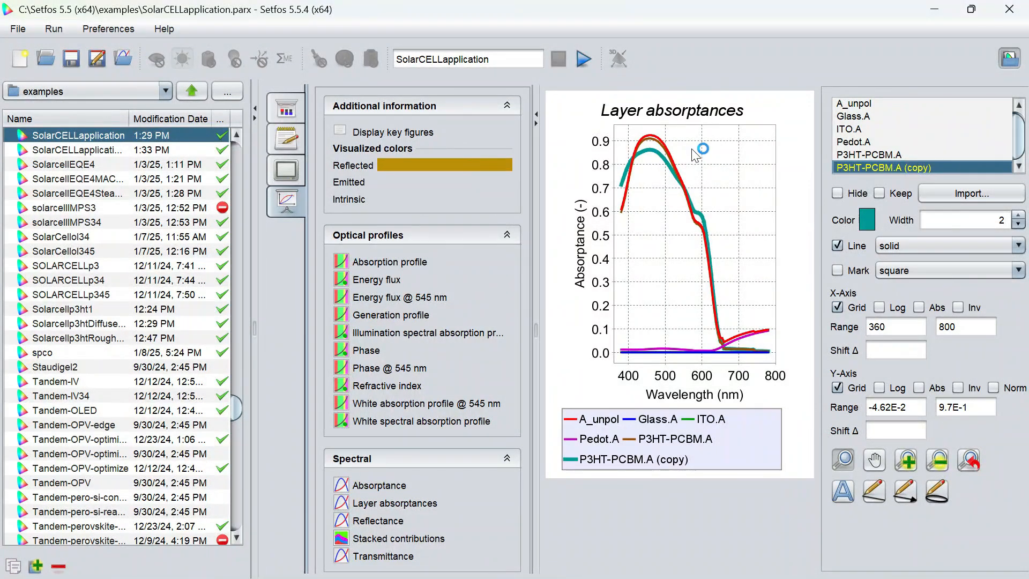
{"action": "left_click", "coordinate": [839, 155]}
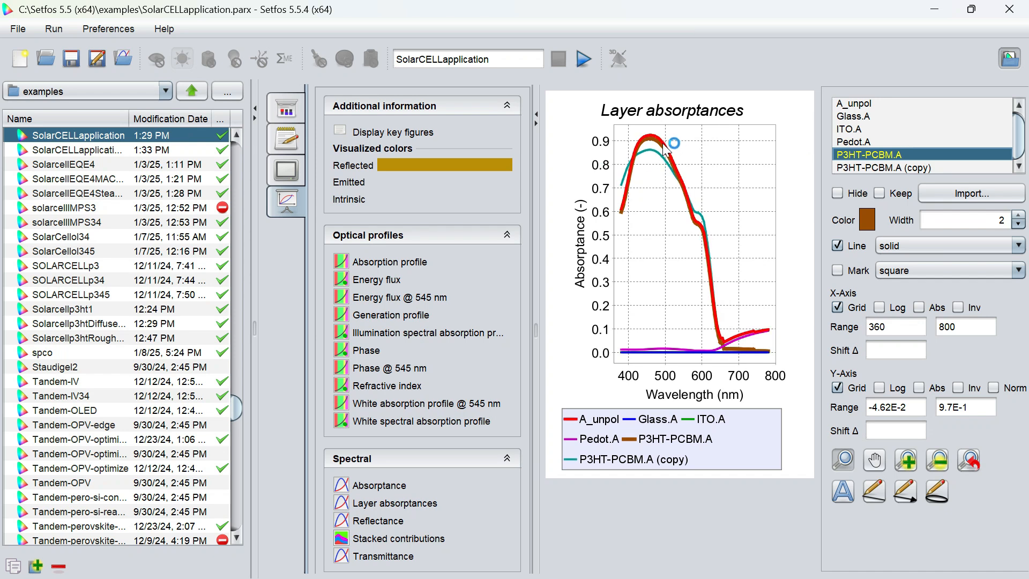
{"action": "left_click", "coordinate": [615, 157]}
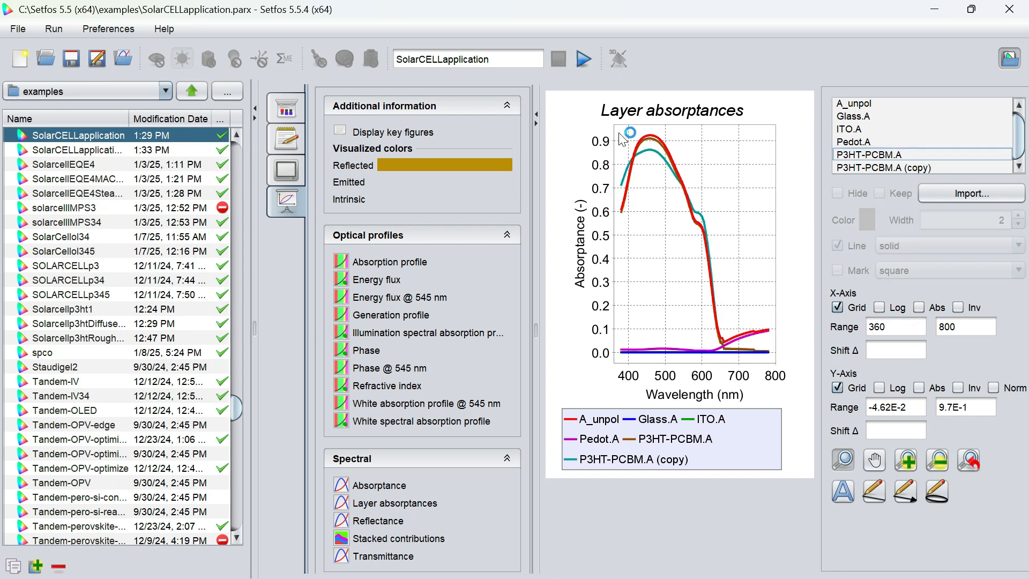
{"action": "left_click_drag", "start_coordinate": [664, 196], "coordinate": [668, 198]}
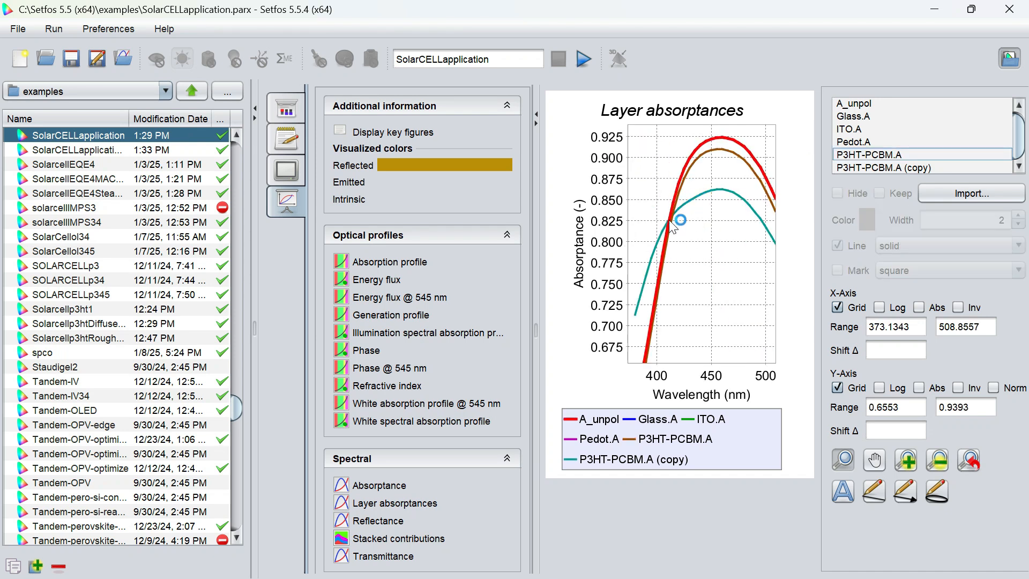
{"action": "left_click", "coordinate": [730, 152]}
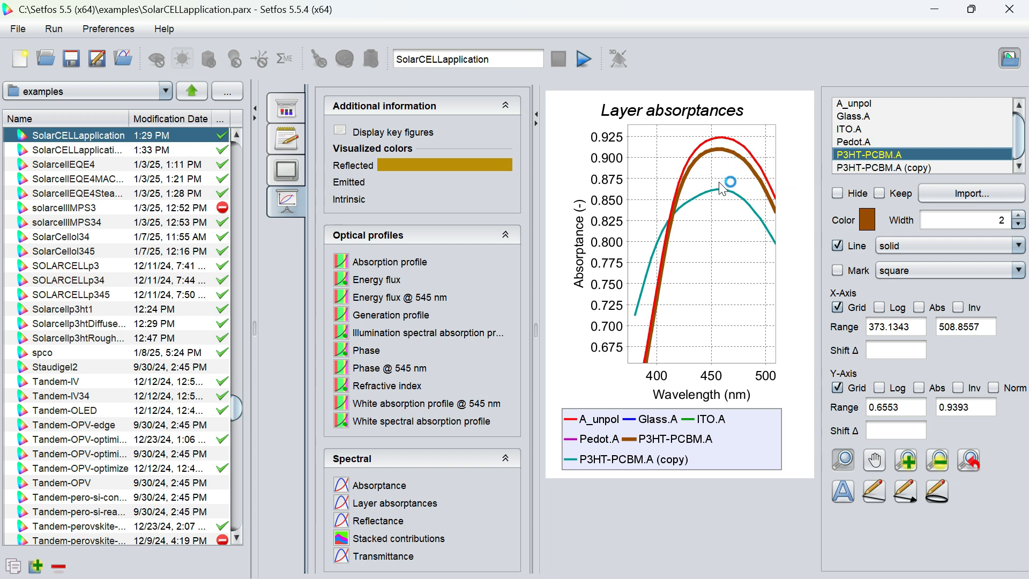
{"action": "left_click", "coordinate": [724, 201]}
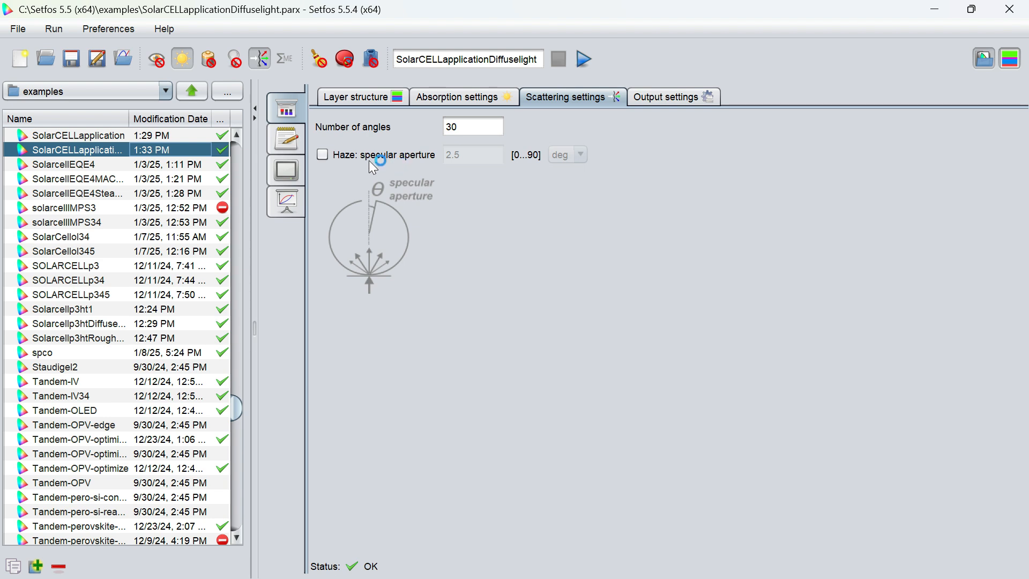
Insert three new layers between Air and Glass in the layer structure of the diffuse-light simulation.
{"action": "left_click", "coordinate": [401, 99]}
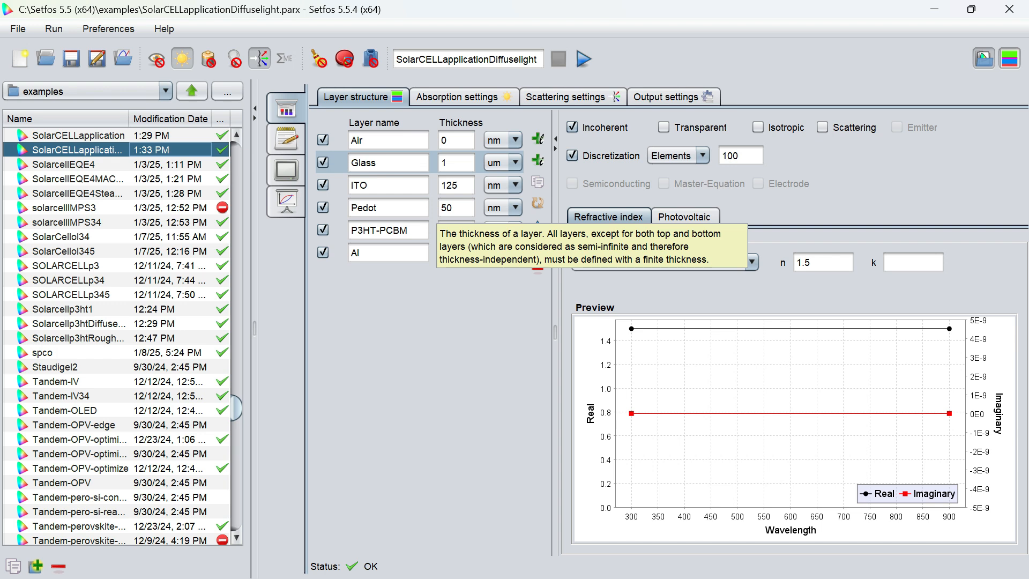
{"action": "left_click", "coordinate": [538, 140]}
{"action": "left_click", "coordinate": [538, 139]}
{"action": "left_click", "coordinate": [538, 139]}
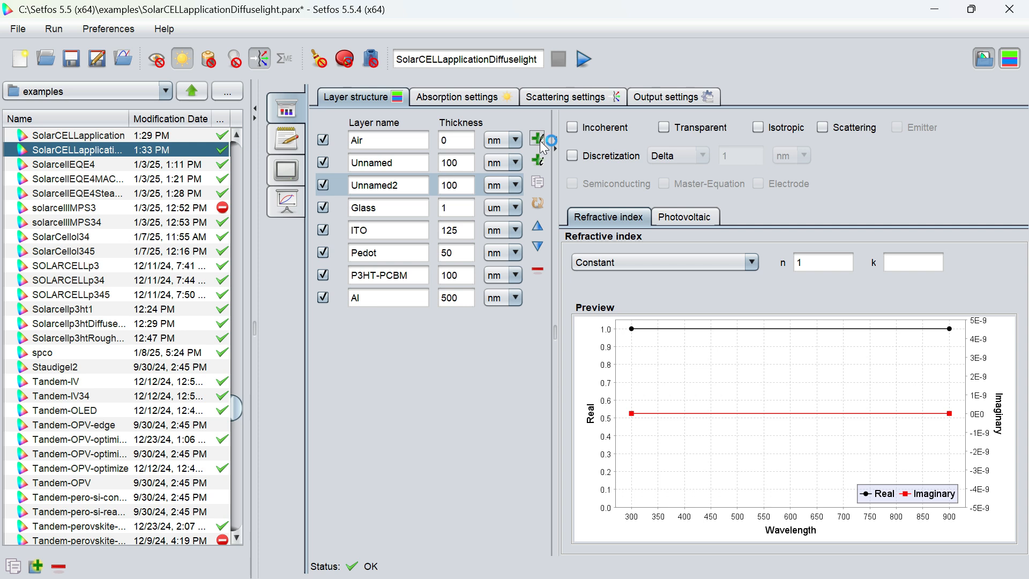
Rename the first new layer below Air as RoughGlass1.
{"action": "double_click", "coordinate": [401, 165]}
{"action": "key", "text": "BackSpace"}
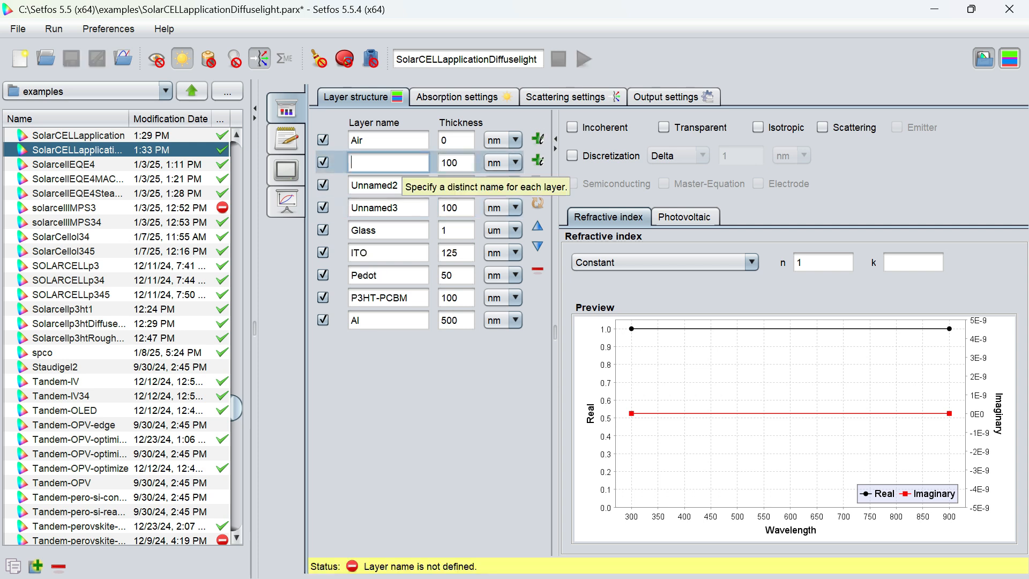
{"action": "type", "text": "Rou"}
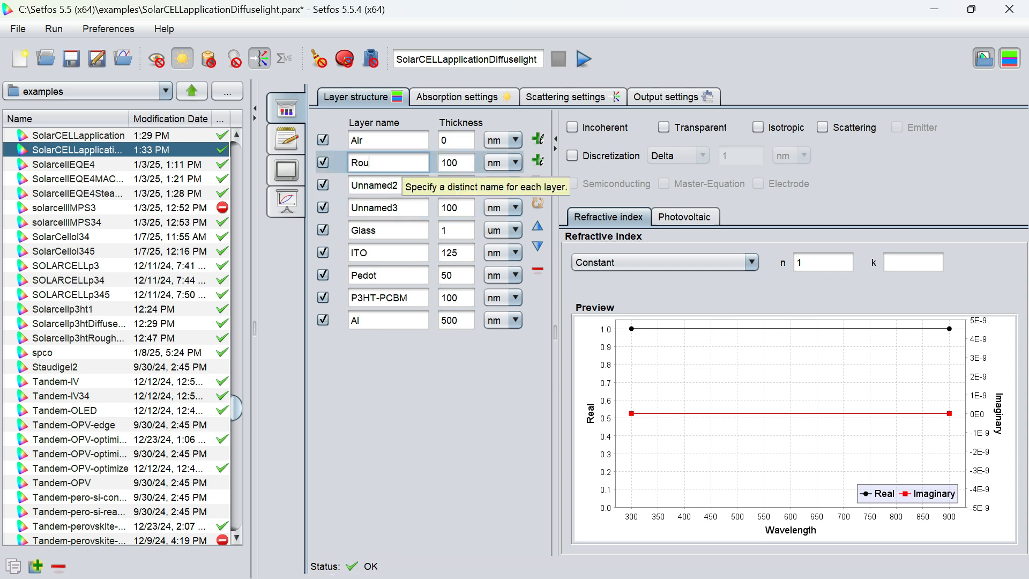
{"action": "type", "text": "ghGlass1"}
Rename the second new layer, directly below RoughGlass1, as RoughGlass2.
{"action": "left_click", "coordinate": [398, 185]}
{"action": "key", "text": "BackSpace"}
{"action": "key", "text": "BackSpace"}
{"action": "key", "text": "BackSpace"}
{"action": "key", "text": "BackSpace"}
{"action": "key", "text": "BackSpace"}
{"action": "key", "text": "BackSpace"}
{"action": "key", "text": "BackSpace"}
{"action": "key", "text": "BackSpace"}
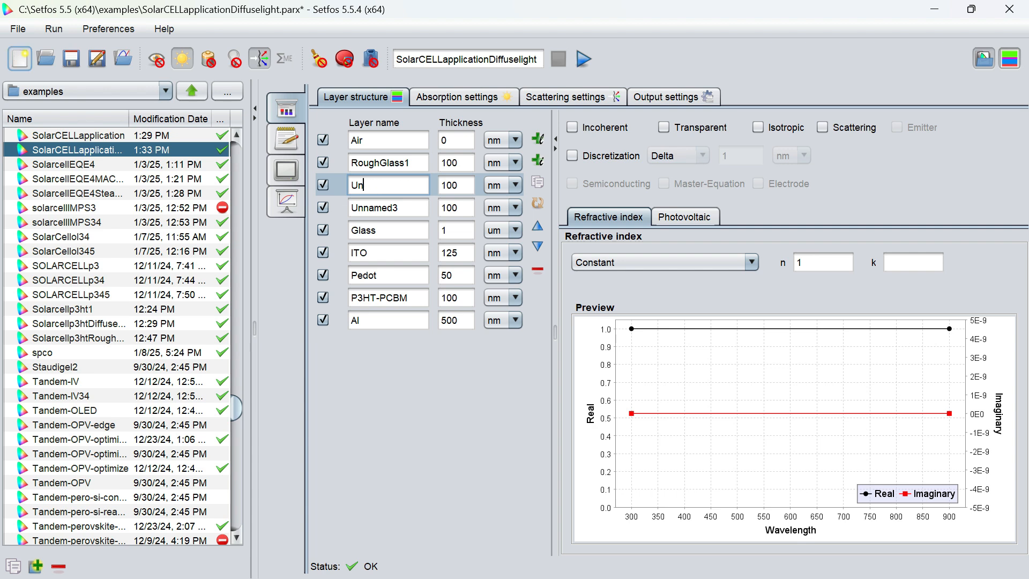
{"action": "type", "text": "RoughGlass"}
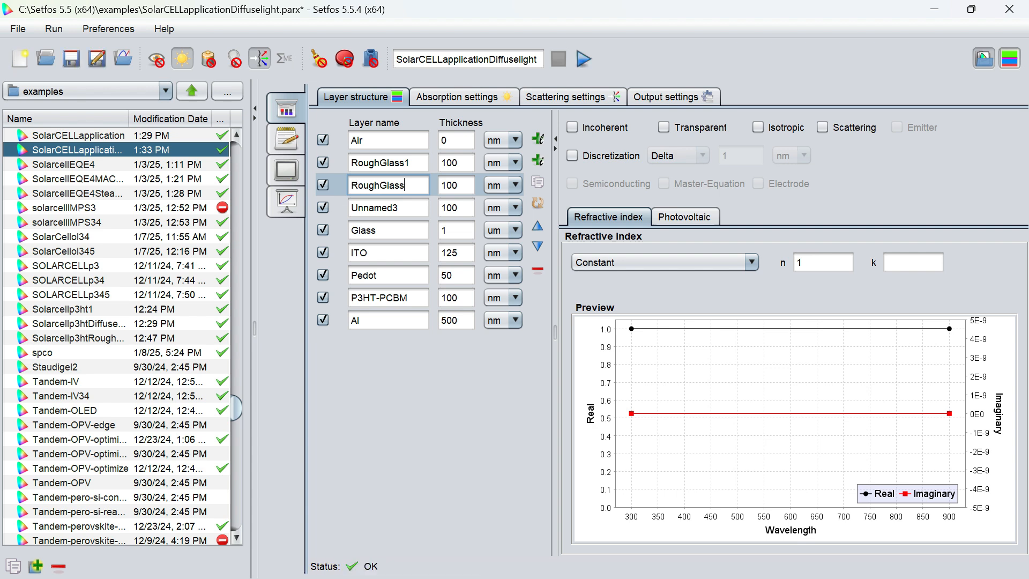
{"action": "type", "text": "2"}
Rename the third new layer, directly above Glass, as RoughGlass3.
{"action": "left_click", "coordinate": [408, 207]}
{"action": "key", "text": "BackSpace"}
{"action": "key", "text": "BackSpace"}
{"action": "key", "text": "BackSpace"}
{"action": "key", "text": "BackSpace"}
{"action": "key", "text": "BackSpace"}
{"action": "key", "text": "BackSpace"}
{"action": "key", "text": "BackSpace"}
{"action": "key", "text": "BackSpace"}
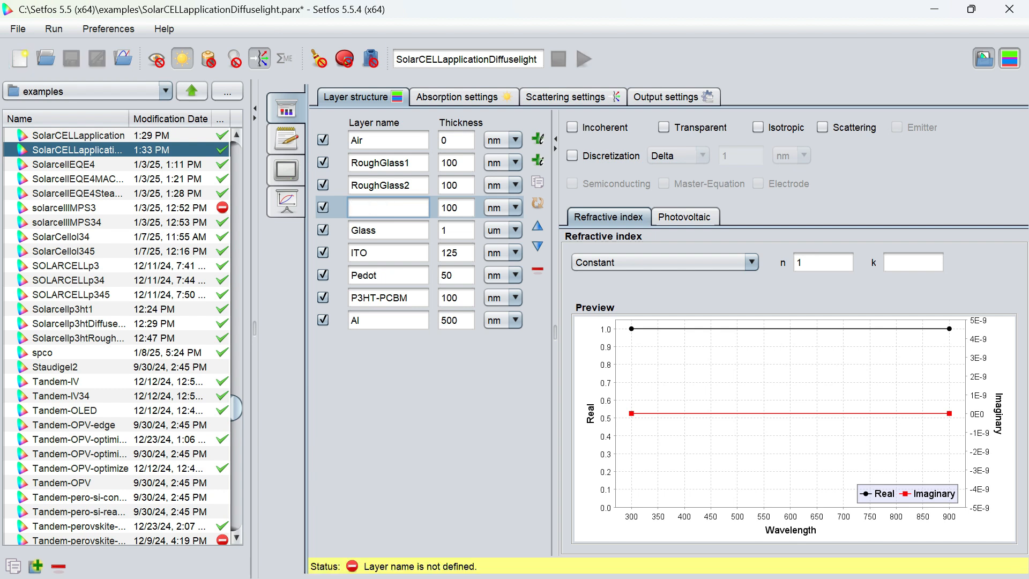
{"action": "type", "text": "RoughGlass3"}
Insert a new layer between Glass and ITO and name it PorousITO.
{"action": "left_click", "coordinate": [396, 231]}
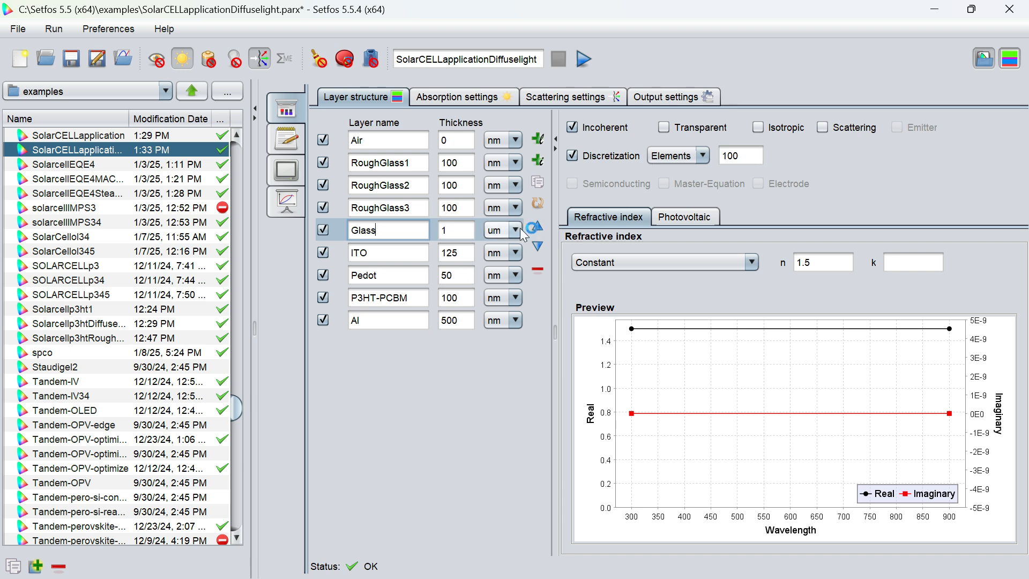
{"action": "left_click", "coordinate": [536, 140]}
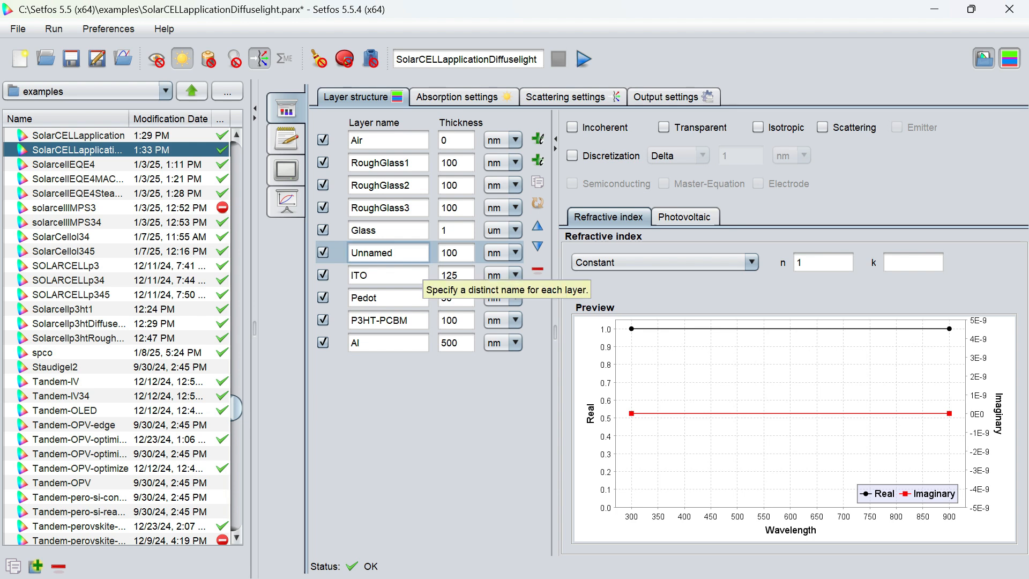
{"action": "key", "text": "BackSpace"}
{"action": "key", "text": "BackSpace"}
{"action": "key", "text": "BackSpace"}
{"action": "key", "text": "BackSpace"}
{"action": "key", "text": "BackSpace"}
{"action": "key", "text": "BackSpace"}
{"action": "key", "text": "BackSpace"}
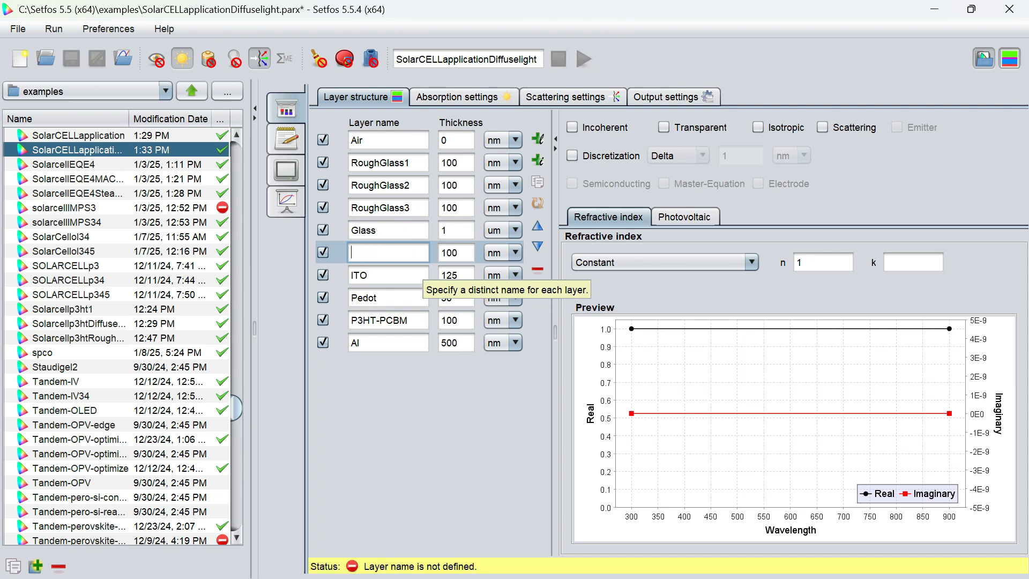
{"action": "type", "text": "PorousITO"}
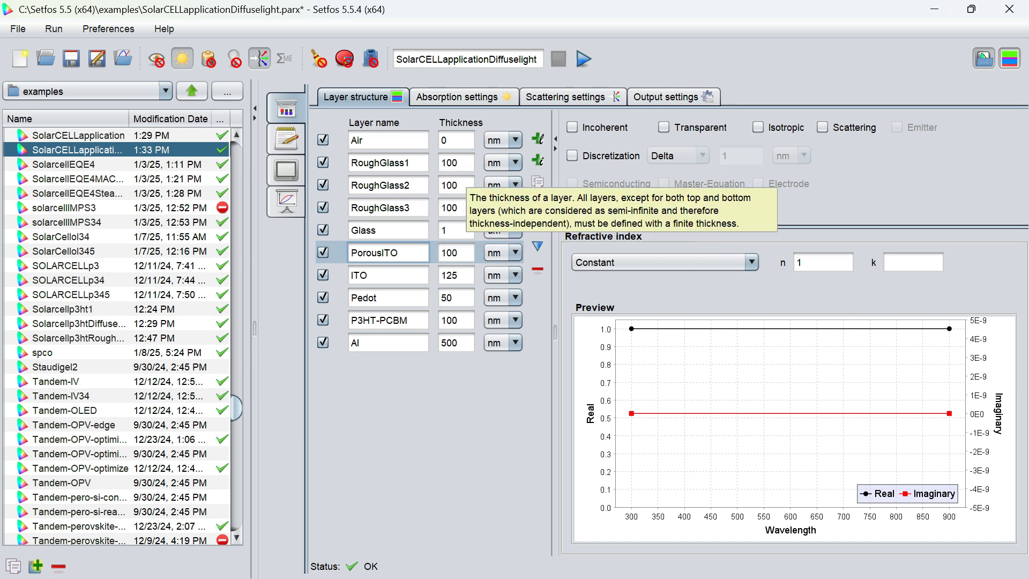
Set the layer thicknesses to 20 nm for RoughGlass1 and 10 nm each for RoughGlass2 and RoughGlass3.
{"action": "left_click", "coordinate": [465, 163]}
{"action": "key", "text": "BackSpace"}
{"action": "key", "text": "BackSpace"}
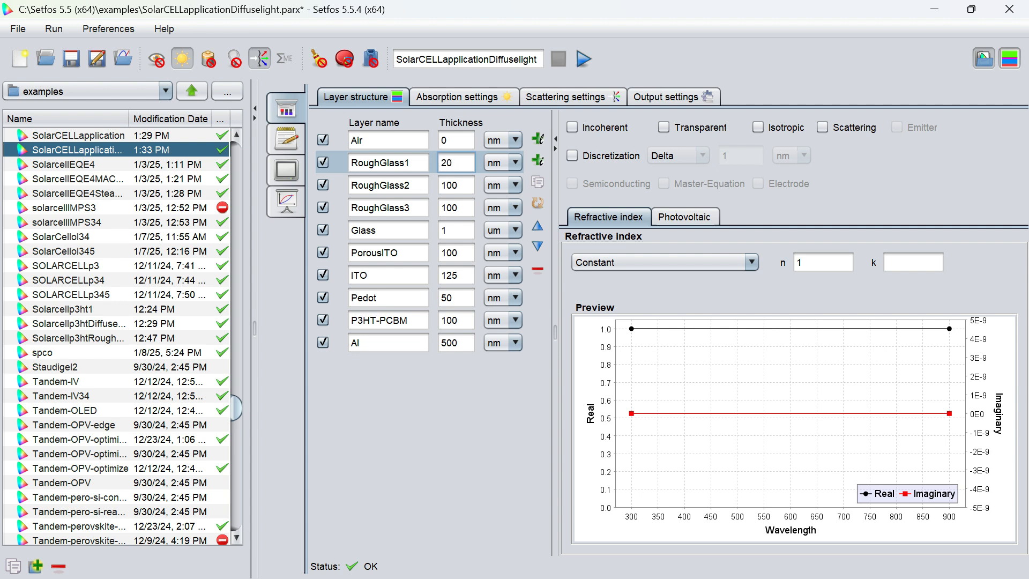
{"action": "left_click", "coordinate": [457, 185]}
{"action": "key", "text": "BackSpace"}
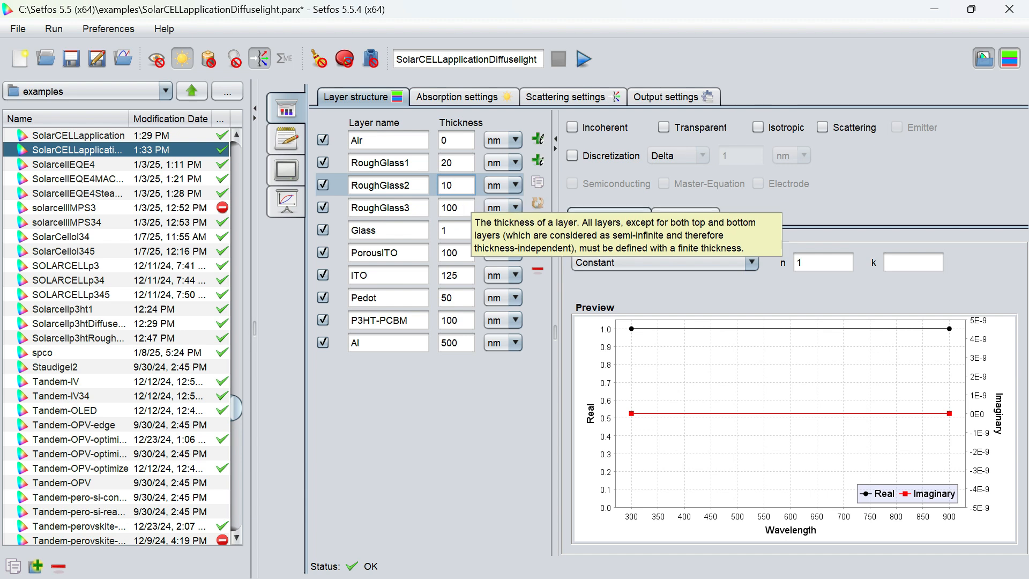
{"action": "left_click", "coordinate": [457, 207]}
{"action": "key", "text": "BackSpace"}
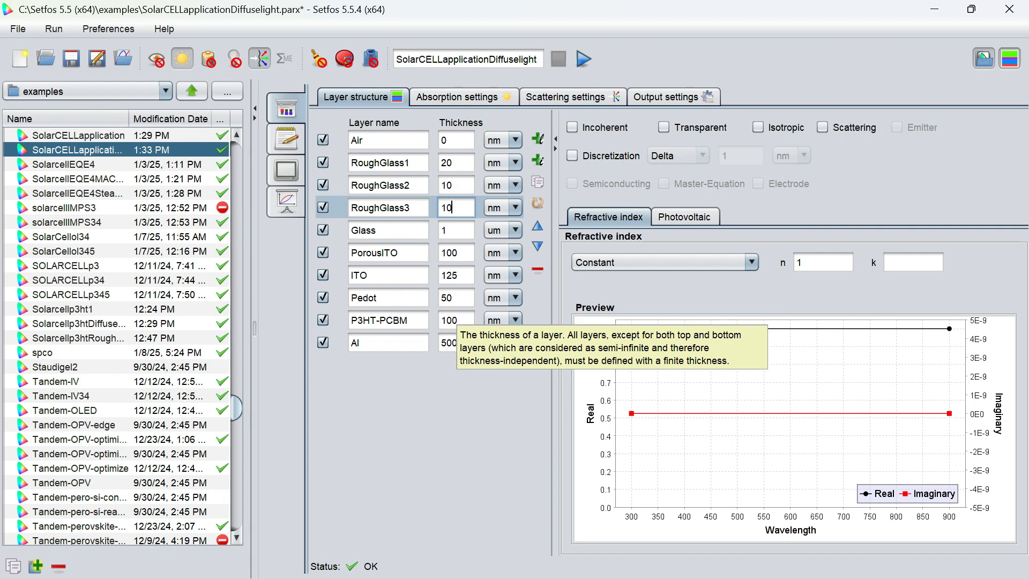
Set the PorousITO layer's thickness to 10 nm and the ITO layer's thickness to 40 nm.
{"action": "left_click", "coordinate": [457, 253]}
{"action": "key", "text": "BackSpace"}
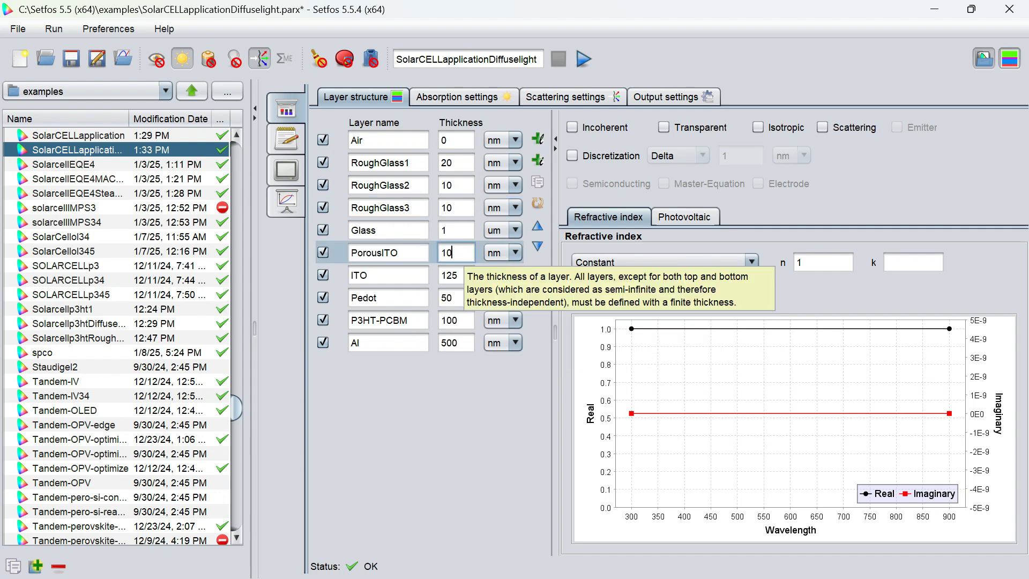
{"action": "left_click", "coordinate": [460, 275]}
{"action": "key", "text": "BackSpace"}
{"action": "key", "text": "BackSpace"}
{"action": "key", "text": "BackSpace"}
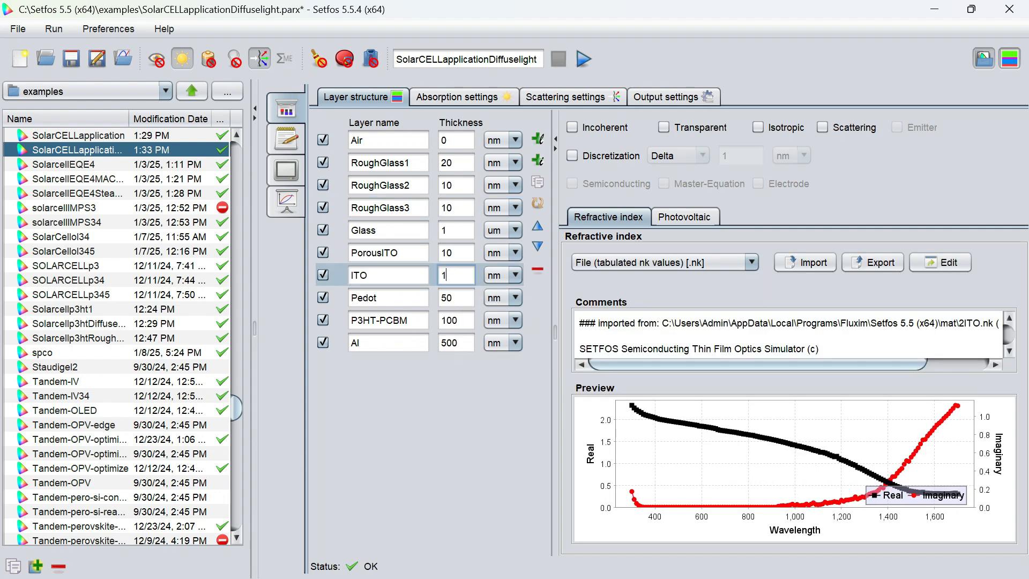
{"action": "type", "text": "40"}
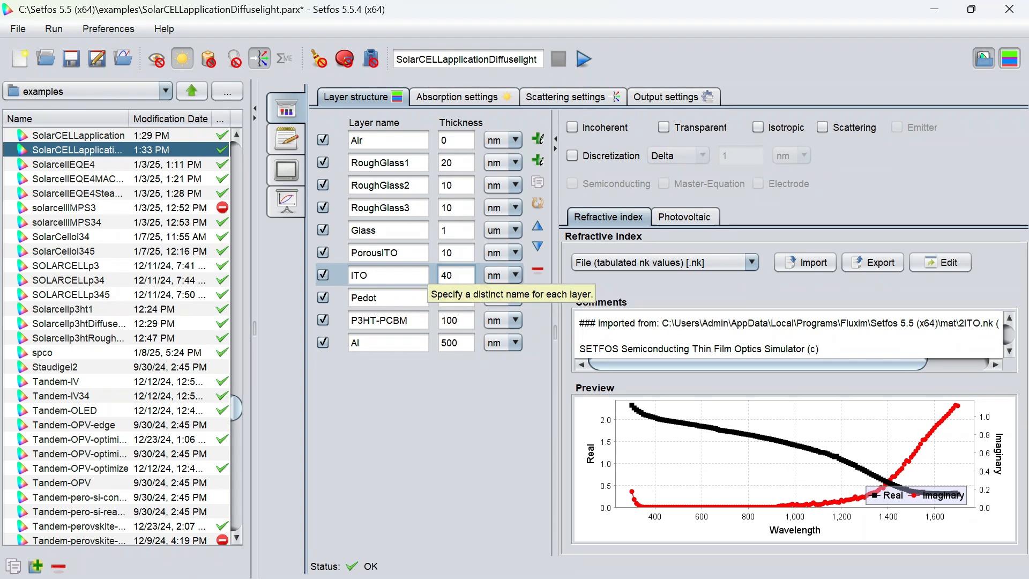
Set RoughGlass1's refractive index to effective medium approximation and import RoughGlass25.ema from the mat folder.
{"action": "left_click", "coordinate": [389, 163]}
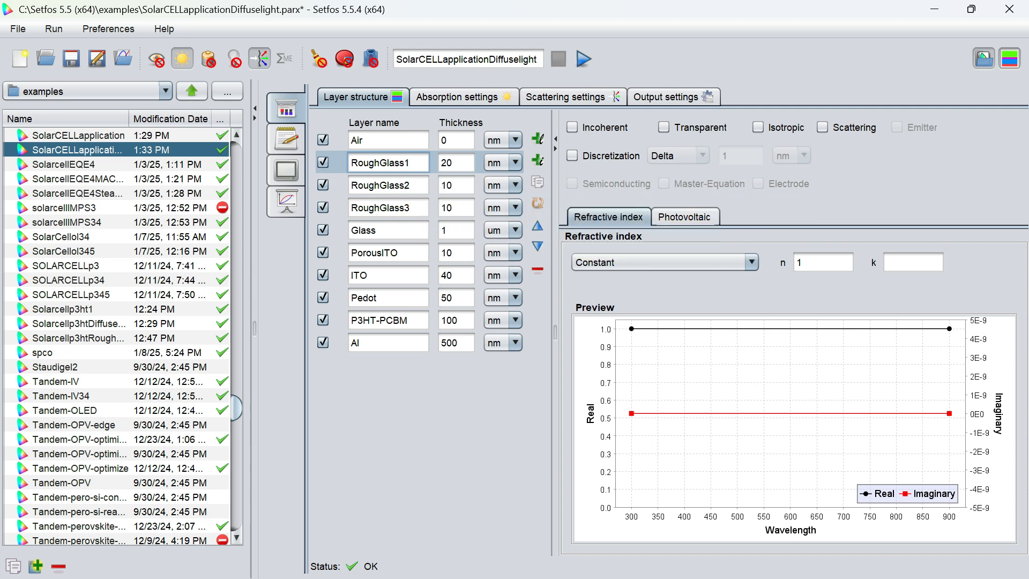
{"action": "left_click", "coordinate": [685, 266]}
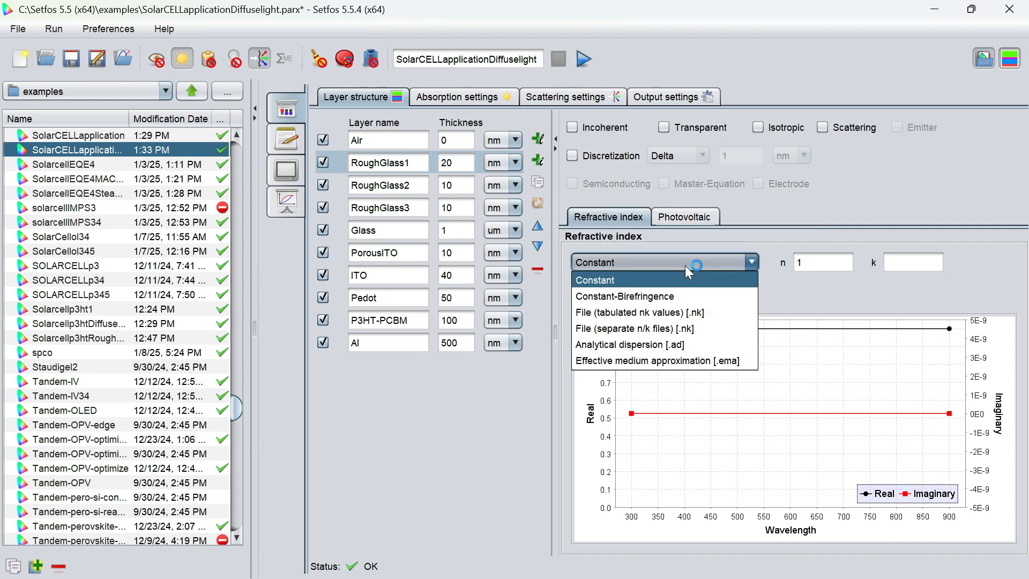
{"action": "left_click", "coordinate": [697, 361]}
{"action": "left_click", "coordinate": [883, 264]}
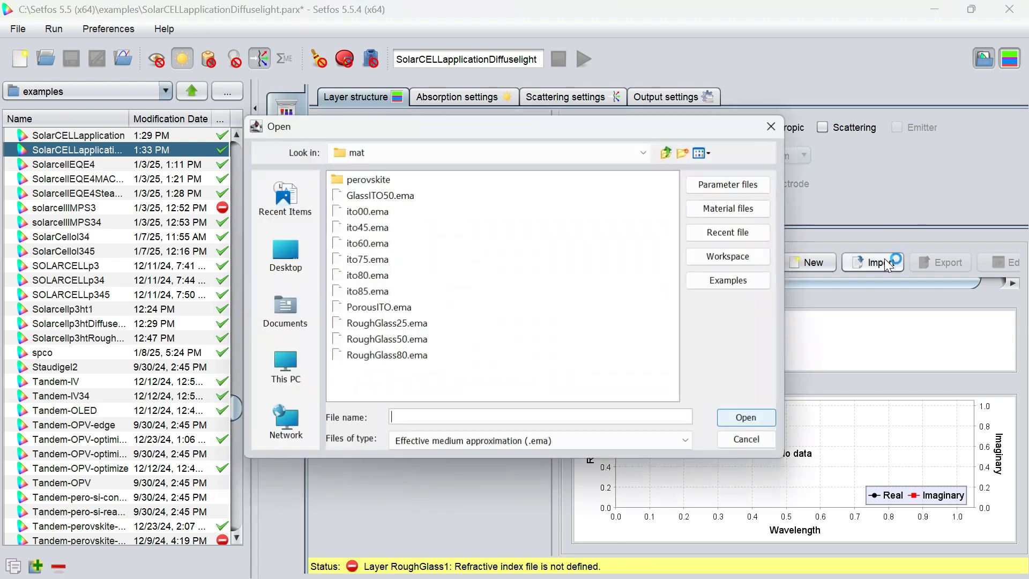
{"action": "left_click", "coordinate": [414, 323]}
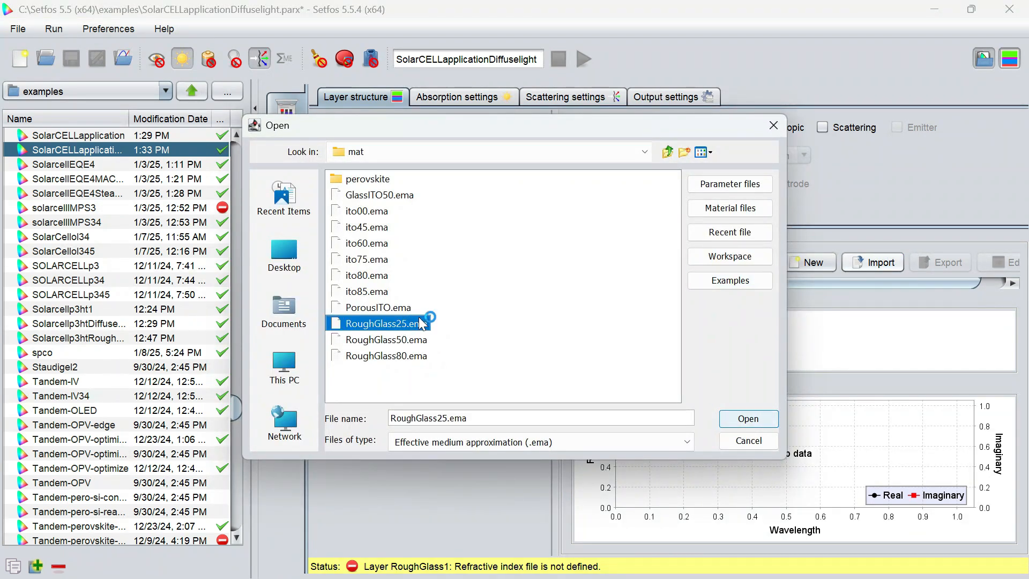
{"action": "left_click", "coordinate": [746, 418]}
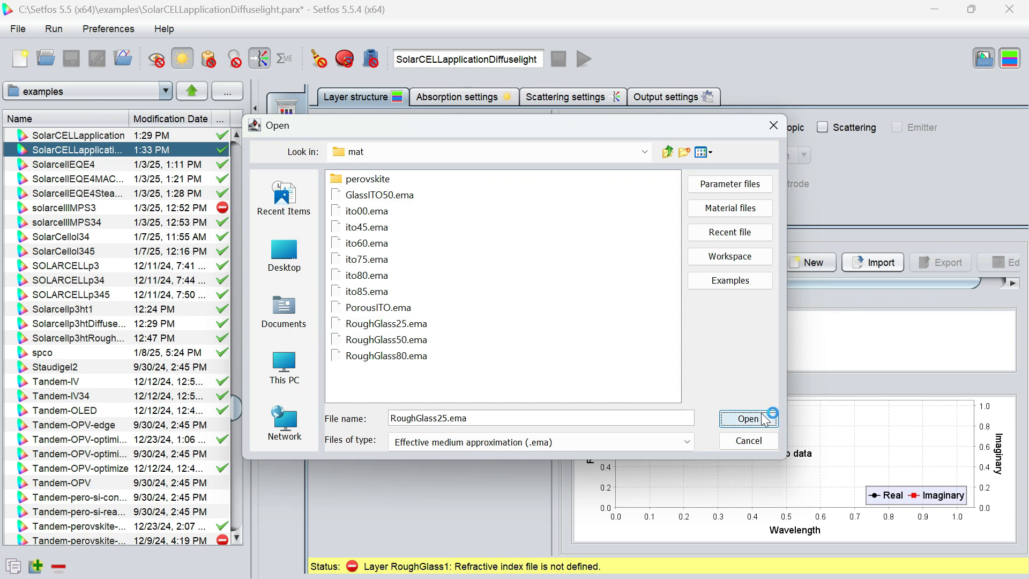
Set RoughGlass2's refractive index to effective medium approximation and import RoughGlass50.ema.
{"action": "left_click", "coordinate": [410, 185]}
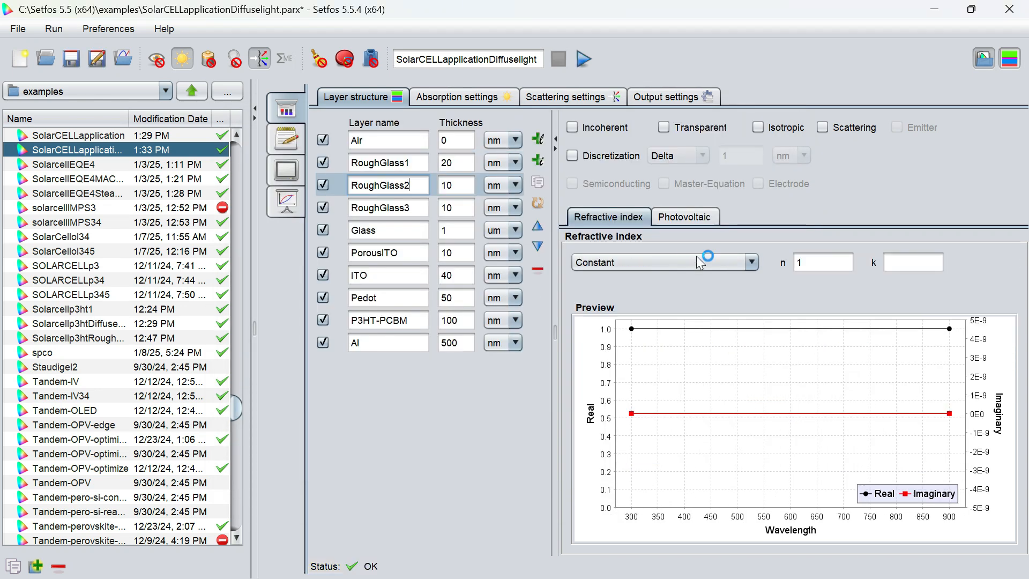
{"action": "left_click", "coordinate": [723, 265]}
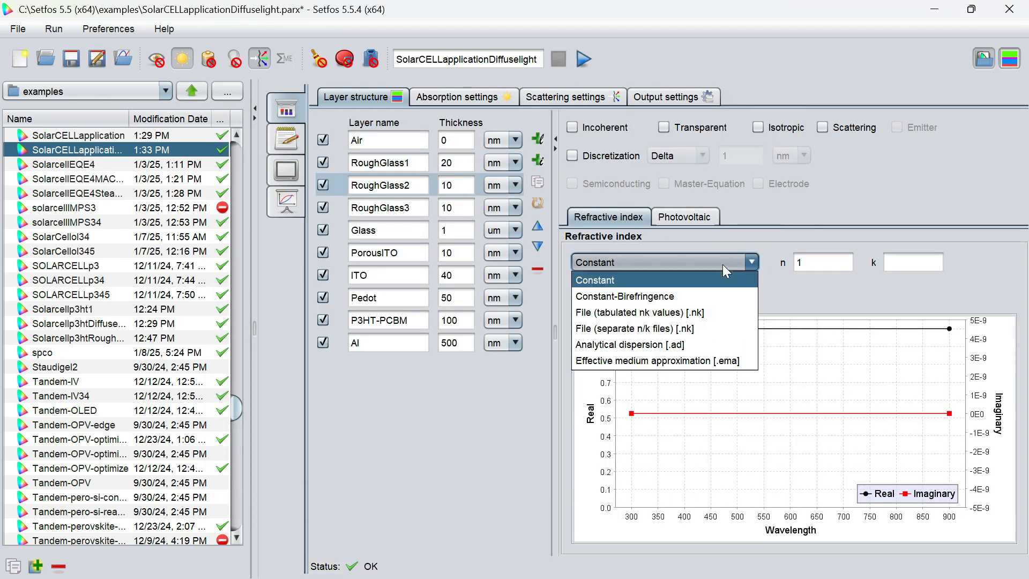
{"action": "left_click", "coordinate": [705, 361]}
{"action": "left_click", "coordinate": [874, 262]}
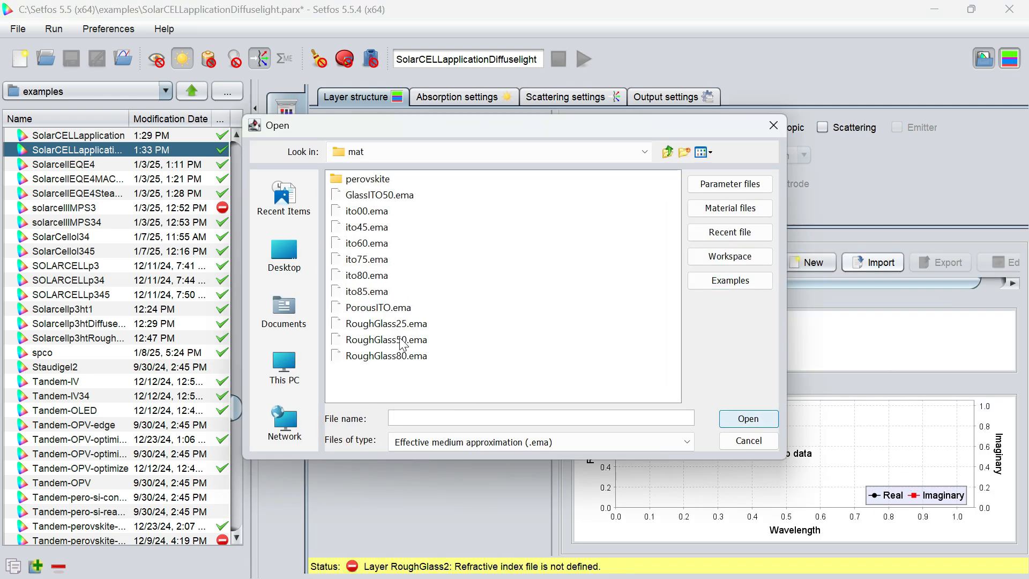
{"action": "left_click", "coordinate": [399, 342]}
{"action": "left_click", "coordinate": [747, 419]}
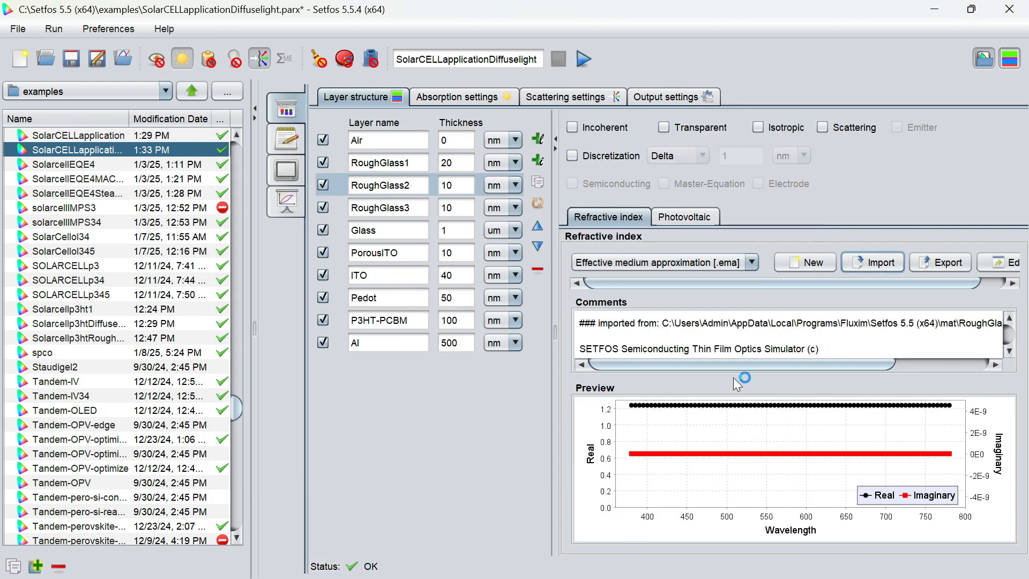
Set RoughGlass3's refractive index to effective medium approximation and import RoughGlass80.ema.
{"action": "left_click", "coordinate": [389, 208]}
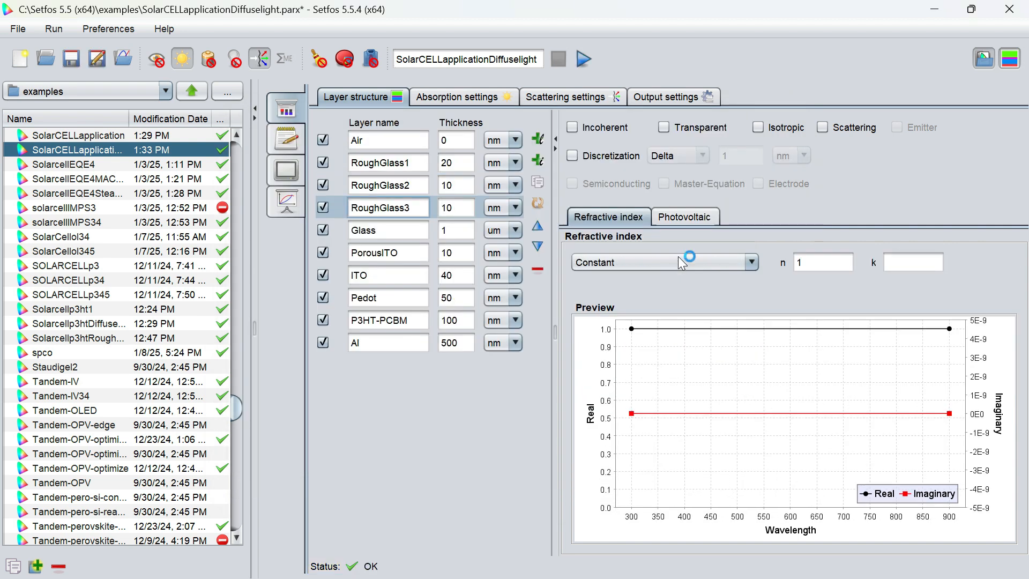
{"action": "left_click", "coordinate": [715, 265]}
{"action": "left_click", "coordinate": [678, 365]}
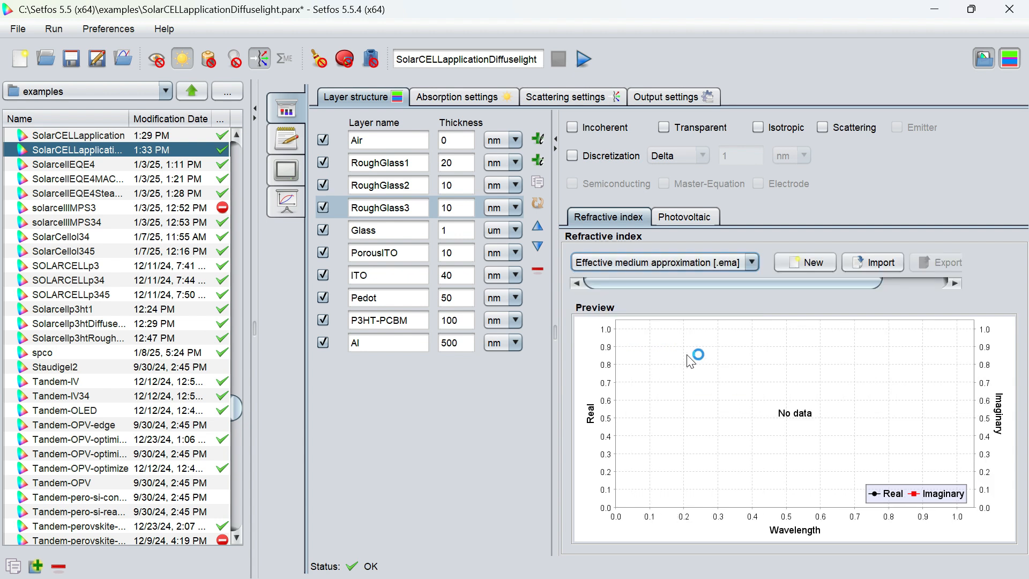
{"action": "left_click", "coordinate": [873, 262]}
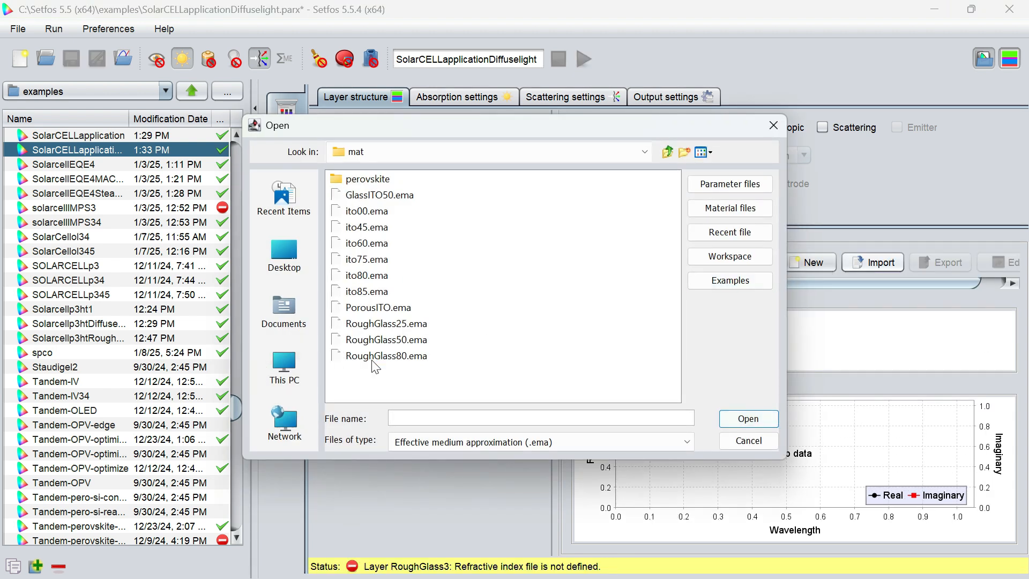
{"action": "left_click", "coordinate": [392, 356]}
{"action": "left_click", "coordinate": [748, 419]}
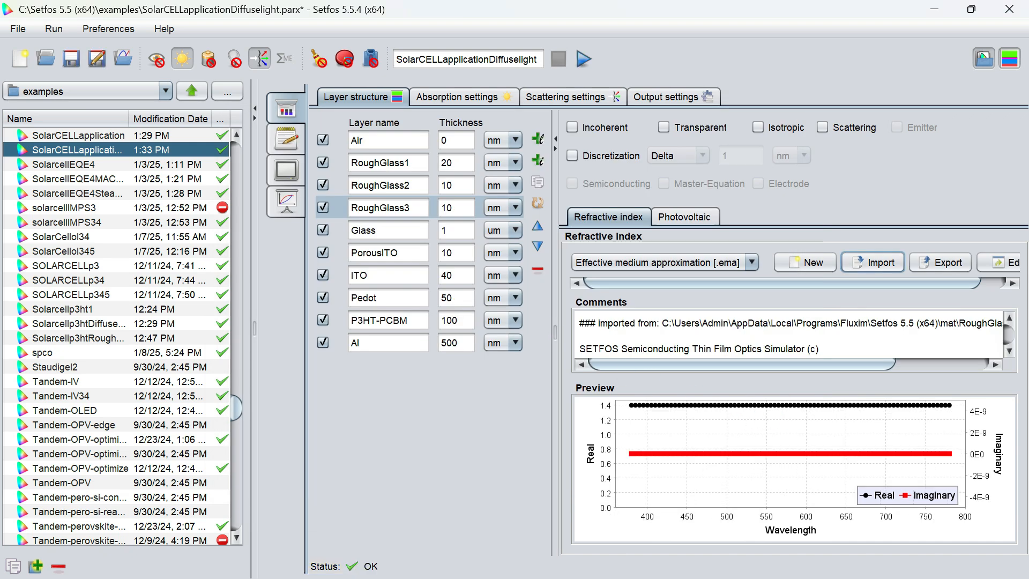
Set the PorousITO layer's refractive index to effective medium approximation and import PorousITO.ema.
{"action": "left_click", "coordinate": [398, 252]}
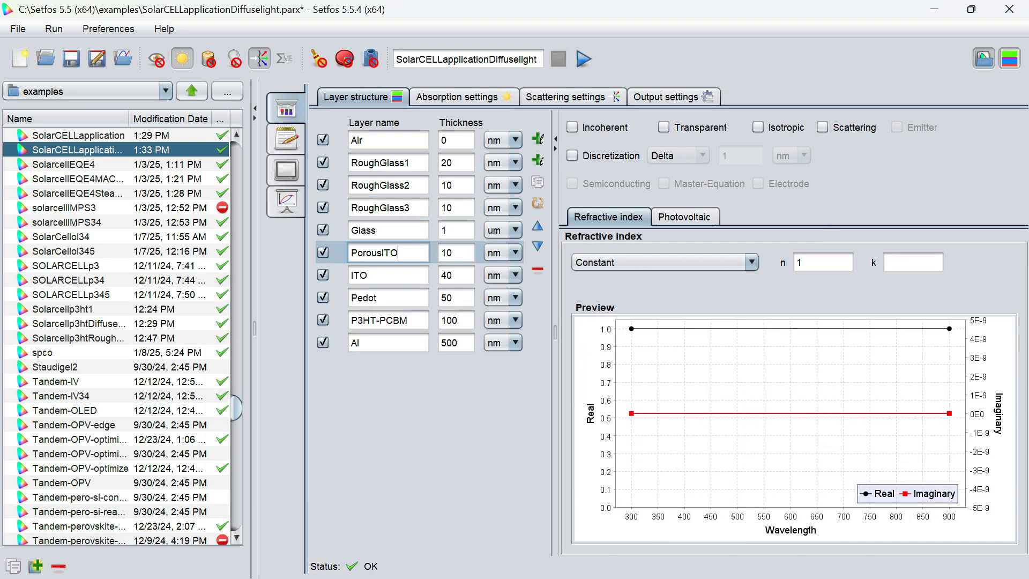
{"action": "left_click", "coordinate": [725, 263]}
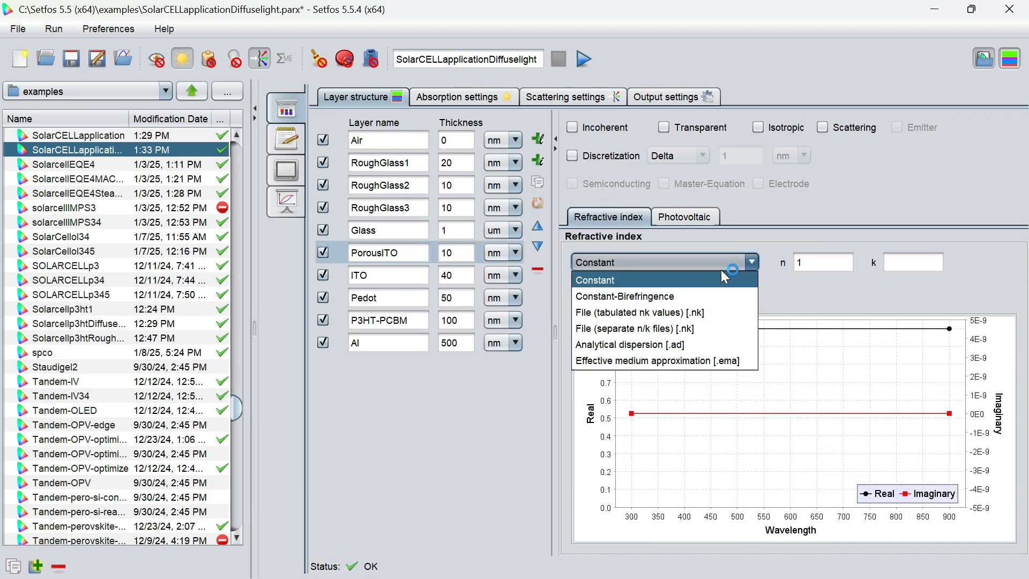
{"action": "left_click", "coordinate": [715, 360]}
{"action": "left_click", "coordinate": [864, 264]}
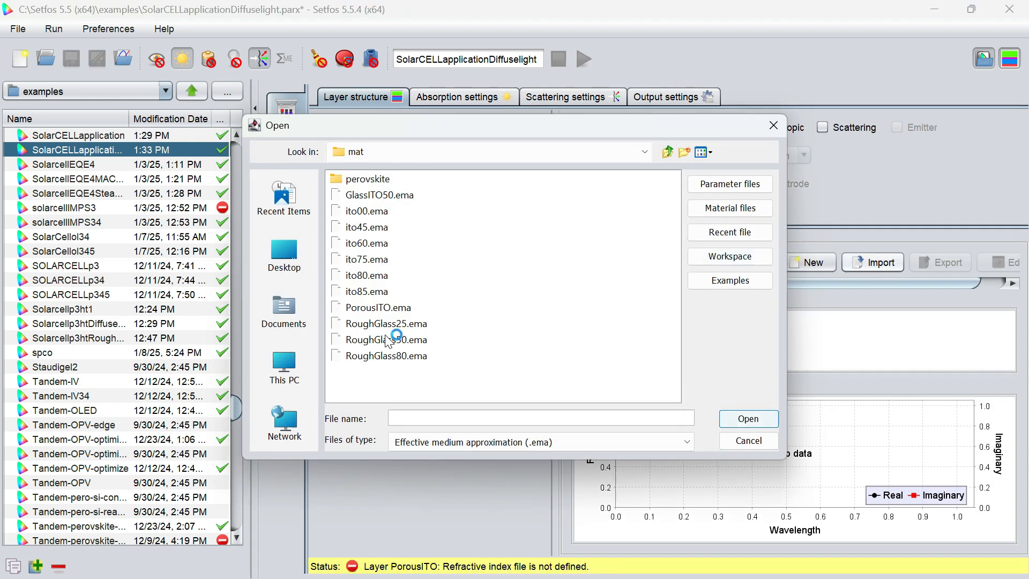
{"action": "left_click", "coordinate": [407, 310]}
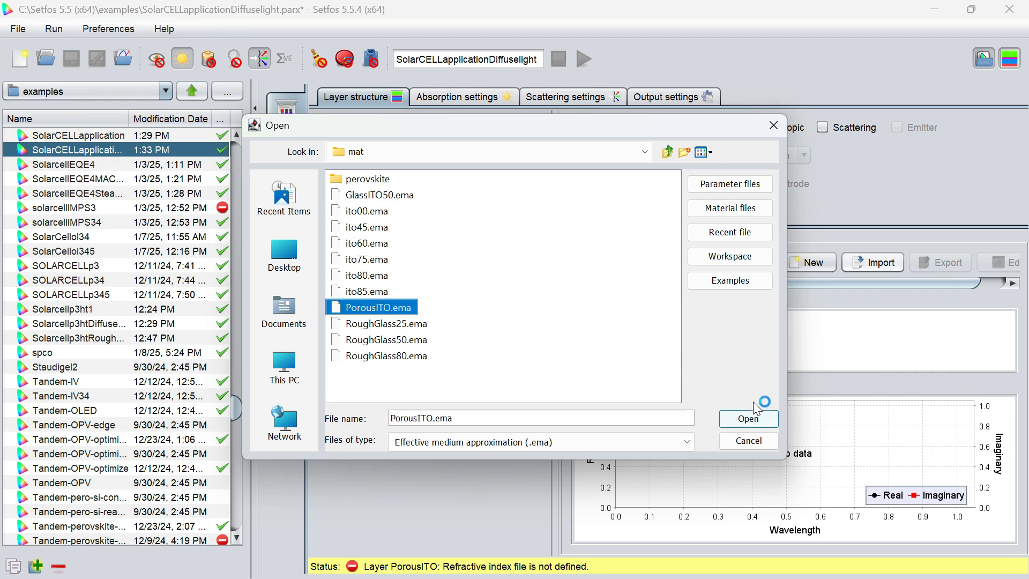
{"action": "left_click", "coordinate": [750, 419]}
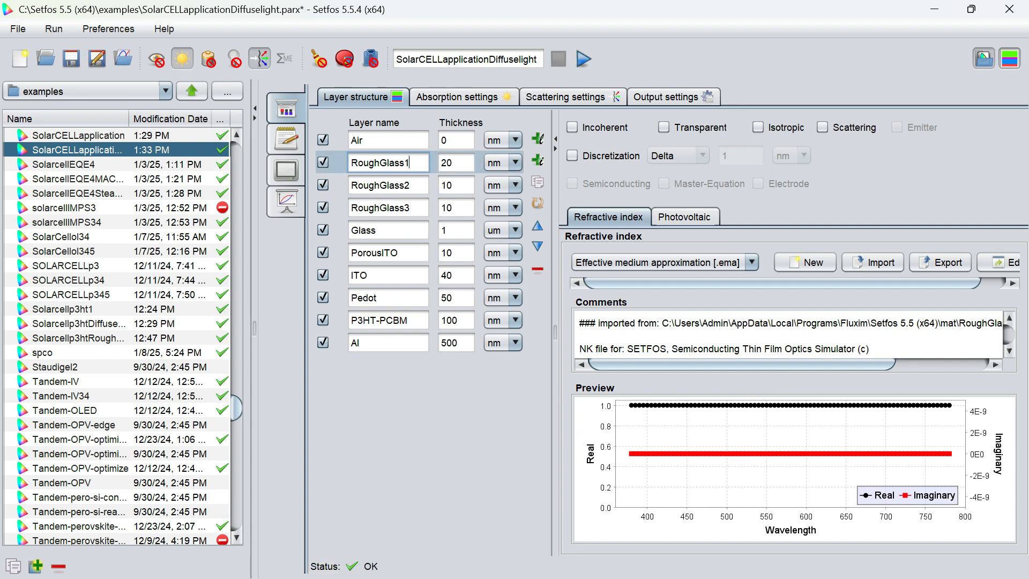
Make the RoughGlass1 layer incoherent and set its discretization to 5 elements.
{"action": "left_click", "coordinate": [572, 128]}
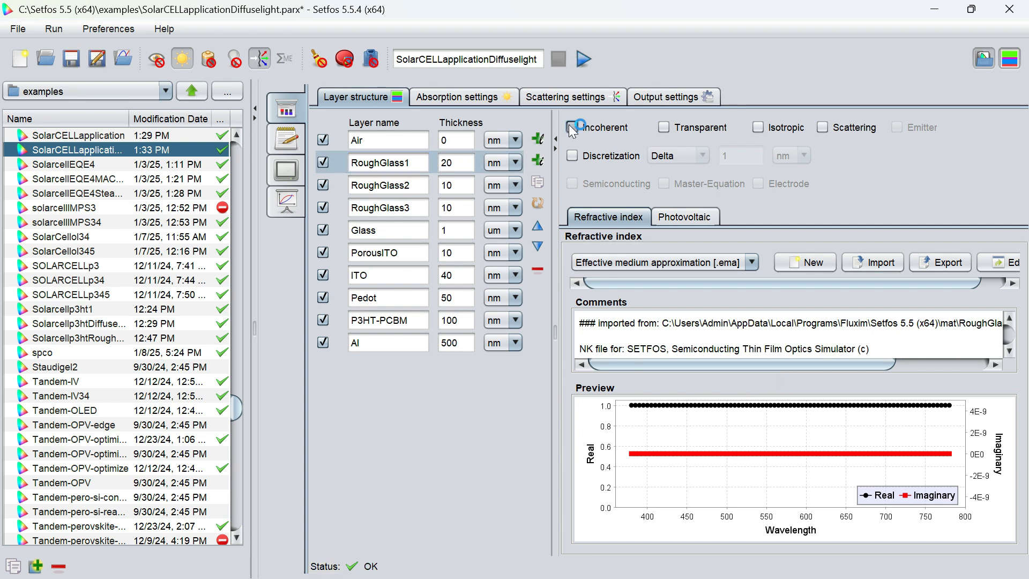
{"action": "left_click", "coordinate": [573, 156]}
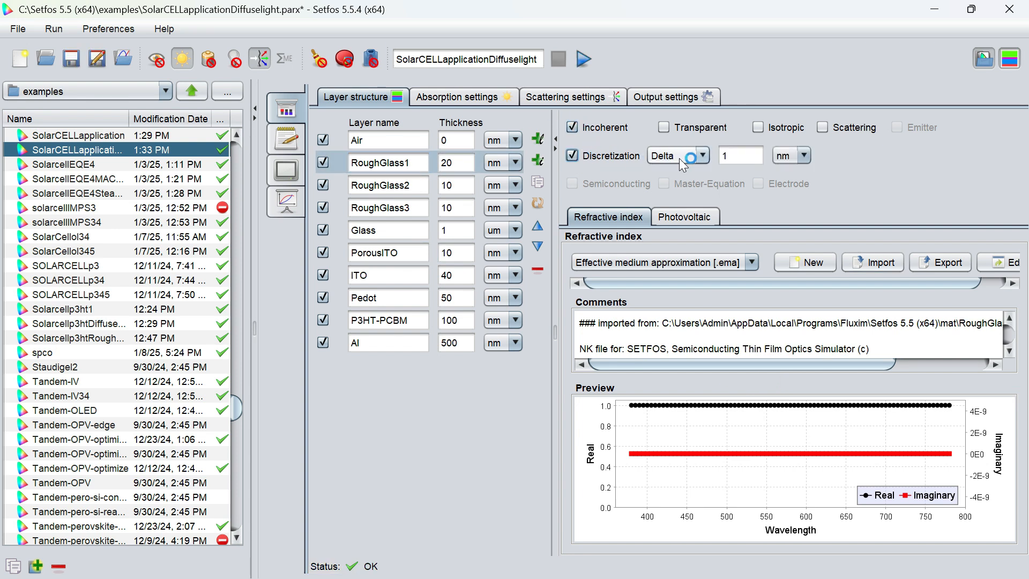
{"action": "left_click", "coordinate": [700, 155]}
{"action": "left_click", "coordinate": [697, 169]}
{"action": "left_click", "coordinate": [744, 156]}
{"action": "key", "text": "BackSpace"}
{"action": "key", "text": "BackSpace"}
{"action": "key", "text": "BackSpace"}
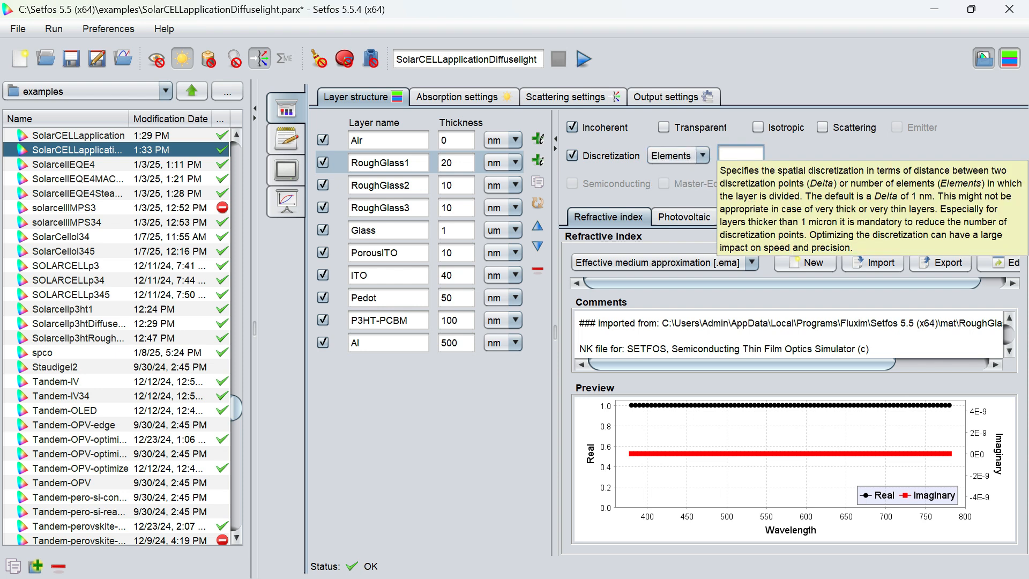
{"action": "type", "text": "5"}
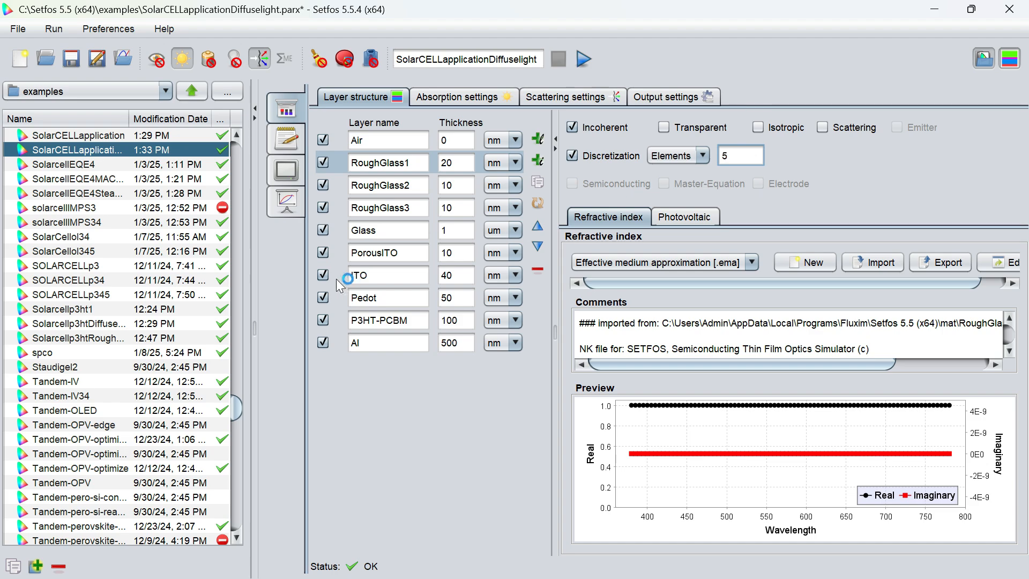
Make the RoughGlass2 layer incoherent and set its discretization to 5 elements.
{"action": "left_click", "coordinate": [399, 185]}
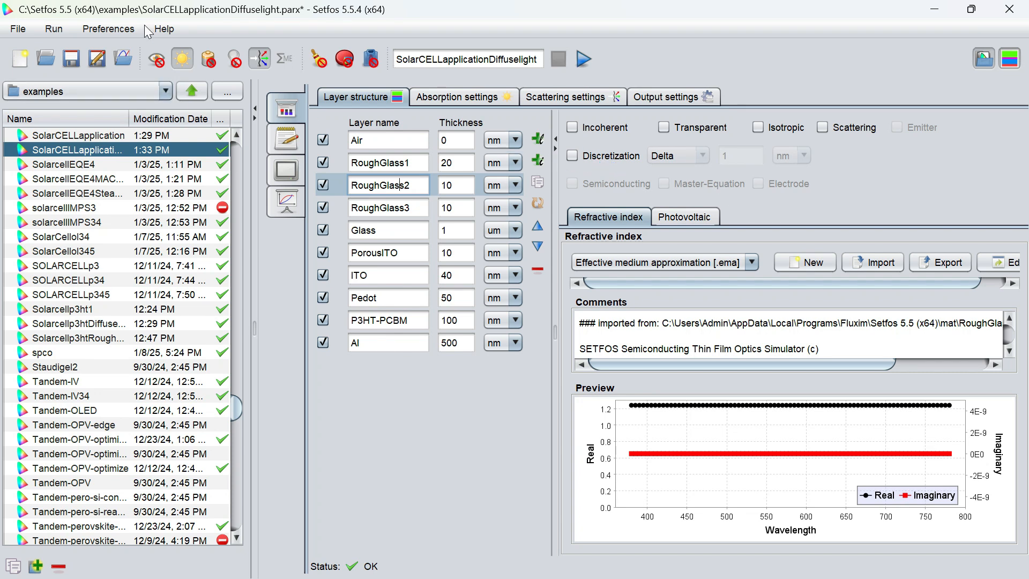
{"action": "left_click", "coordinate": [171, 33]}
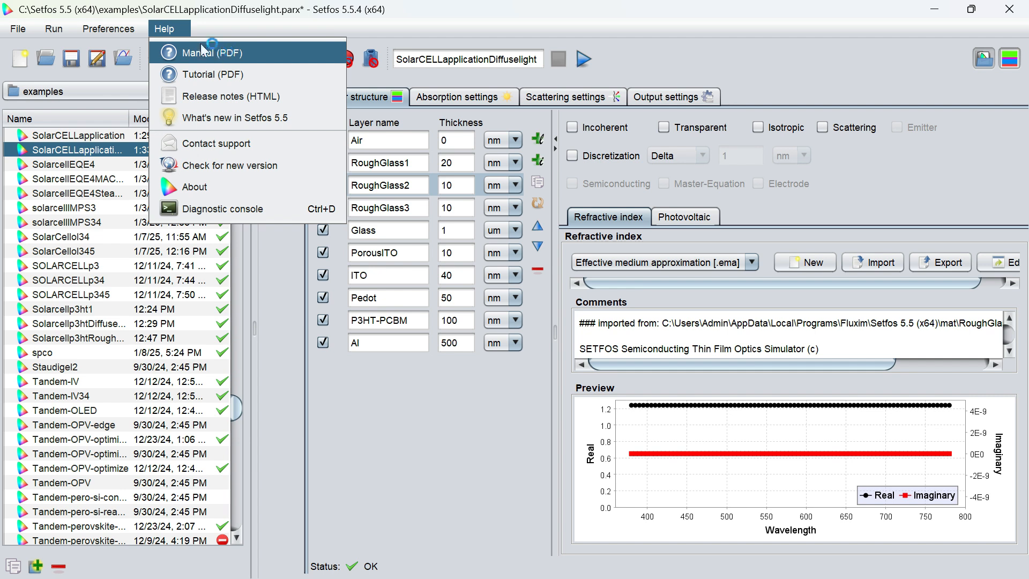
{"action": "left_click", "coordinate": [194, 31]}
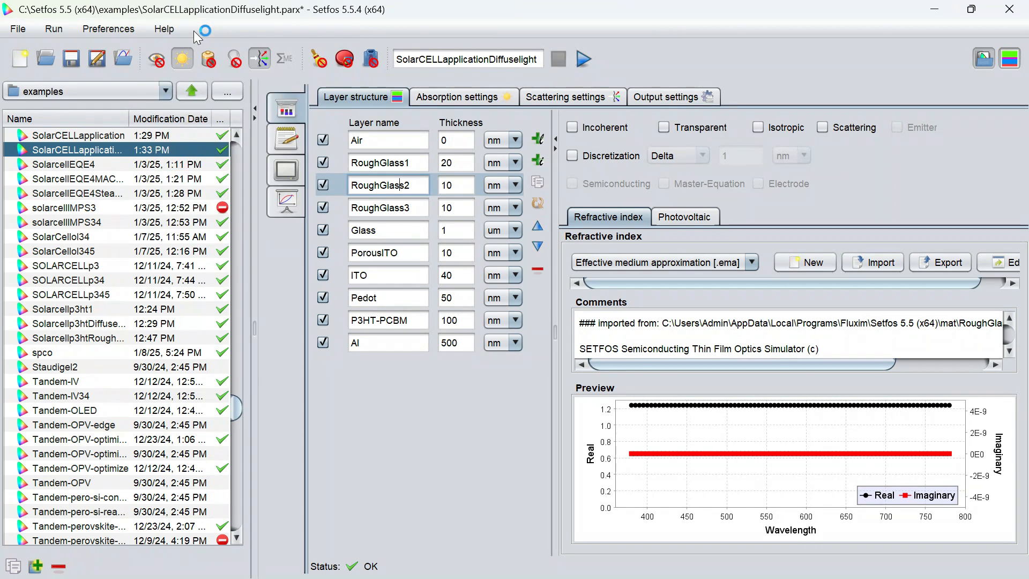
{"action": "left_click", "coordinate": [572, 131]}
{"action": "left_click", "coordinate": [573, 156]}
{"action": "left_click", "coordinate": [669, 160]}
{"action": "left_click", "coordinate": [664, 174]}
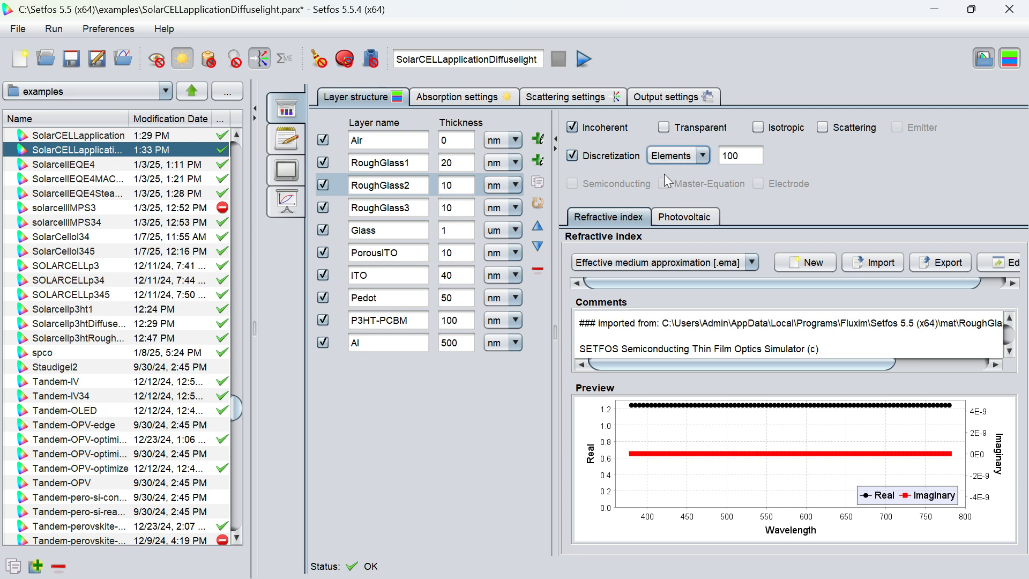
{"action": "left_click", "coordinate": [743, 157]}
{"action": "key", "text": "BackSpace"}
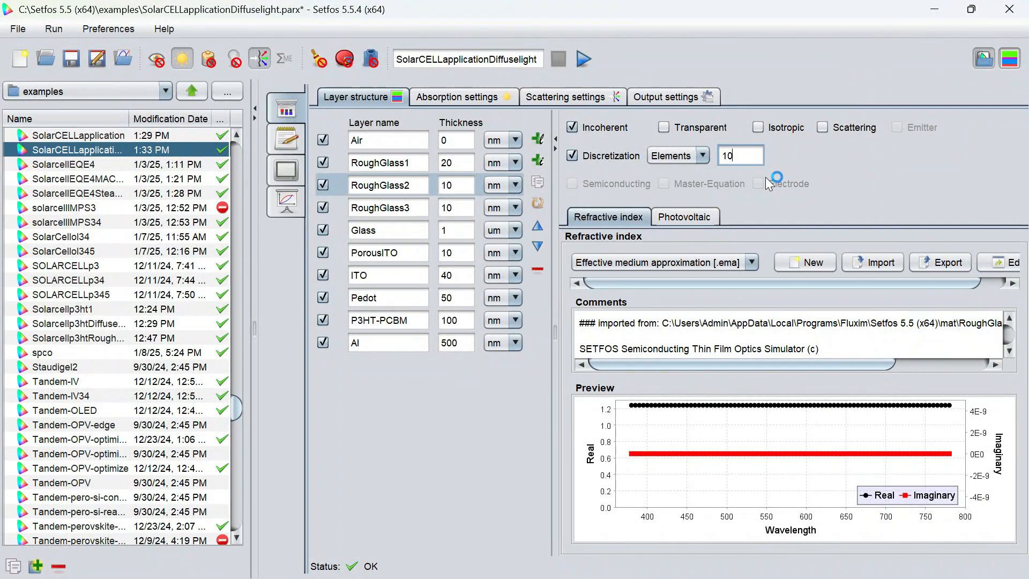
{"action": "key", "text": "BackSpace"}
{"action": "key", "text": "BackSpace"}
{"action": "type", "text": "5"}
Make RoughGlass3 incoherent with a discretization of 5 elements, and make the PorousITO layer incoherent.
{"action": "left_click", "coordinate": [405, 208]}
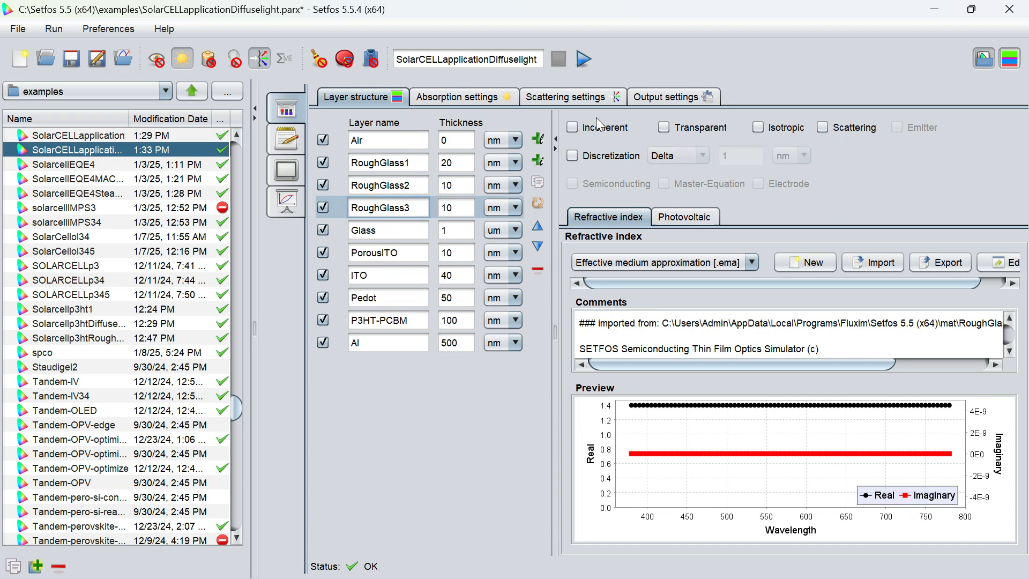
{"action": "left_click", "coordinate": [573, 128]}
{"action": "left_click", "coordinate": [573, 156]}
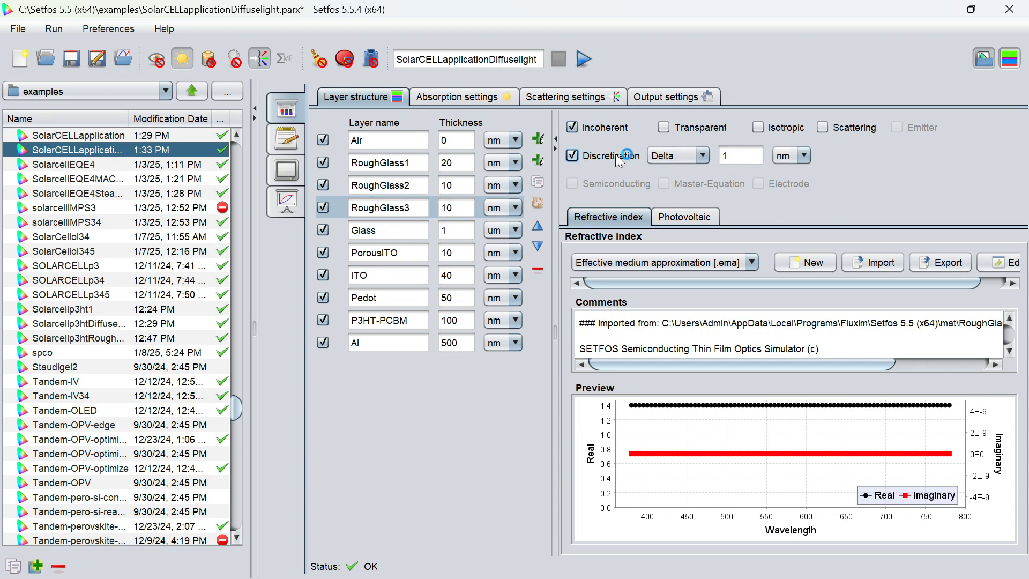
{"action": "left_click", "coordinate": [688, 156]}
{"action": "left_click", "coordinate": [671, 173]}
{"action": "left_click", "coordinate": [754, 156]}
{"action": "key", "text": "BackSpace"}
{"action": "key", "text": "BackSpace"}
{"action": "key", "text": "BackSpace"}
{"action": "type", "text": "5"}
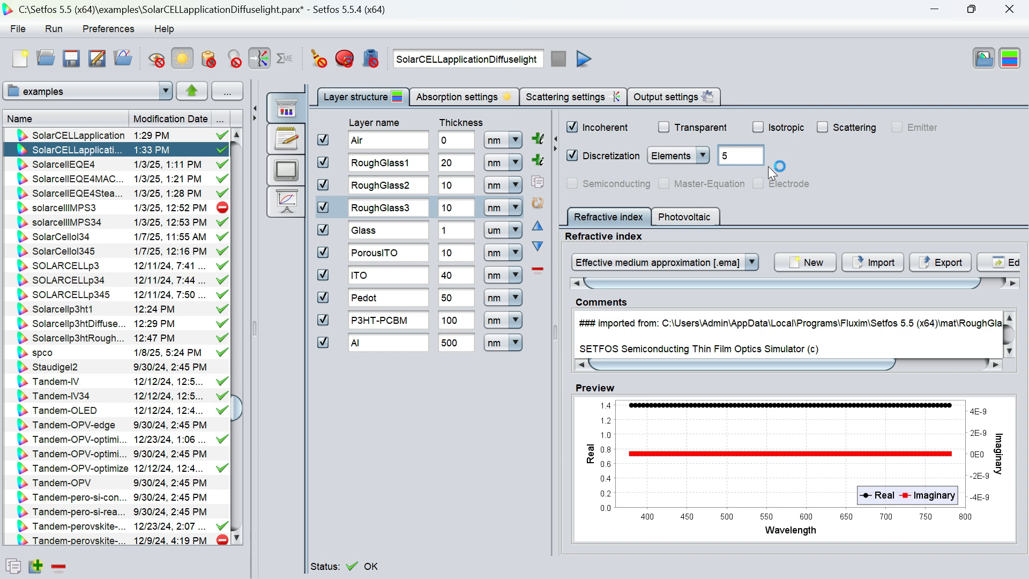
{"action": "left_click", "coordinate": [391, 252]}
{"action": "left_click", "coordinate": [570, 125]}
Add a layer named Surrounding below Al, with thickness 0 nm.
{"action": "left_click", "coordinate": [538, 140]}
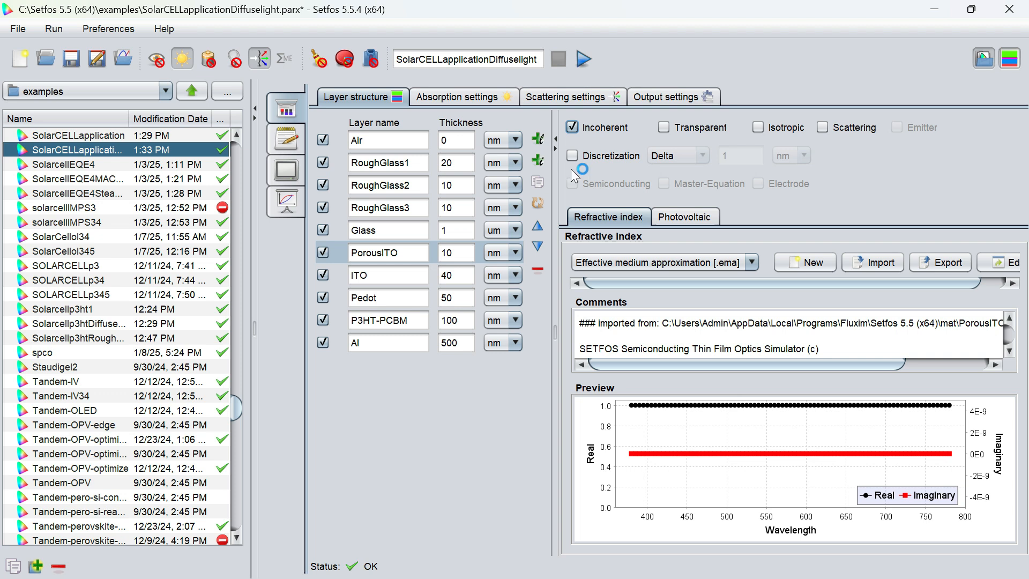
{"action": "left_click", "coordinate": [395, 366]}
{"action": "key", "text": "BackSpace"}
{"action": "key", "text": "BackSpace"}
{"action": "key", "text": "BackSpace"}
{"action": "key", "text": "BackSpace"}
{"action": "type", "text": "Su"}
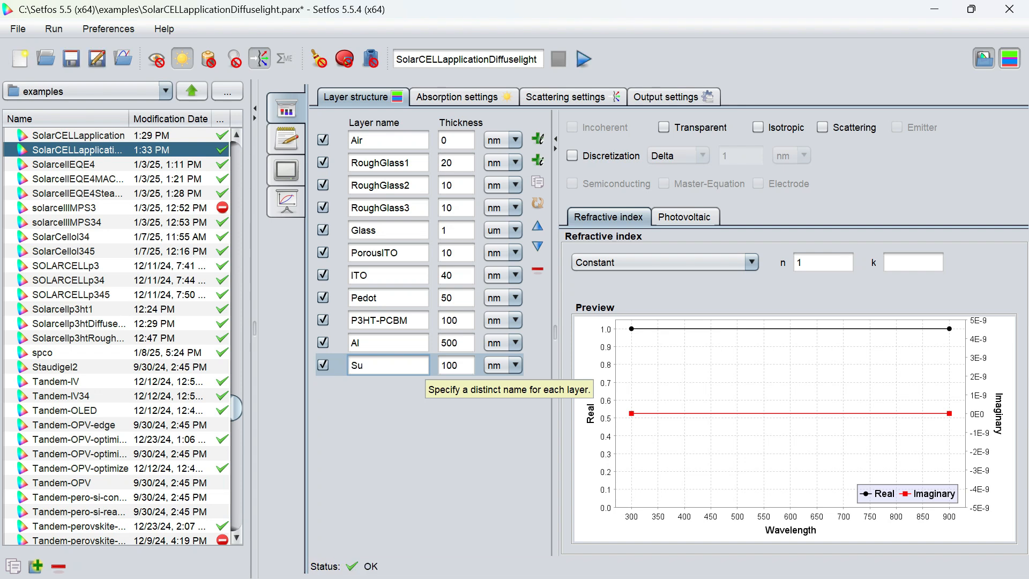
{"action": "type", "text": "rrounding"}
{"action": "key", "text": "Tab"}
{"action": "type", "text": "1"}
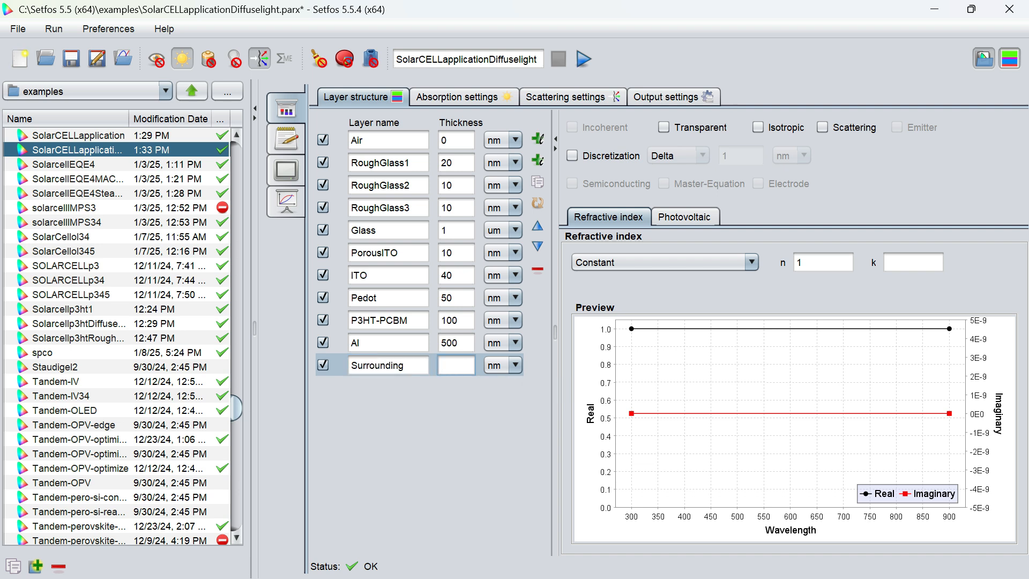
Make the Al layer incoherent and set its discretization to 50 elements.
{"action": "left_click", "coordinate": [387, 343]}
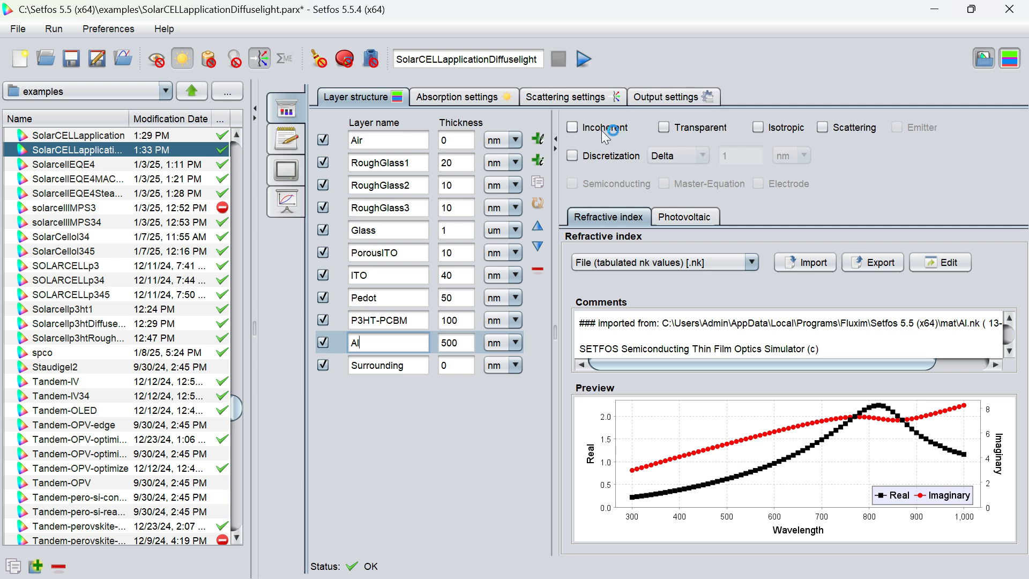
{"action": "left_click", "coordinate": [572, 127]}
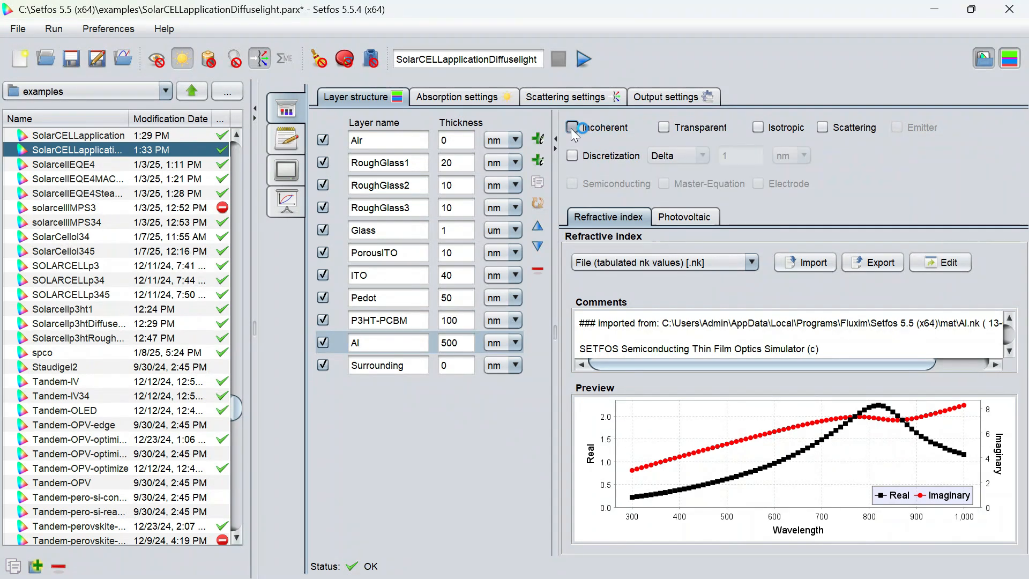
{"action": "left_click", "coordinate": [573, 155]}
{"action": "left_click", "coordinate": [670, 156]}
{"action": "left_click", "coordinate": [669, 175]}
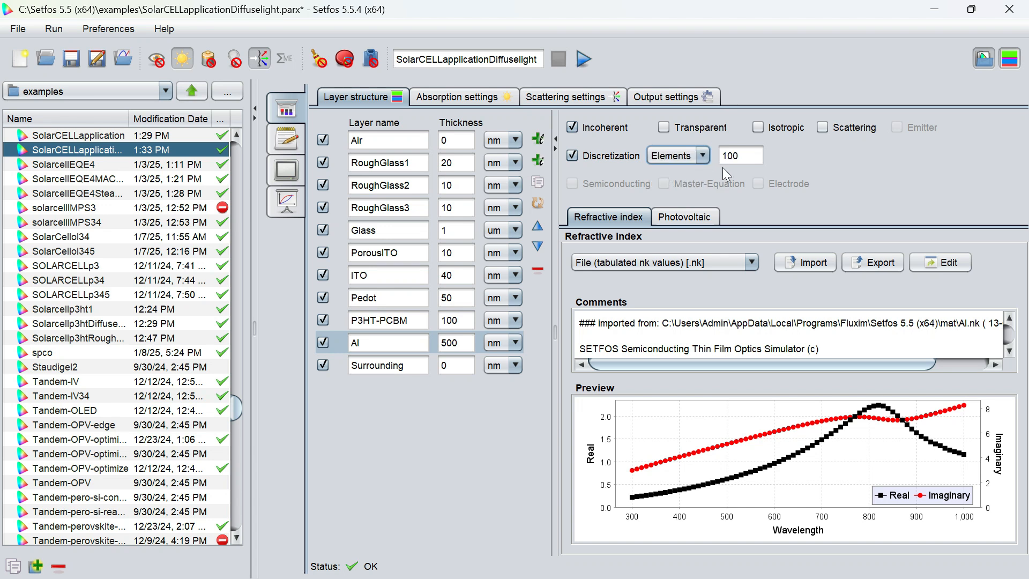
{"action": "left_click", "coordinate": [741, 155]}
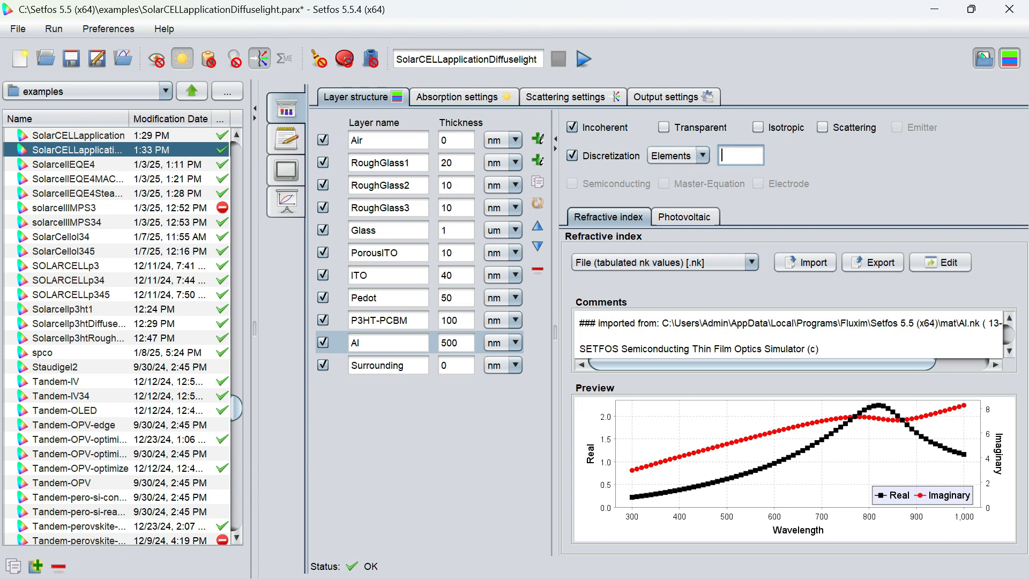
Set the Glass layer's discretization to 50 elements.
{"action": "left_click", "coordinate": [335, 230]}
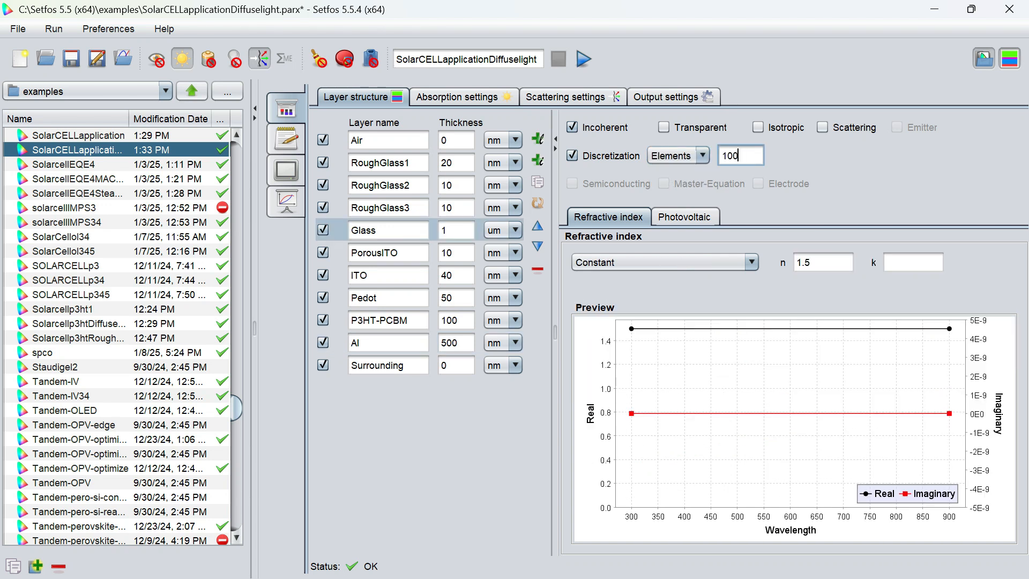
{"action": "key", "text": "BackSpace"}
{"action": "key", "text": "BackSpace"}
Disable the amount of diffuse light in the illumination settings and turn off the scattering module.
{"action": "left_click", "coordinate": [451, 101]}
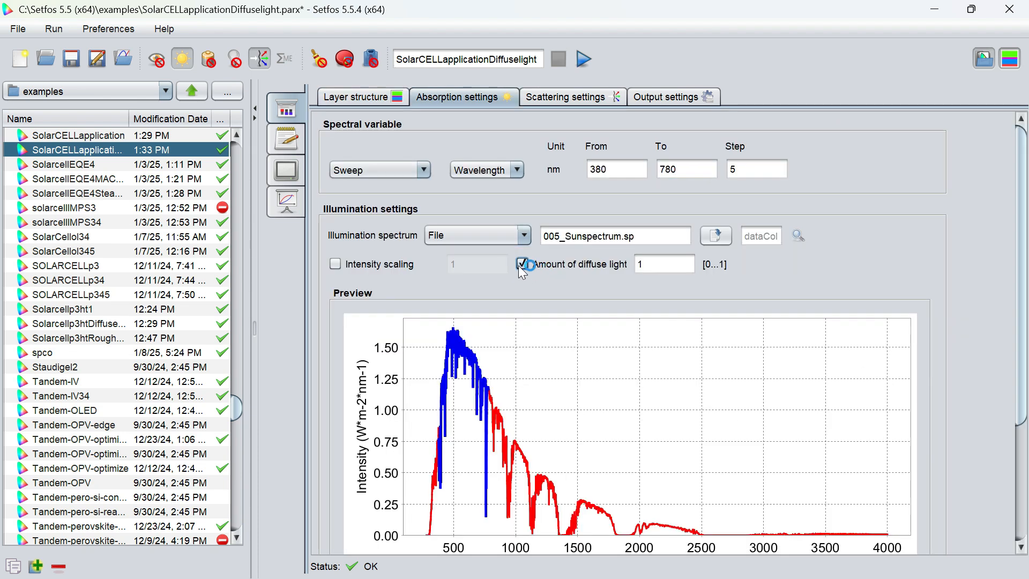
{"action": "left_click", "coordinate": [520, 264]}
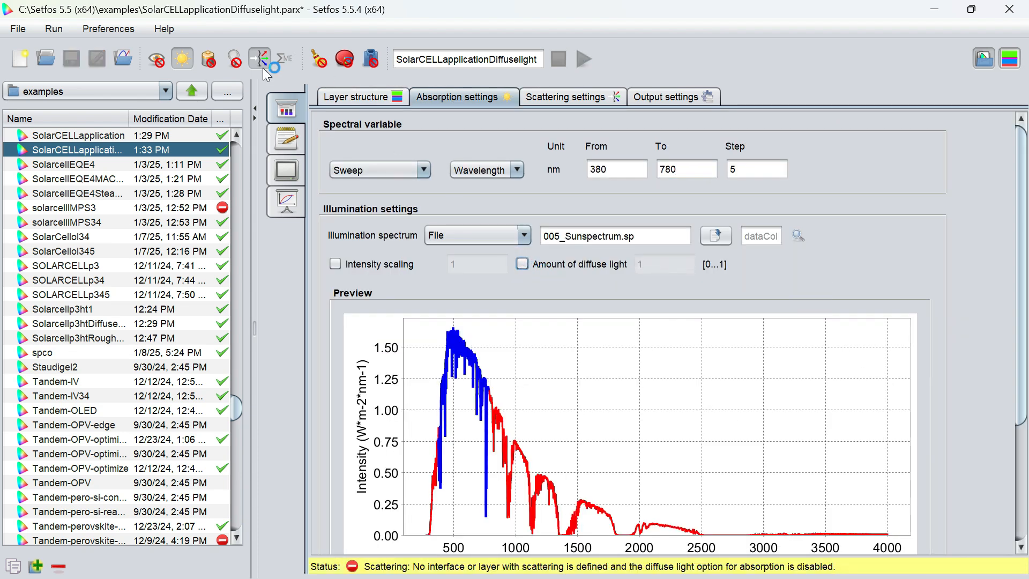
{"action": "left_click", "coordinate": [263, 64]}
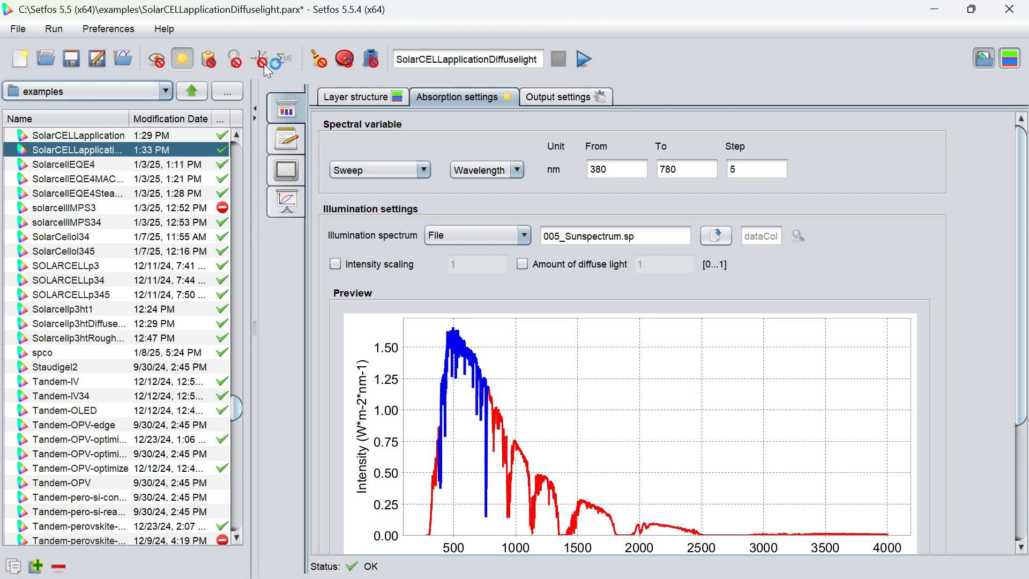
Set the label of the new simulation to SolarCELLapplicationRoughGlass.
{"action": "left_click", "coordinate": [399, 98]}
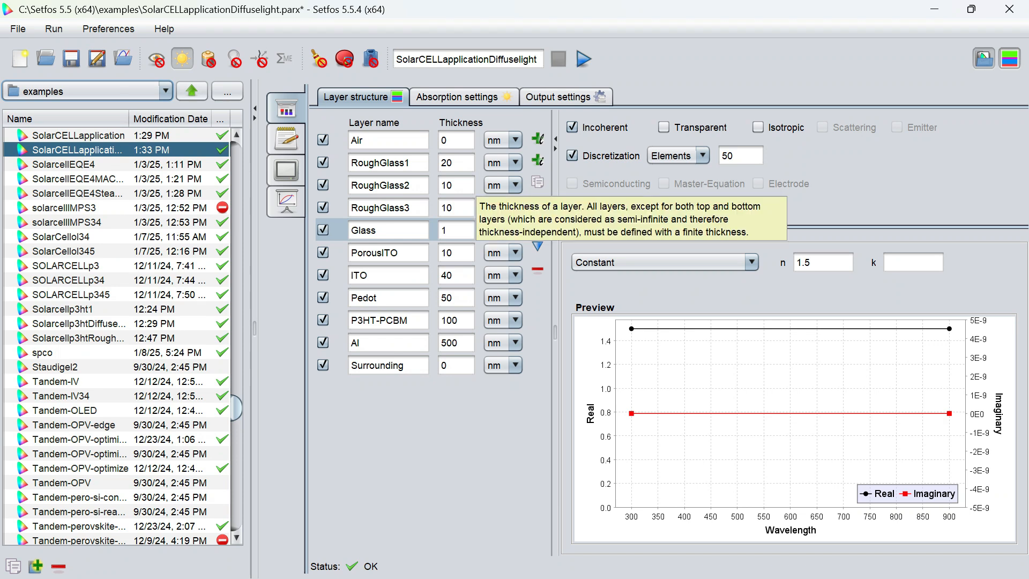
{"action": "left_click", "coordinate": [431, 99]}
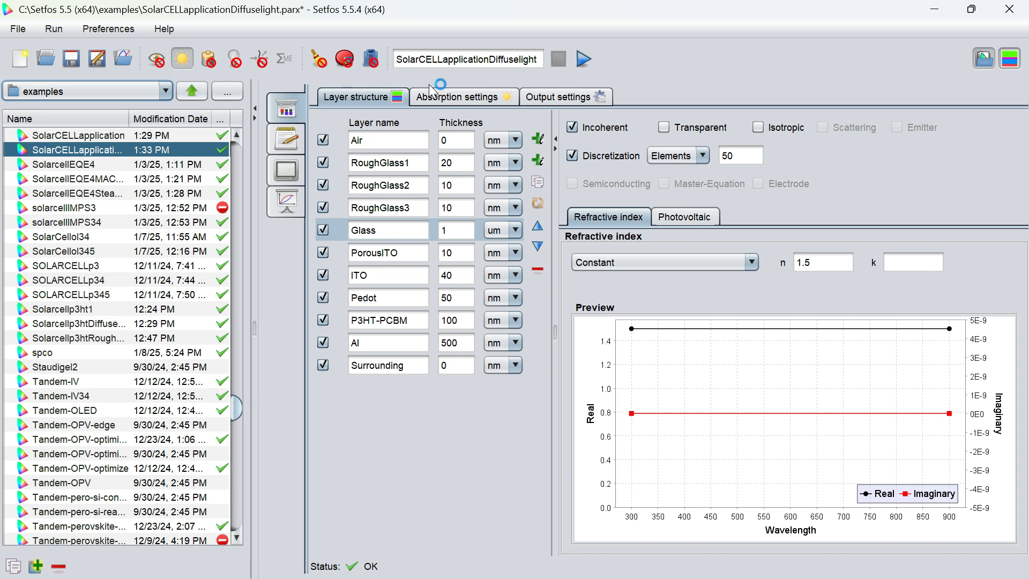
{"action": "left_click", "coordinate": [454, 100]}
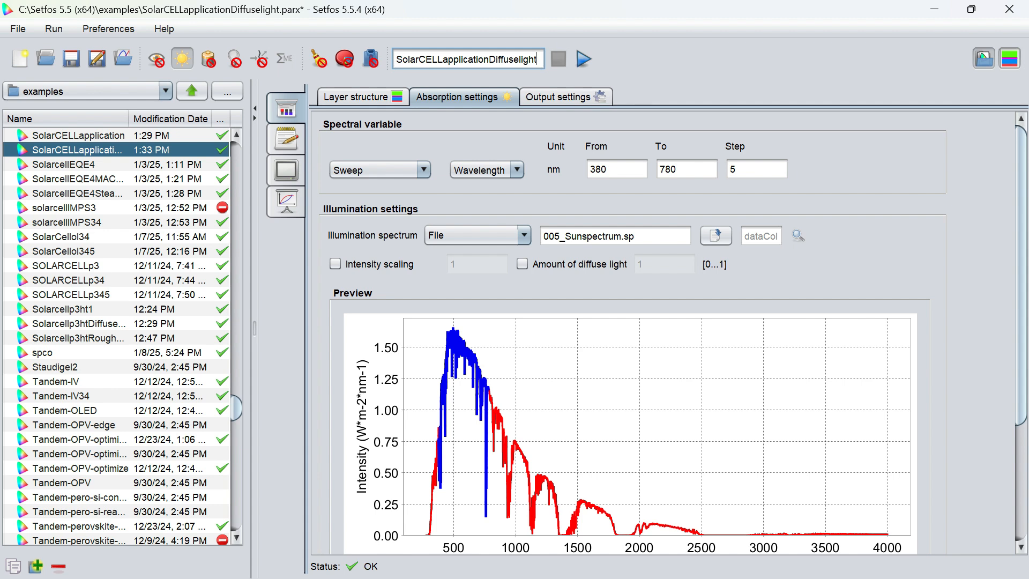
{"action": "key", "text": "BackSpace"}
{"action": "key", "text": "BackSpace"}
{"action": "key", "text": "BackSpace"}
{"action": "key", "text": "BackSpace"}
{"action": "key", "text": "BackSpace"}
{"action": "key", "text": "BackSpace"}
{"action": "key", "text": "BackSpace"}
{"action": "key", "text": "BackSpace"}
{"action": "key", "text": "BackSpace"}
{"action": "key", "text": "BackSpace"}
{"action": "key", "text": "BackSpace"}
{"action": "key", "text": "BackSpace"}
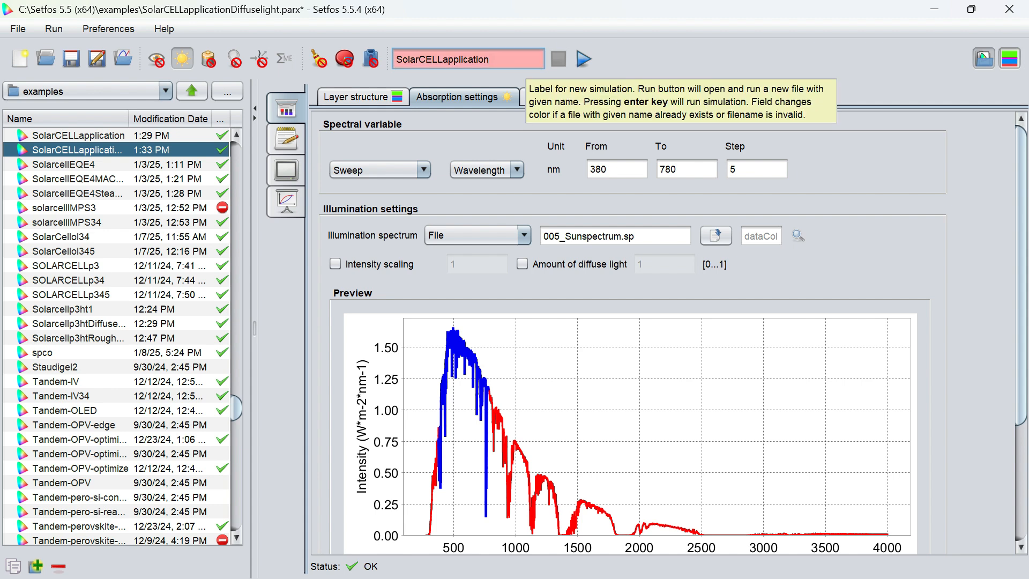
{"action": "type", "text": "RoughGlass"}
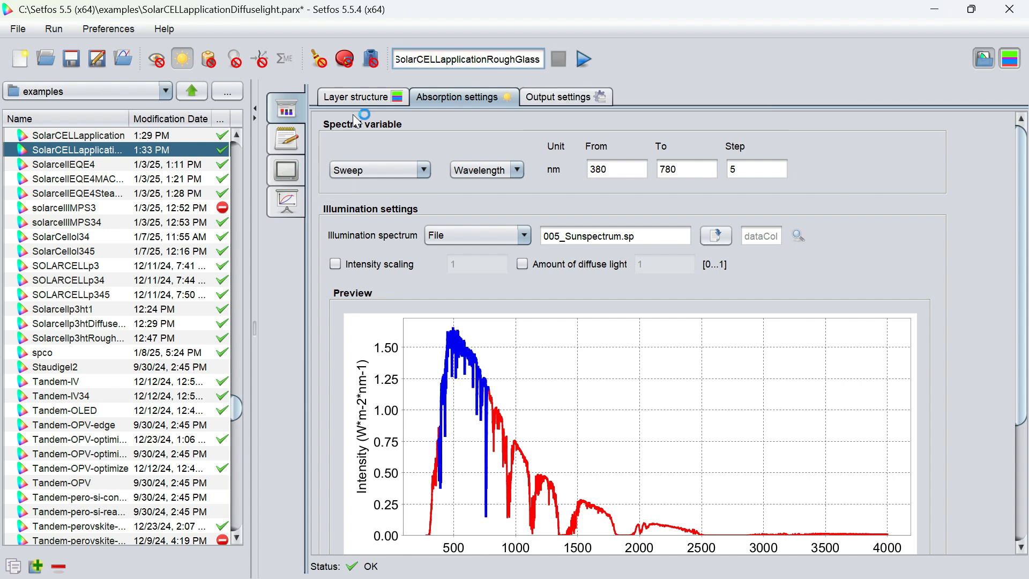
Check the layer and absorption settings and run the rough glass simulation.
{"action": "left_click", "coordinate": [367, 100]}
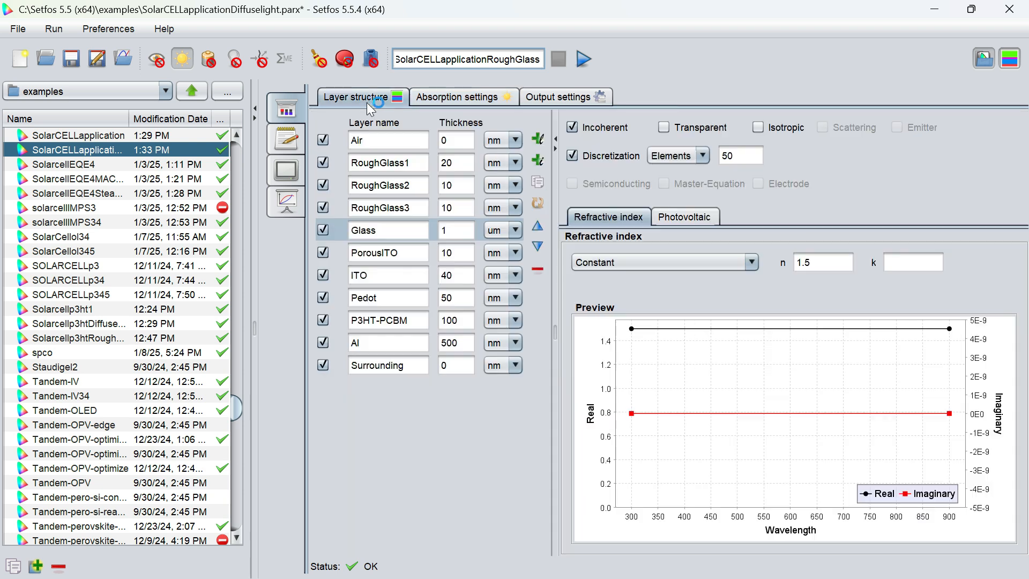
{"action": "left_click", "coordinate": [459, 99]}
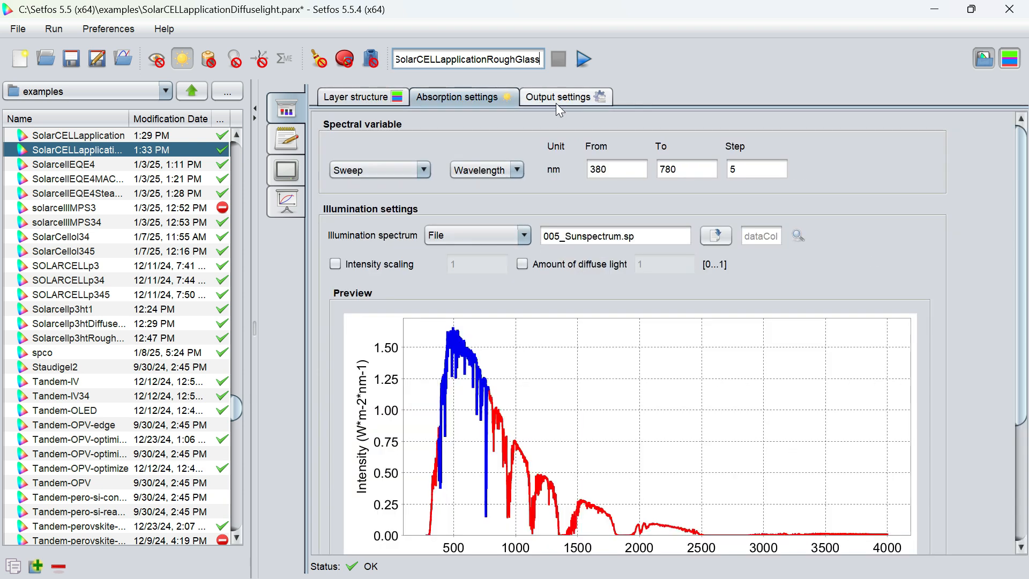
{"action": "left_click", "coordinate": [579, 59]}
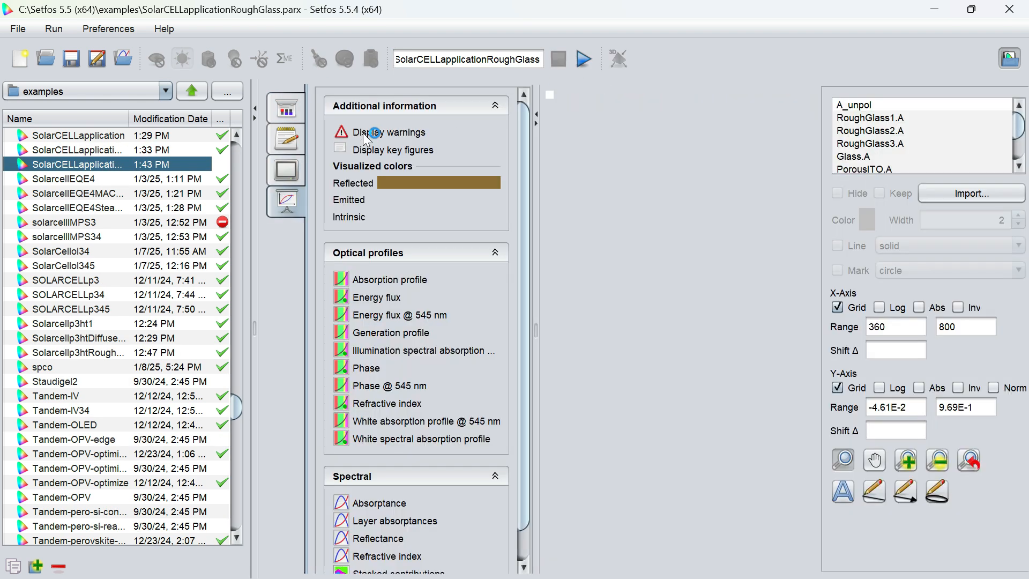
Compare the key figures of the rough glass simulation with those of SolarCELLapplication, and check the rough glass simulation's script.
{"action": "left_click", "coordinate": [392, 149]}
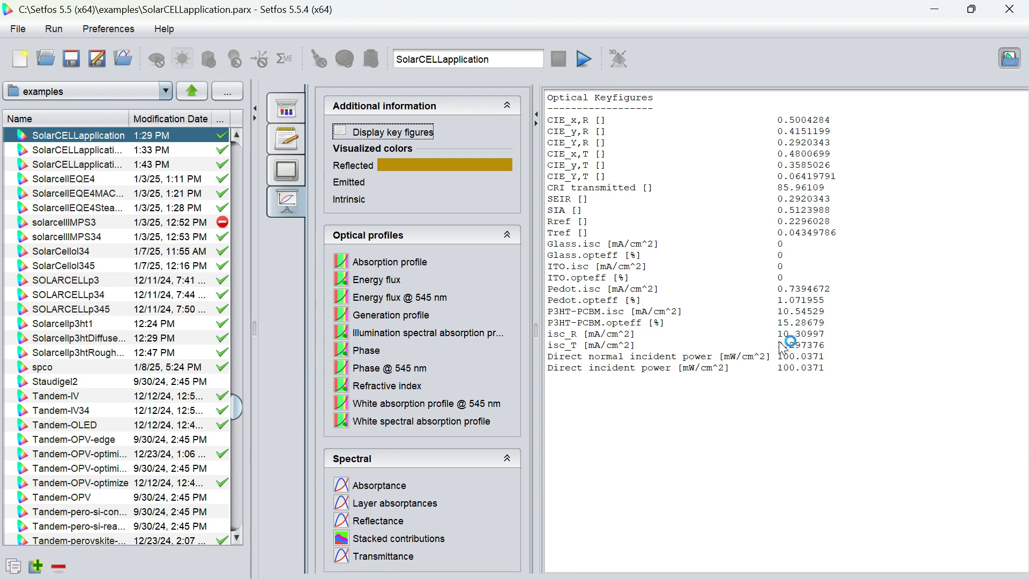
{"action": "left_click", "coordinate": [77, 164]}
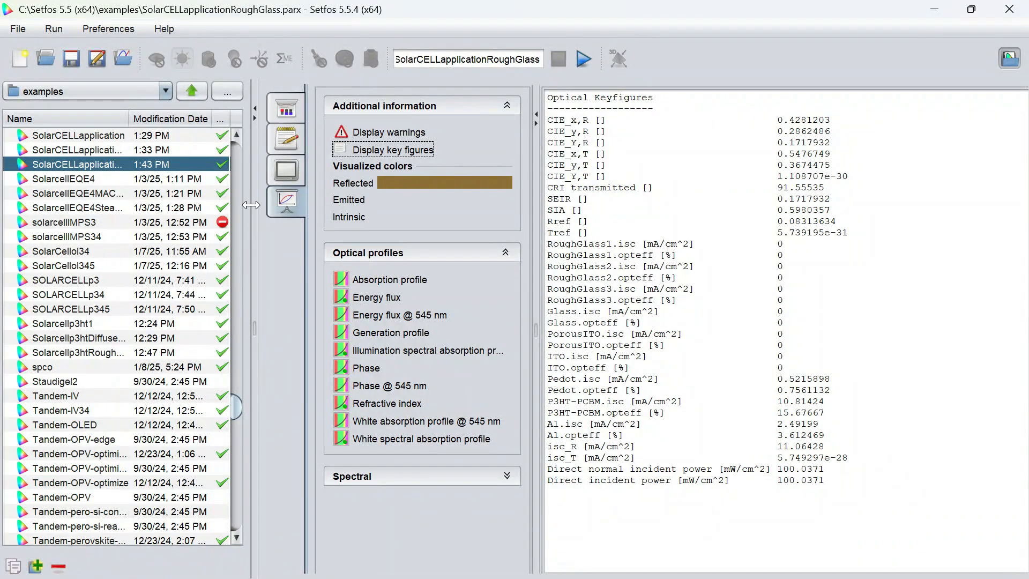
{"action": "left_click", "coordinate": [287, 138]}
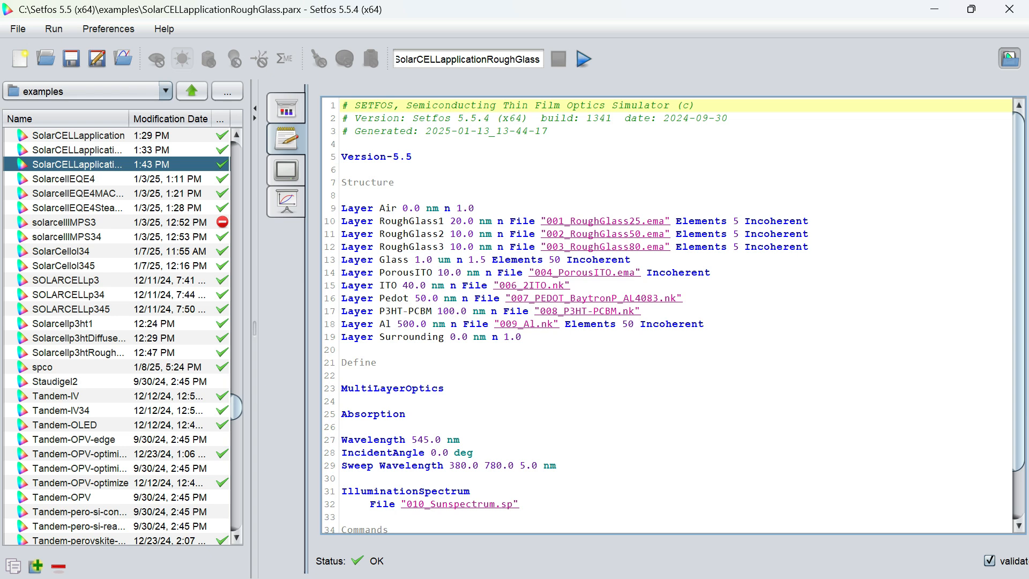
{"action": "left_click", "coordinate": [297, 202]}
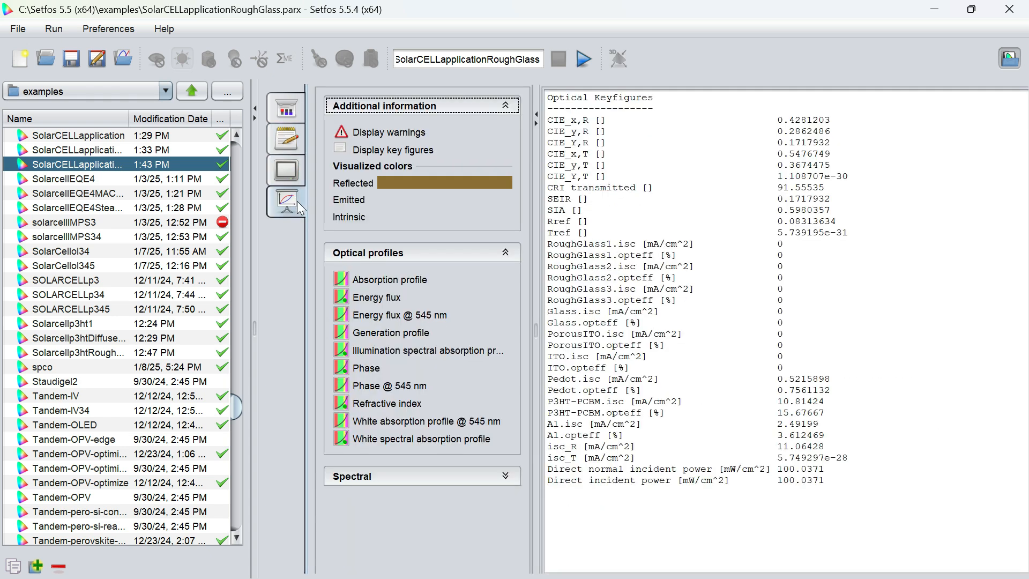
Compare the absorption profile of the rough glass simulation with that of SolarCELLapplication, with the file list sorted by modification date.
{"action": "left_click", "coordinate": [389, 282]}
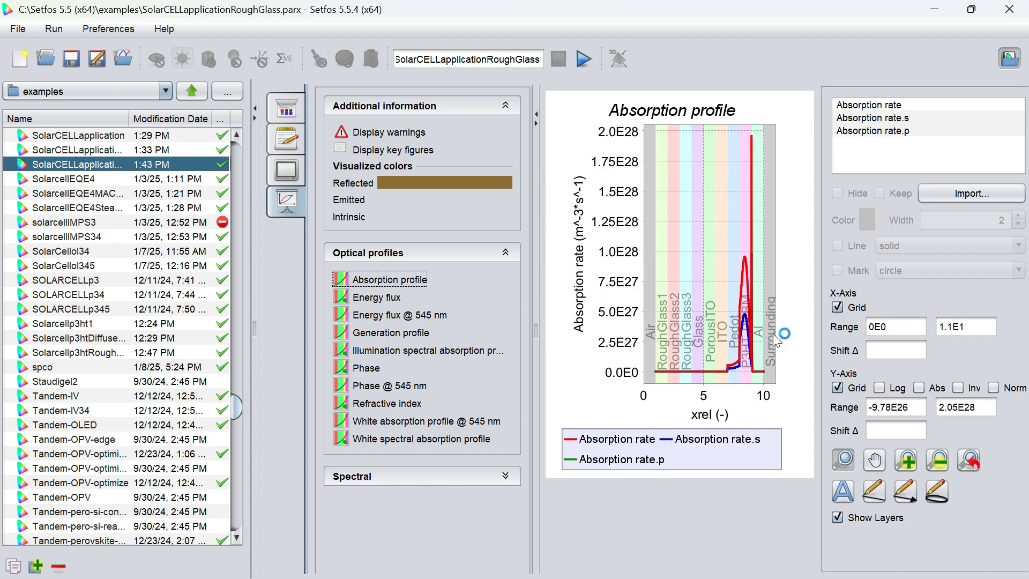
{"action": "mouse_move", "coordinate": [755, 338]}
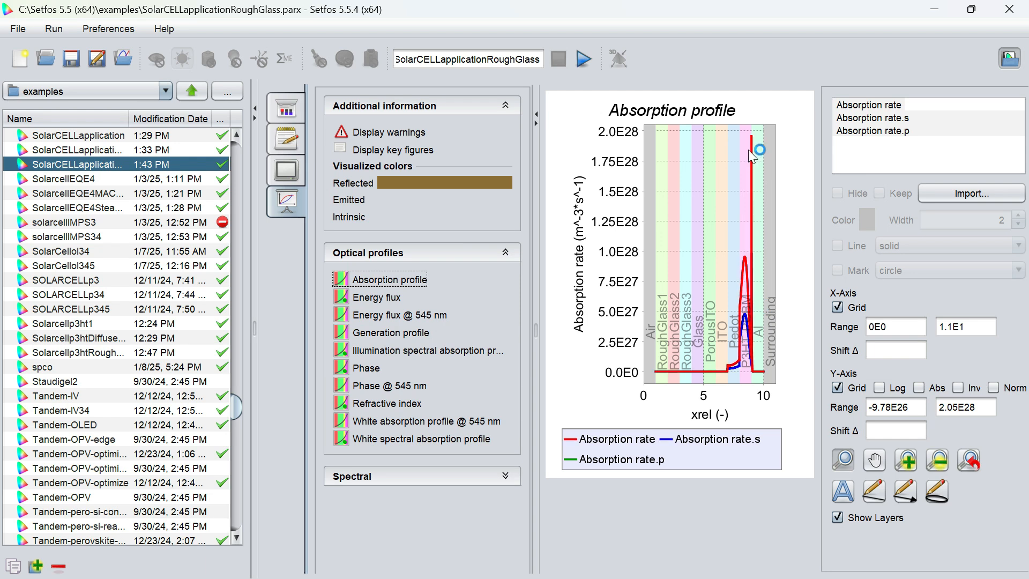
{"action": "left_click", "coordinate": [170, 118]}
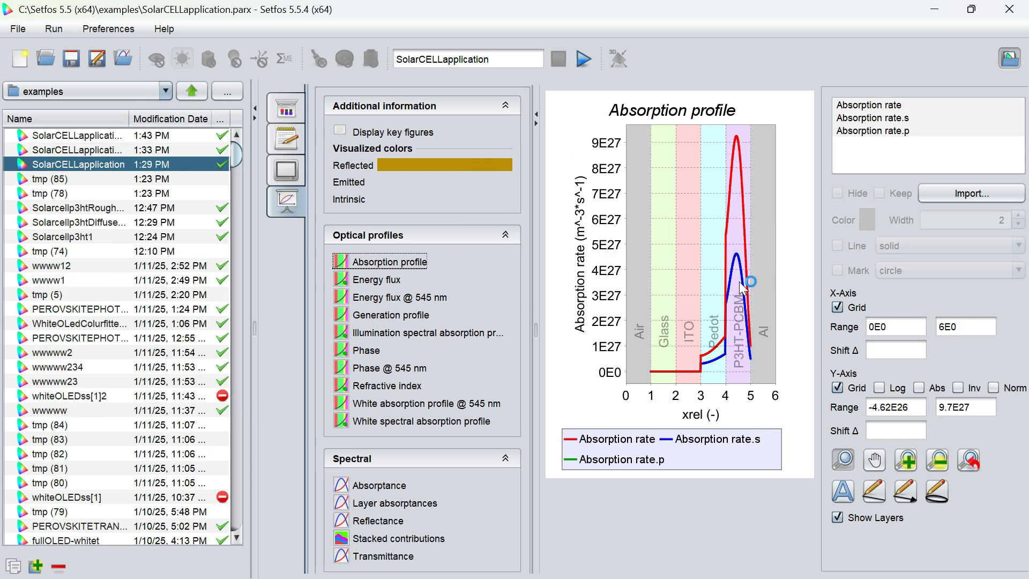
{"action": "left_click", "coordinate": [185, 135]}
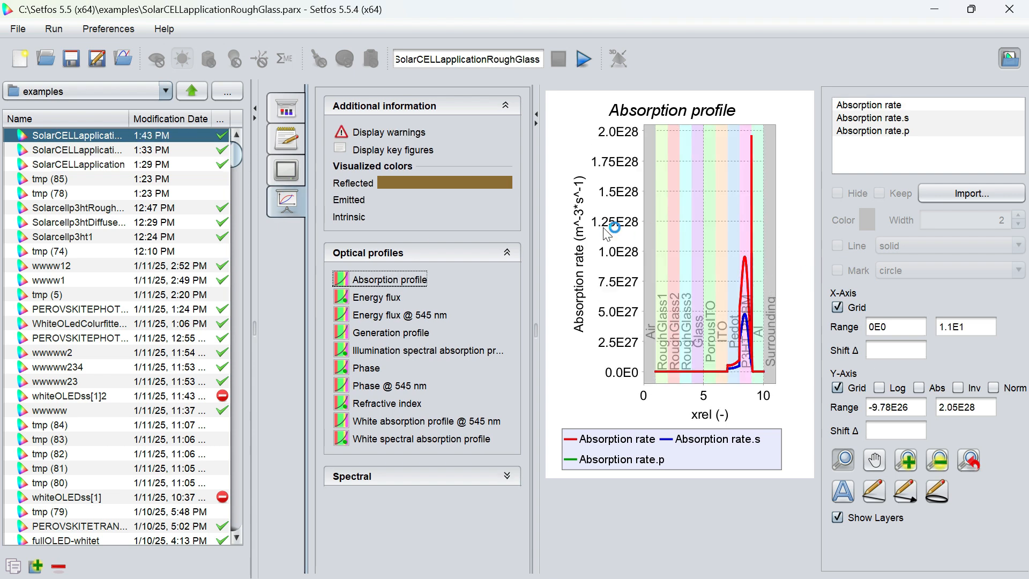
Examine the rough glass simulation's other optical profiles, from energy flux at 545 nm and generation to phase, refractive index and white spectral absorption.
{"action": "left_click", "coordinate": [405, 316]}
{"action": "left_click", "coordinate": [401, 333]}
{"action": "left_click", "coordinate": [411, 349]}
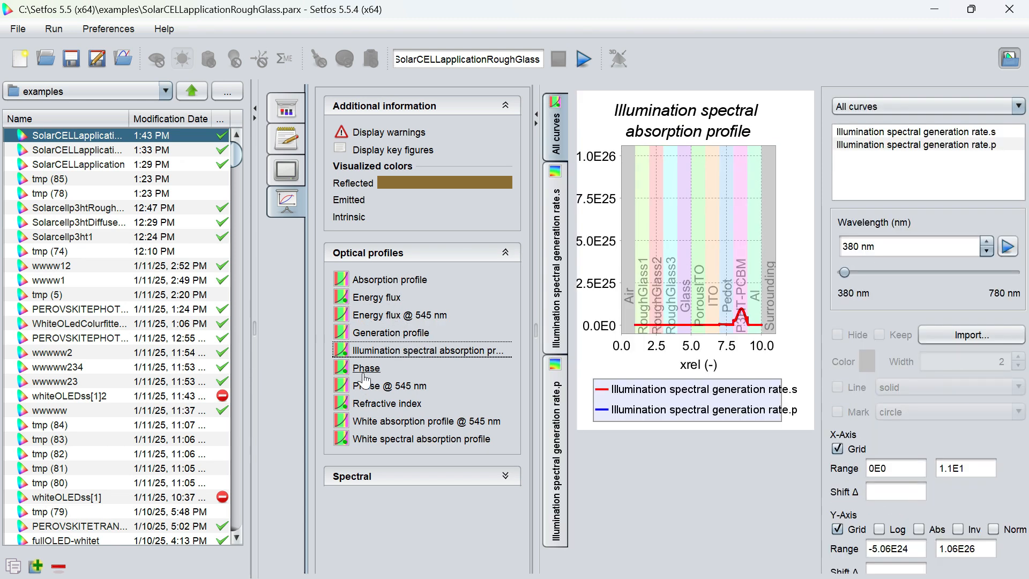
{"action": "left_click", "coordinate": [365, 370]}
{"action": "left_click", "coordinate": [387, 403]}
{"action": "left_click", "coordinate": [419, 423]}
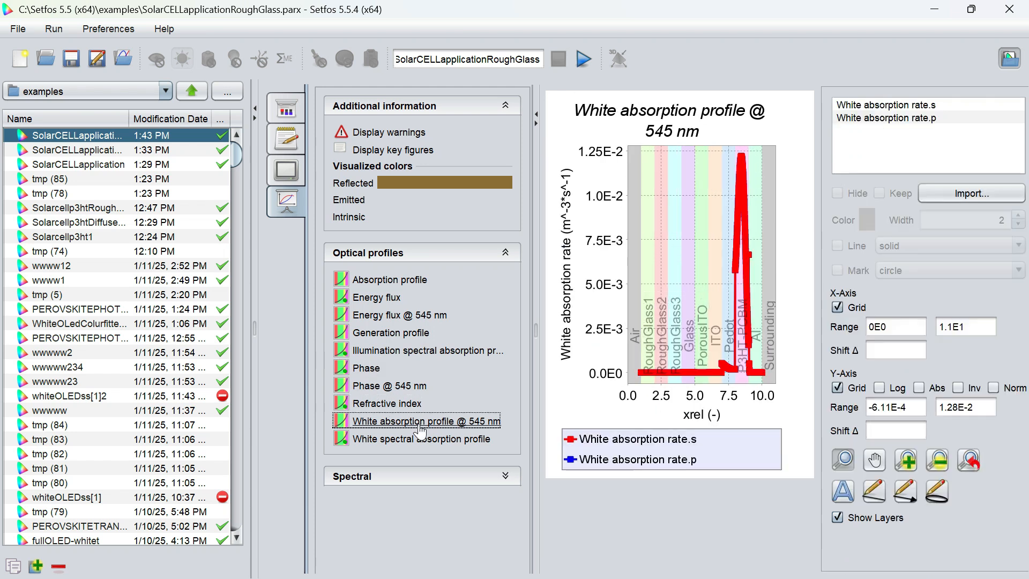
{"action": "left_click", "coordinate": [421, 439]}
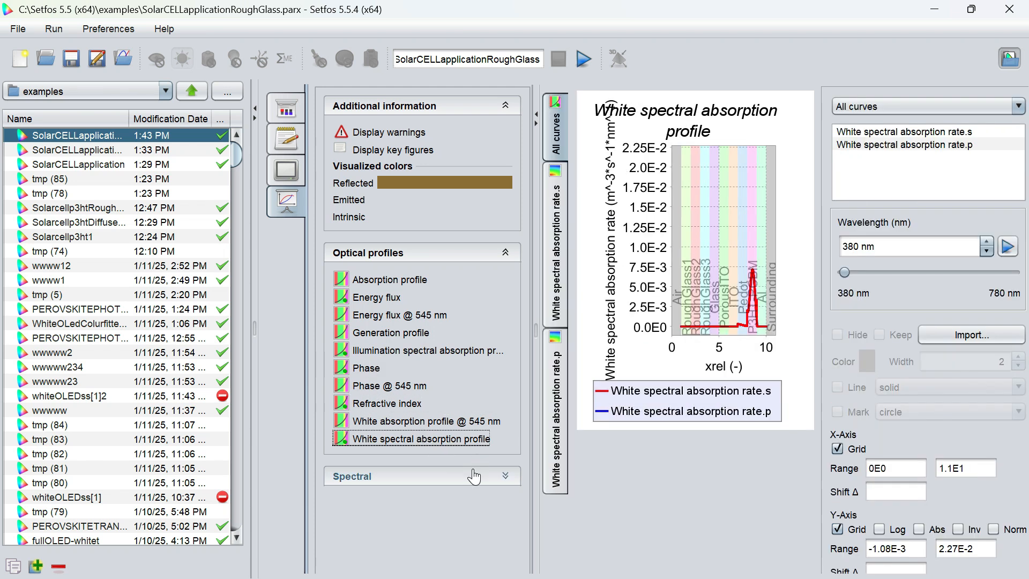
Examine the rough glass simulation's spectral plots: absorptance, layer absorptances, reflectance, refractive index, stacked contributions and transmittance.
{"action": "left_click", "coordinate": [473, 476]}
{"action": "left_click", "coordinate": [378, 503]}
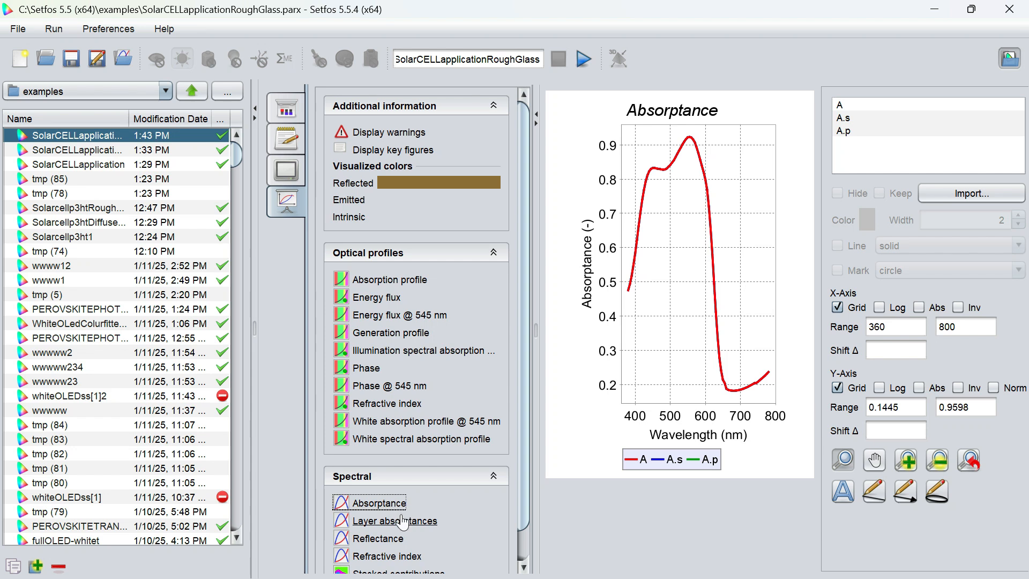
{"action": "left_click", "coordinate": [403, 521]}
{"action": "left_click", "coordinate": [400, 537]}
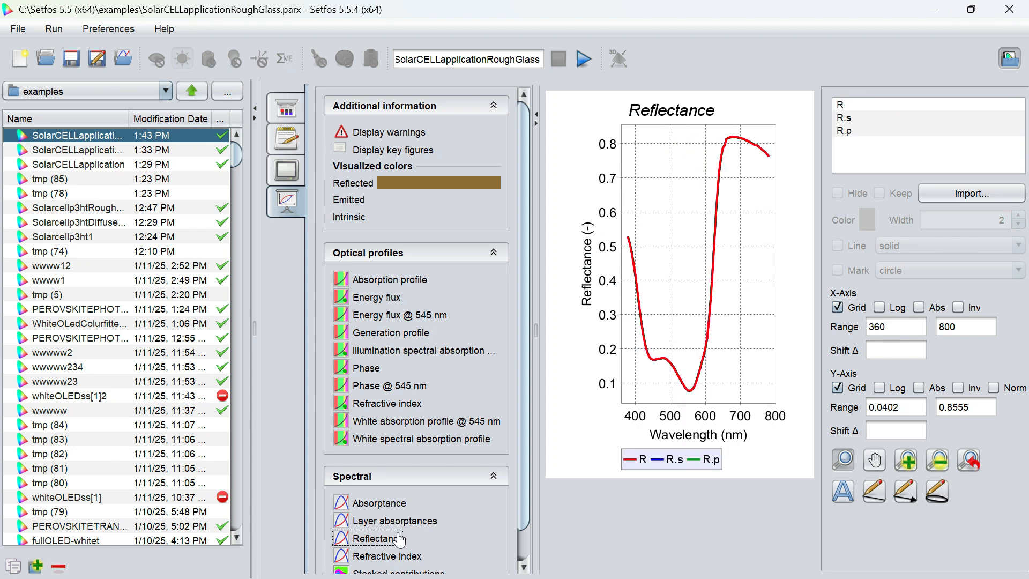
{"action": "left_click", "coordinate": [390, 557]}
{"action": "left_click", "coordinate": [435, 572]}
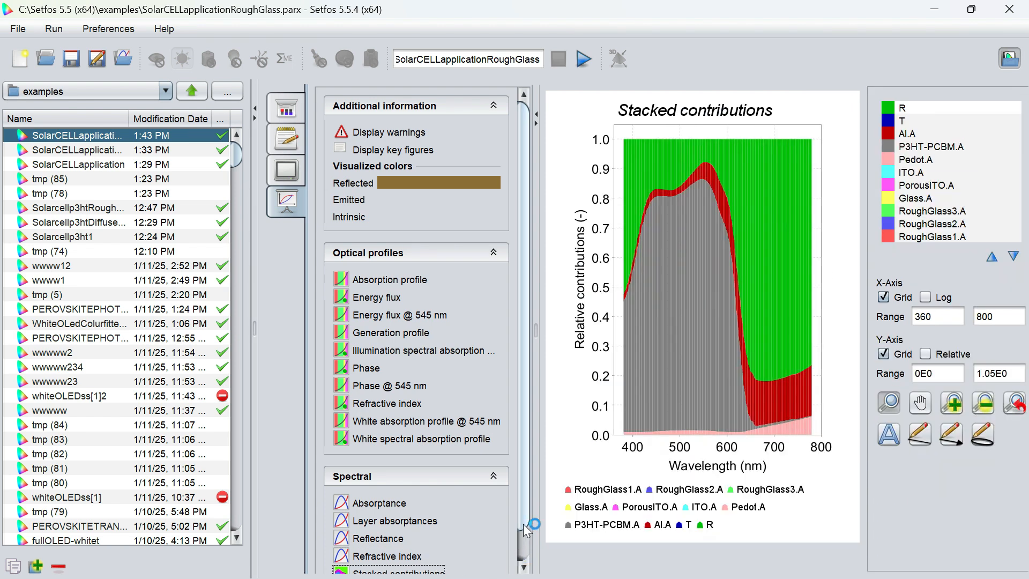
{"action": "left_click", "coordinate": [527, 531]}
{"action": "left_click", "coordinate": [399, 559]}
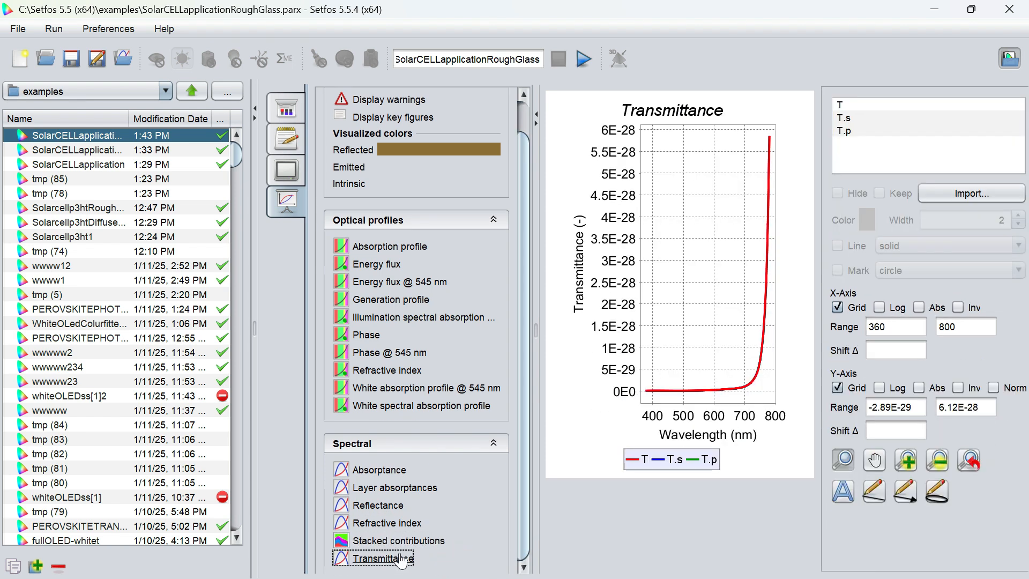
Review the layer structure and the absorption settings of the rough glass simulation.
{"action": "left_click", "coordinate": [276, 107]}
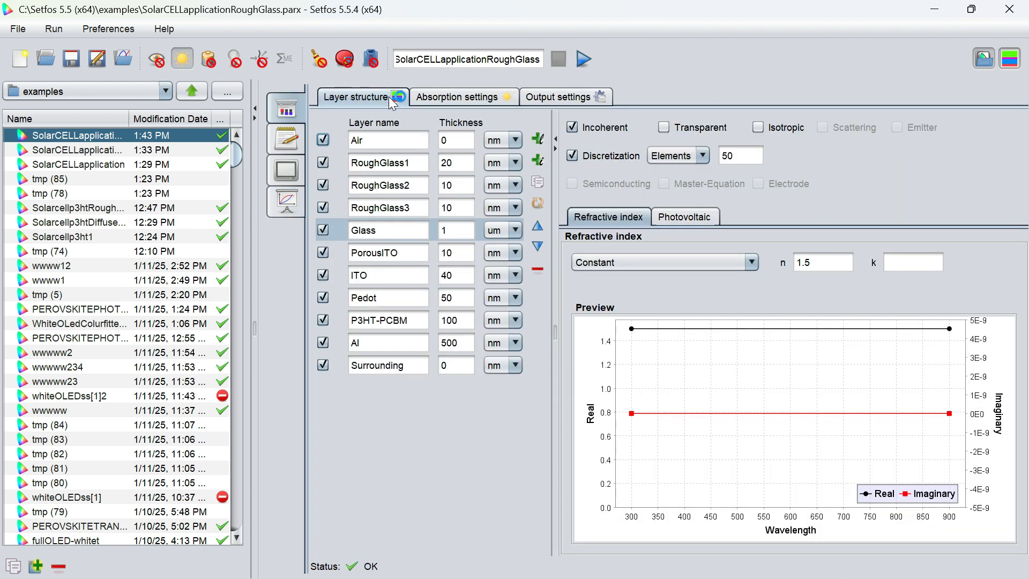
{"action": "left_click", "coordinate": [448, 97]}
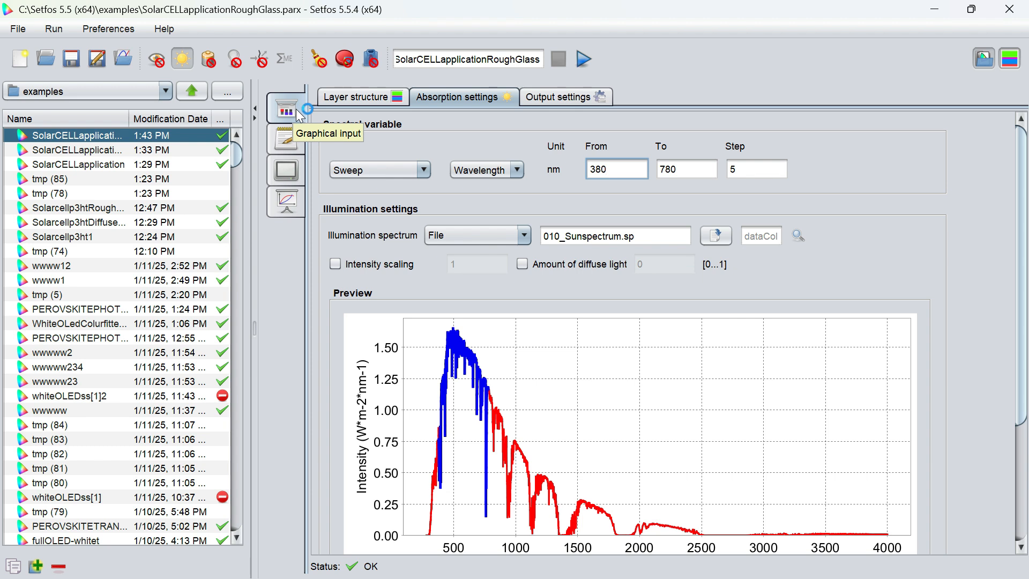
{"action": "left_click", "coordinate": [339, 99]}
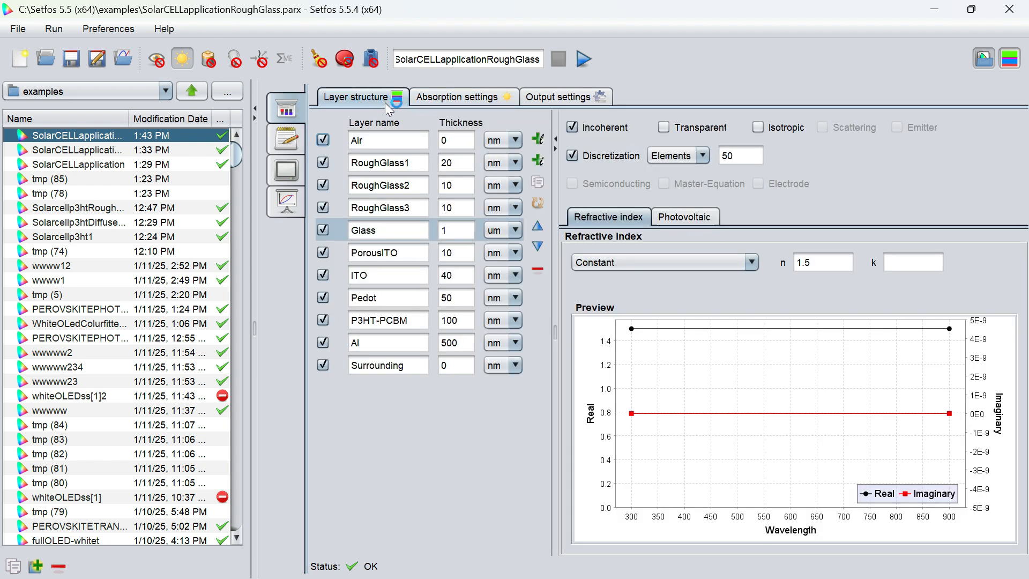
{"action": "left_click", "coordinate": [500, 94]}
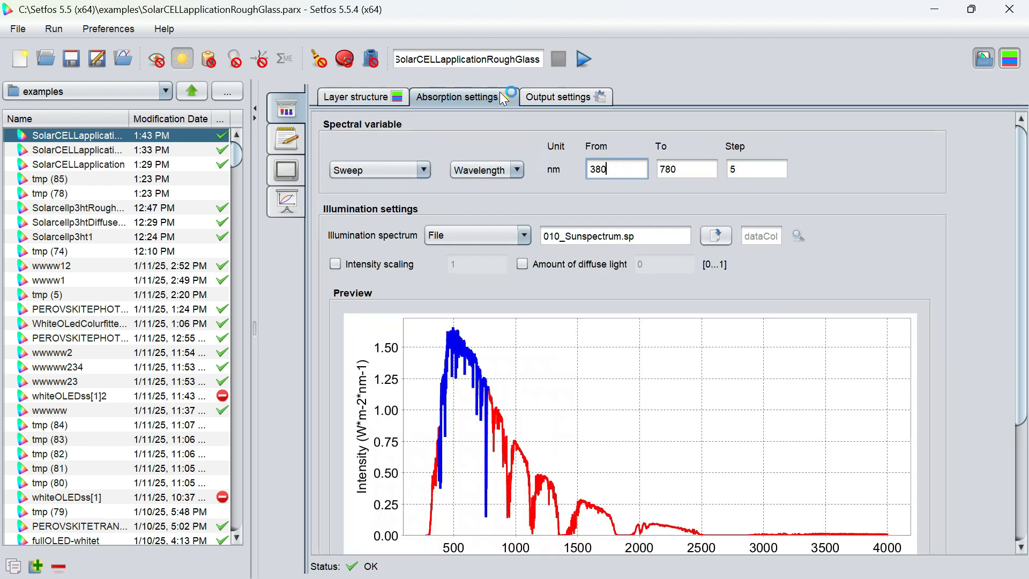